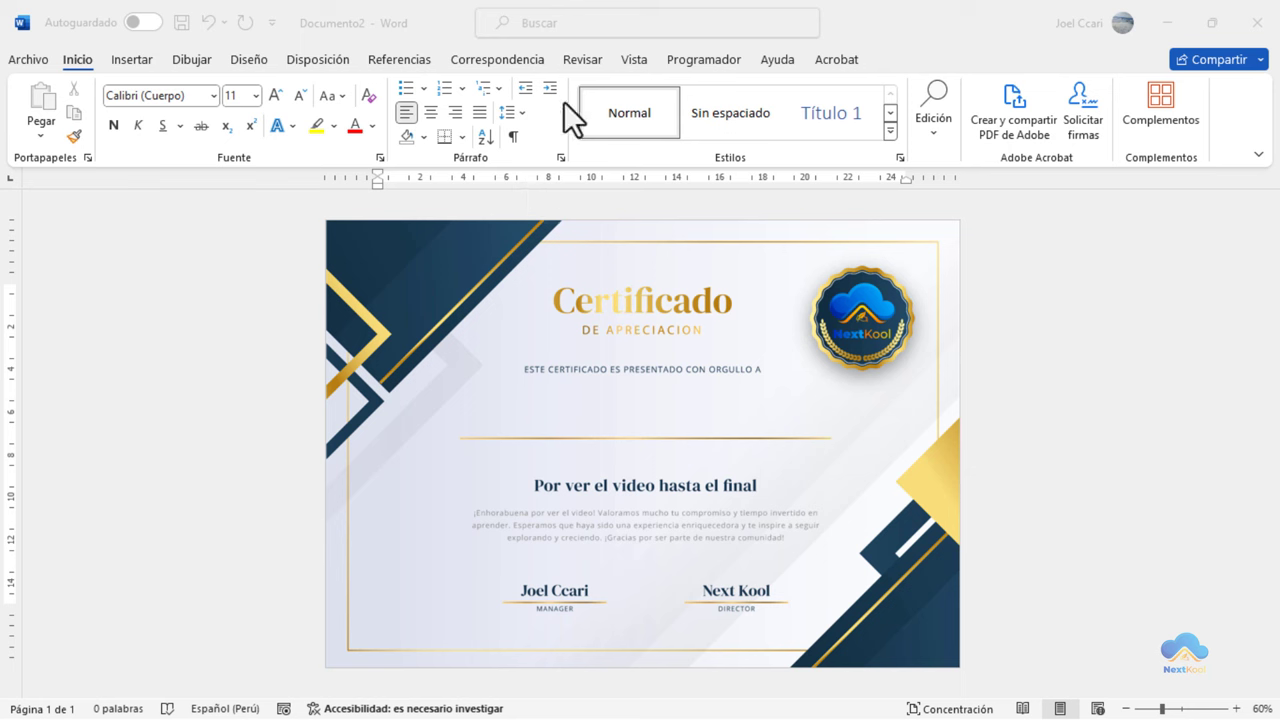
Open Seleccionar destinatarios under Correspondencia, then switch to the CURSO.xlsx student list in Excel.
click(526, 63)
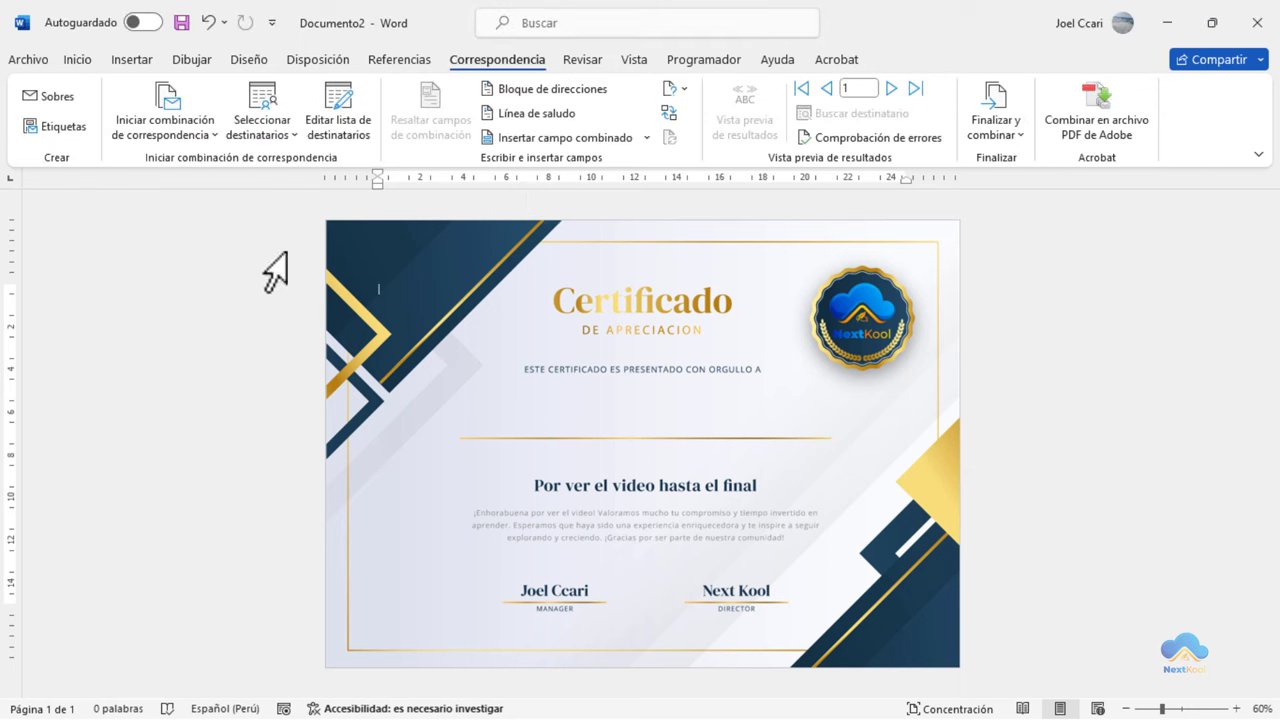
click(272, 123)
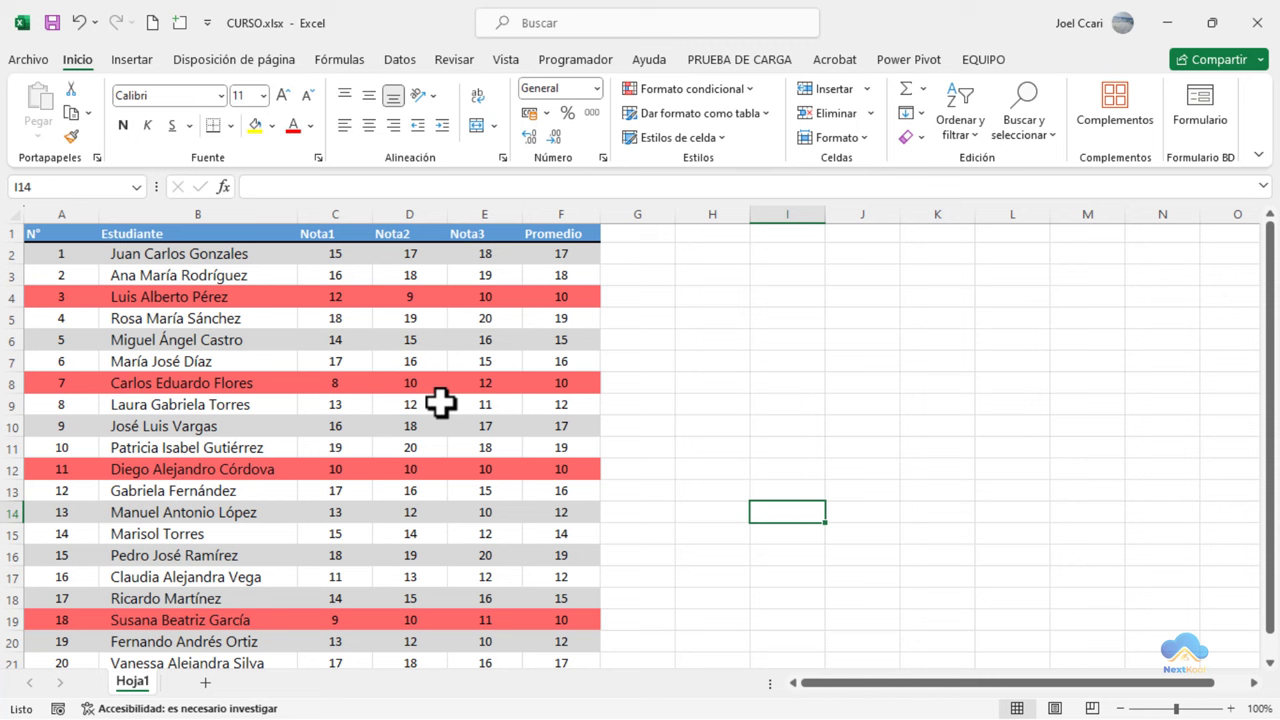
click(438, 404)
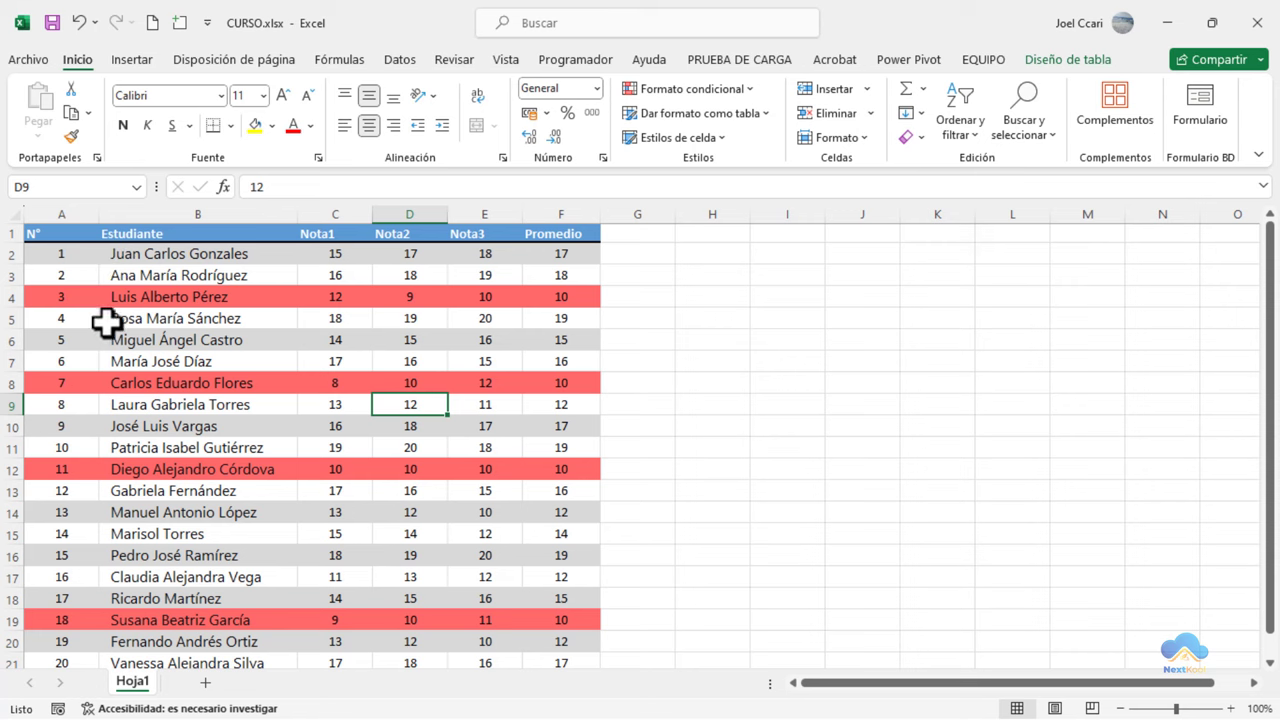
Highlight the Estudiante names in column B and the Promedio averages in column F.
drag(163, 253, 183, 635)
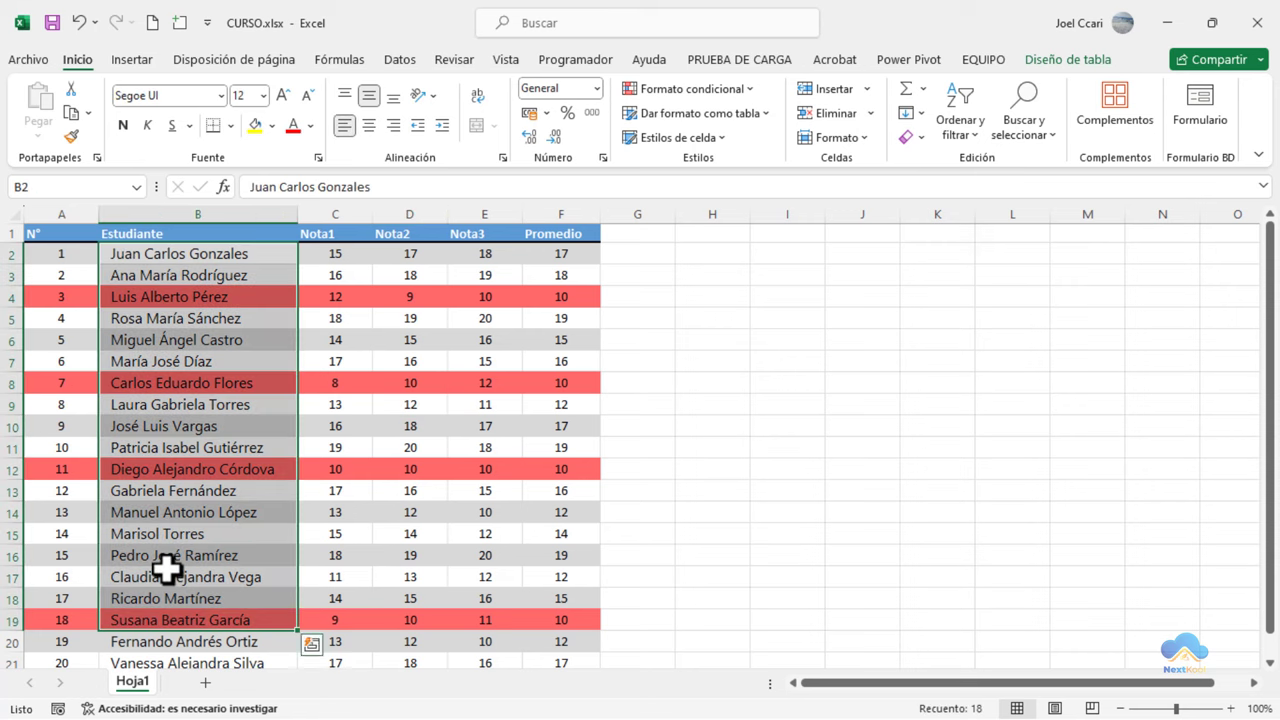
scroll(166, 568, down, 1)
click(168, 598)
scroll(260, 450, up, 1)
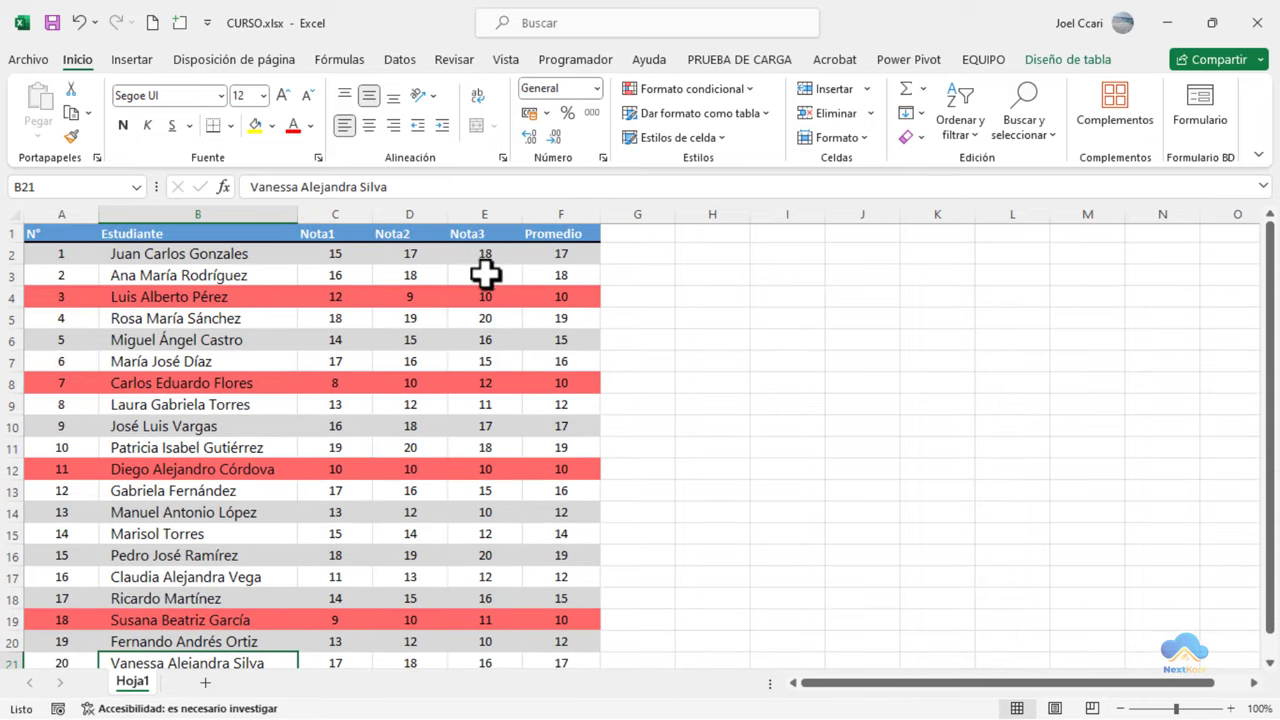
drag(566, 252, 577, 606)
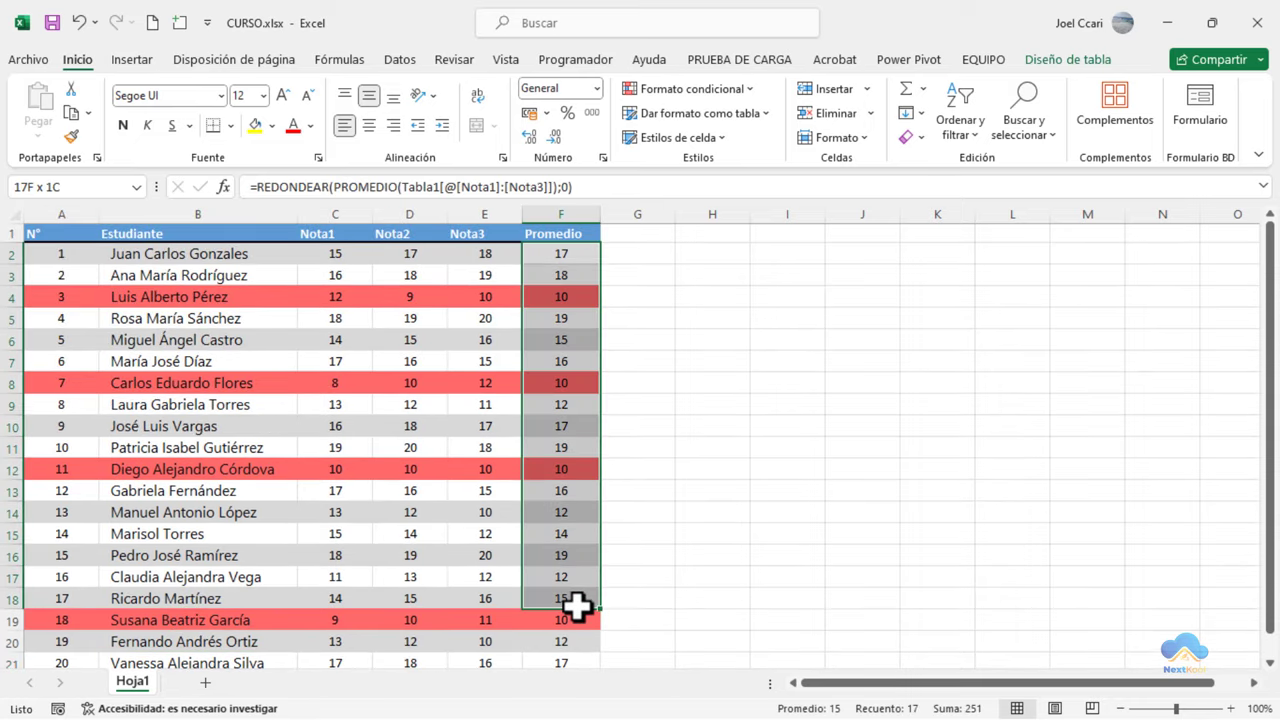
click(575, 385)
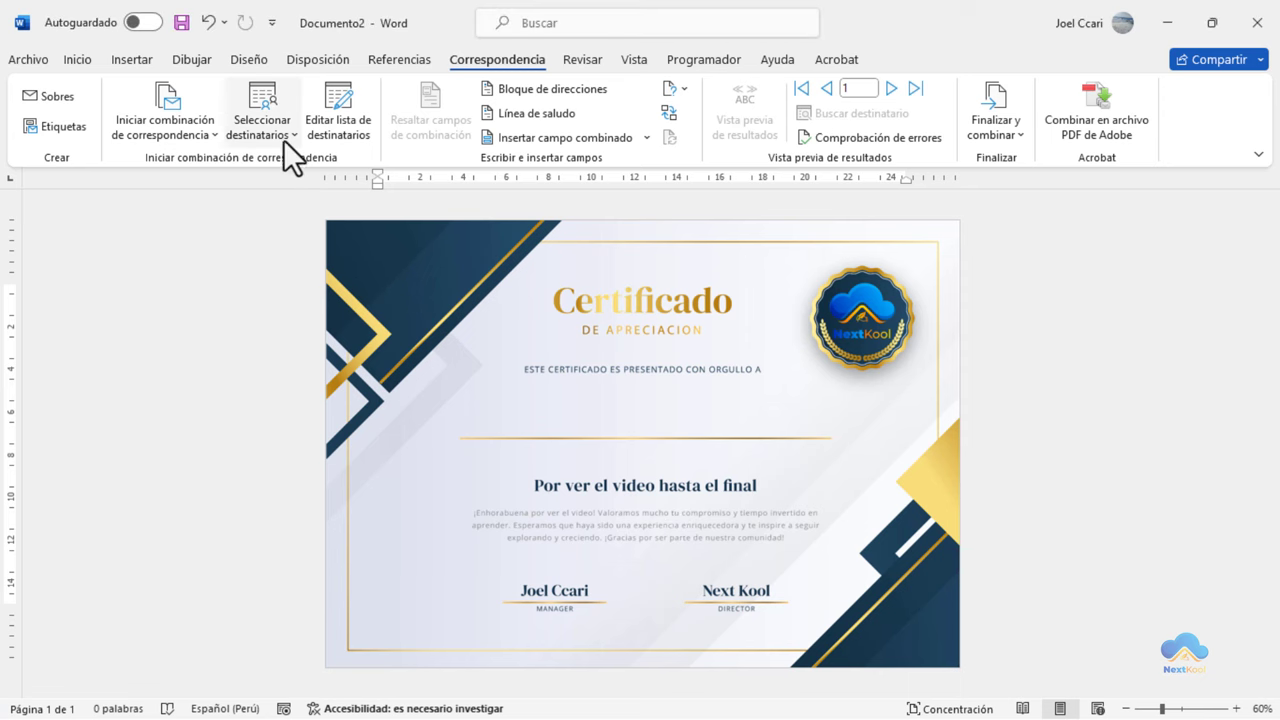
Choose Usar una lista existente from Seleccionar destinatarios.
click(283, 134)
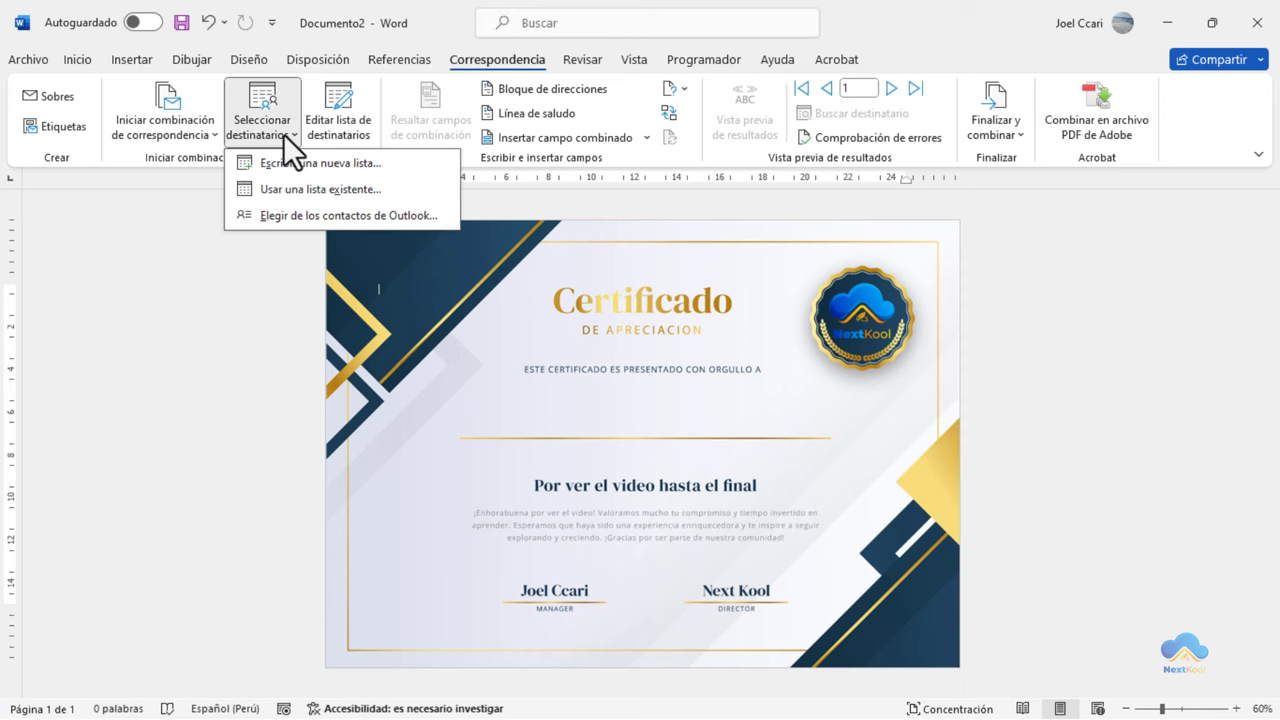
click(296, 193)
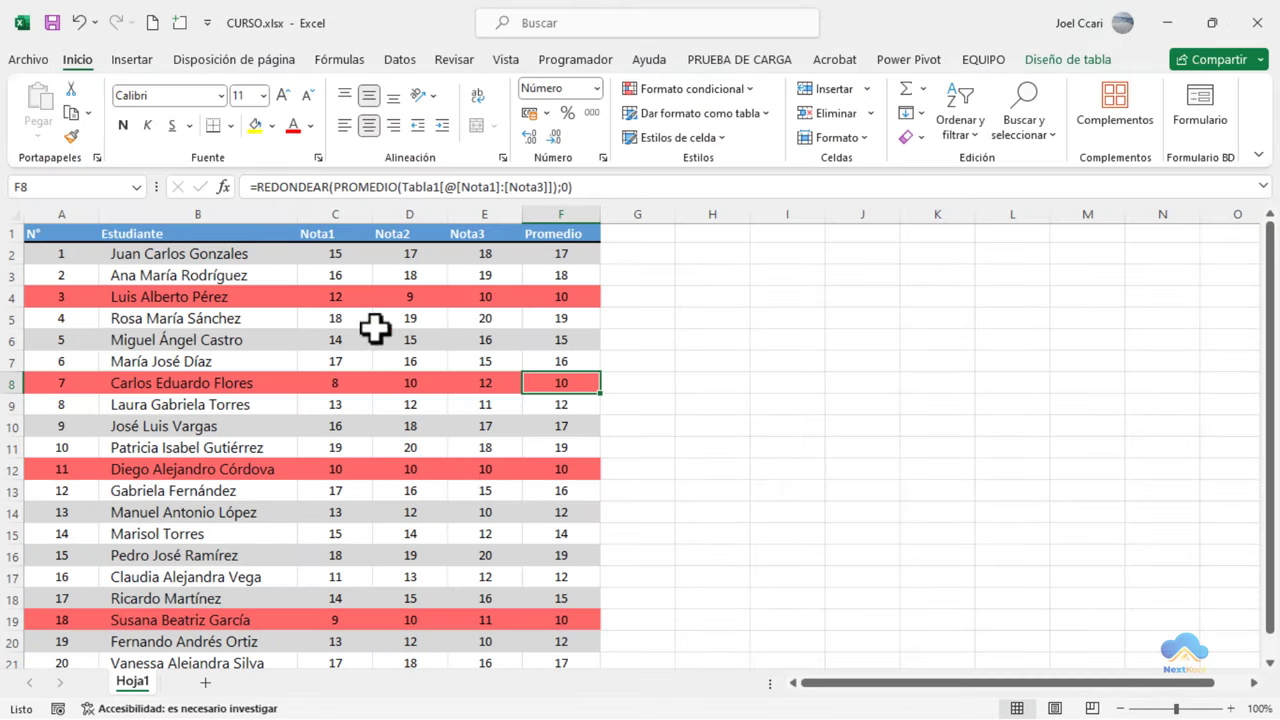
Draw a ZoomIt arrow to the CURSO.xlsx workbook title, then clear it.
click(455, 340)
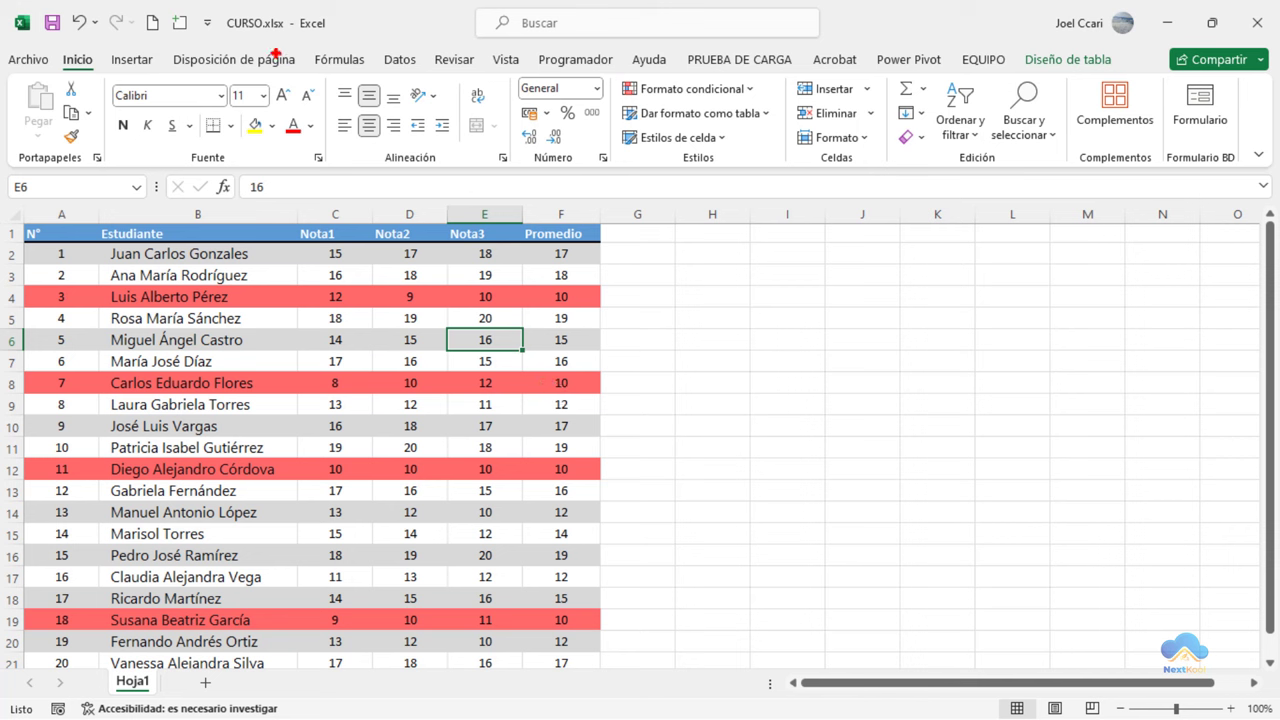
drag(257, 37, 318, 160)
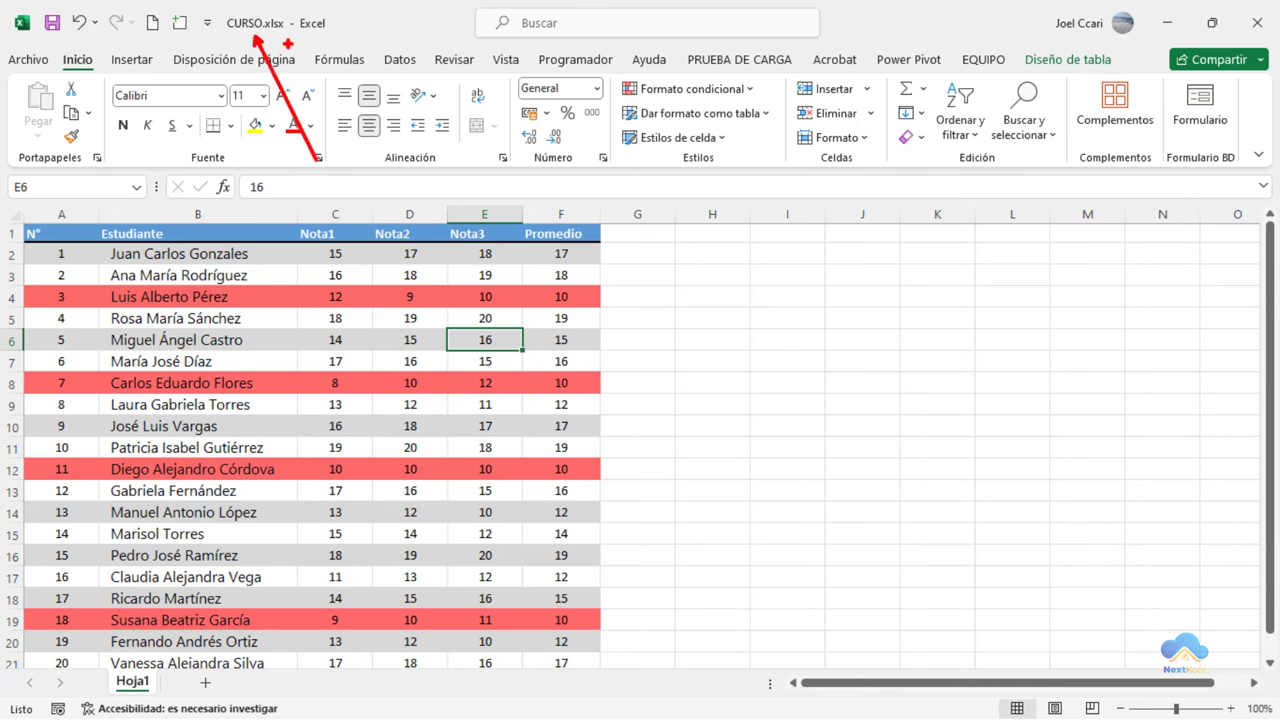
key(Escape)
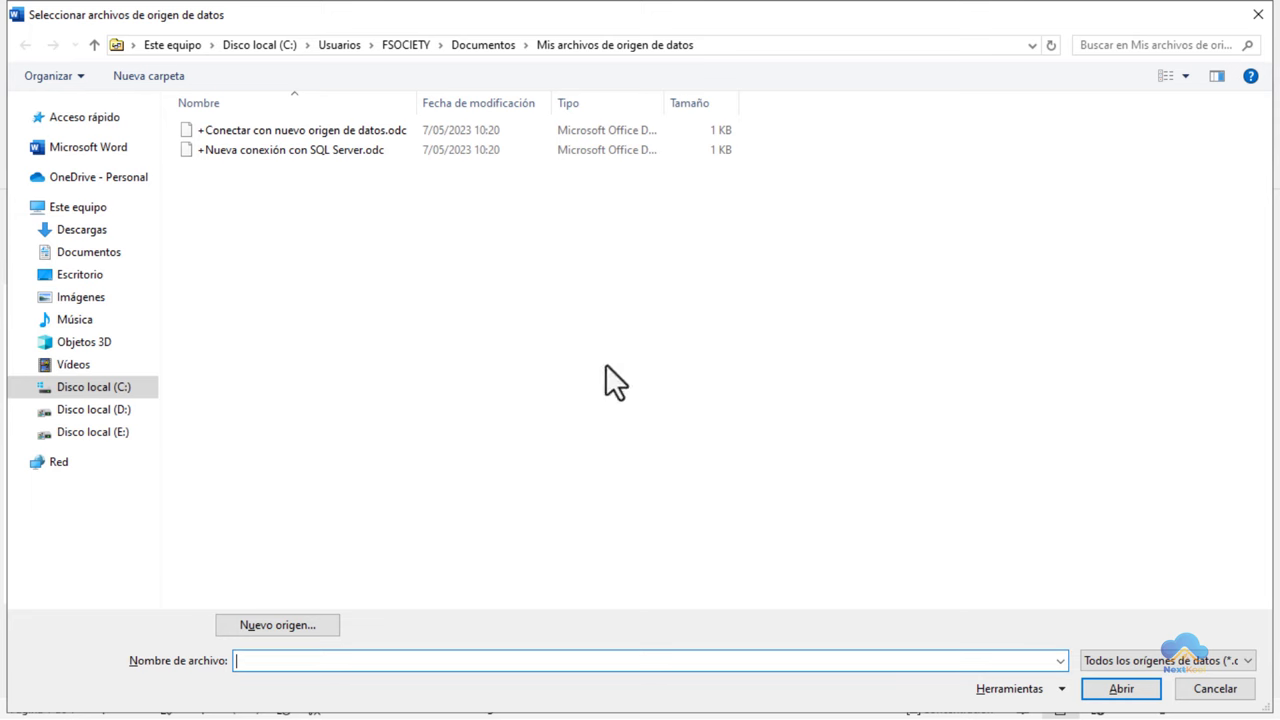
Point out CURSO.xlsx in the NEXTKOOL folder and open it as the data source.
drag(270, 145, 370, 85)
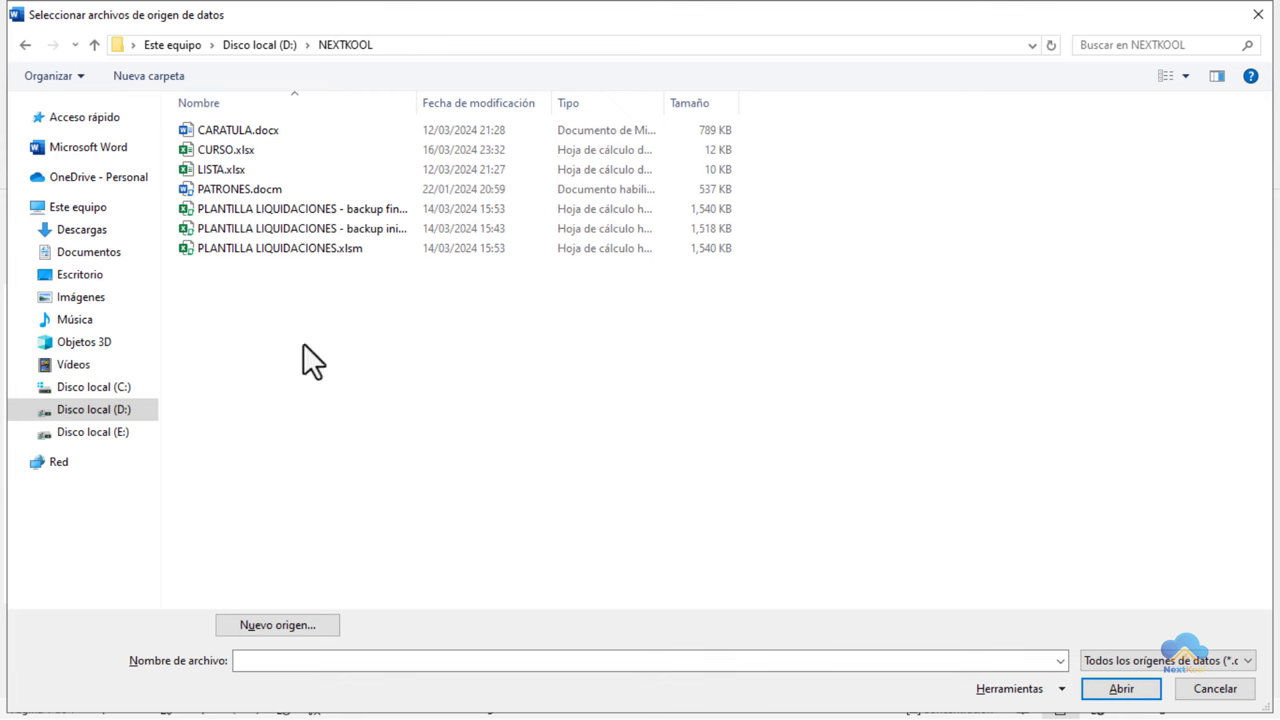
click(242, 156)
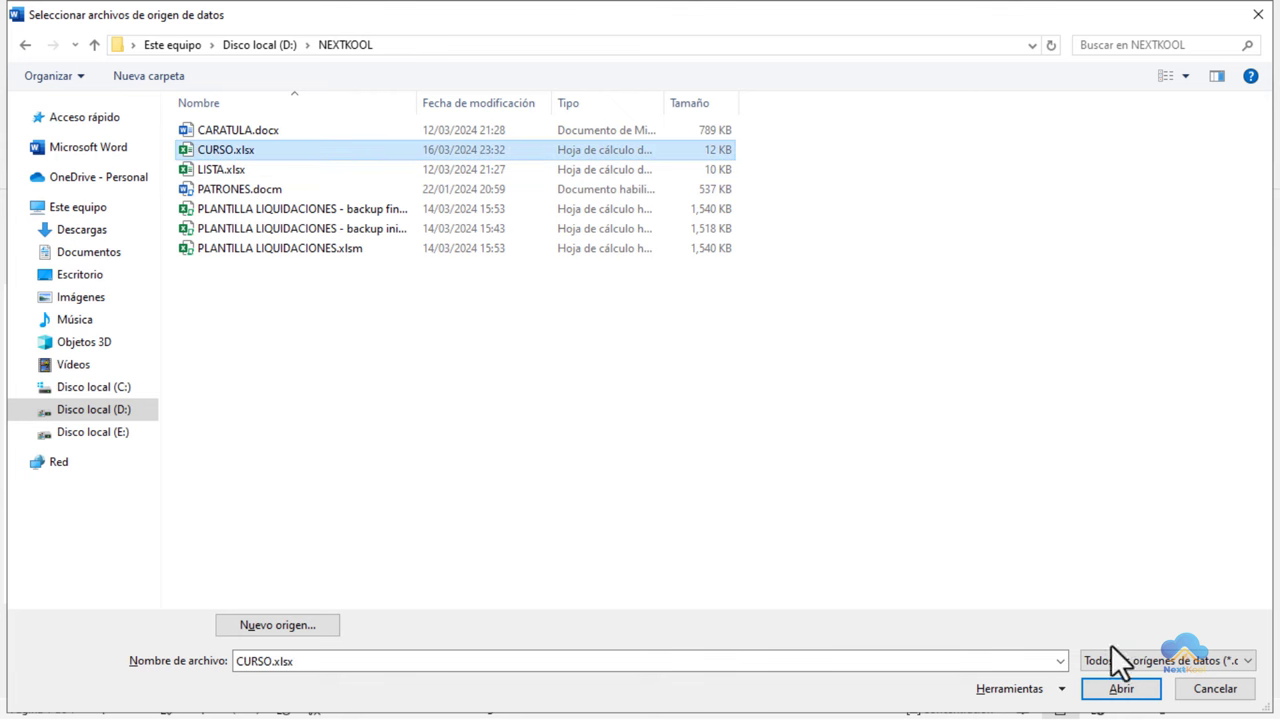
click(1121, 688)
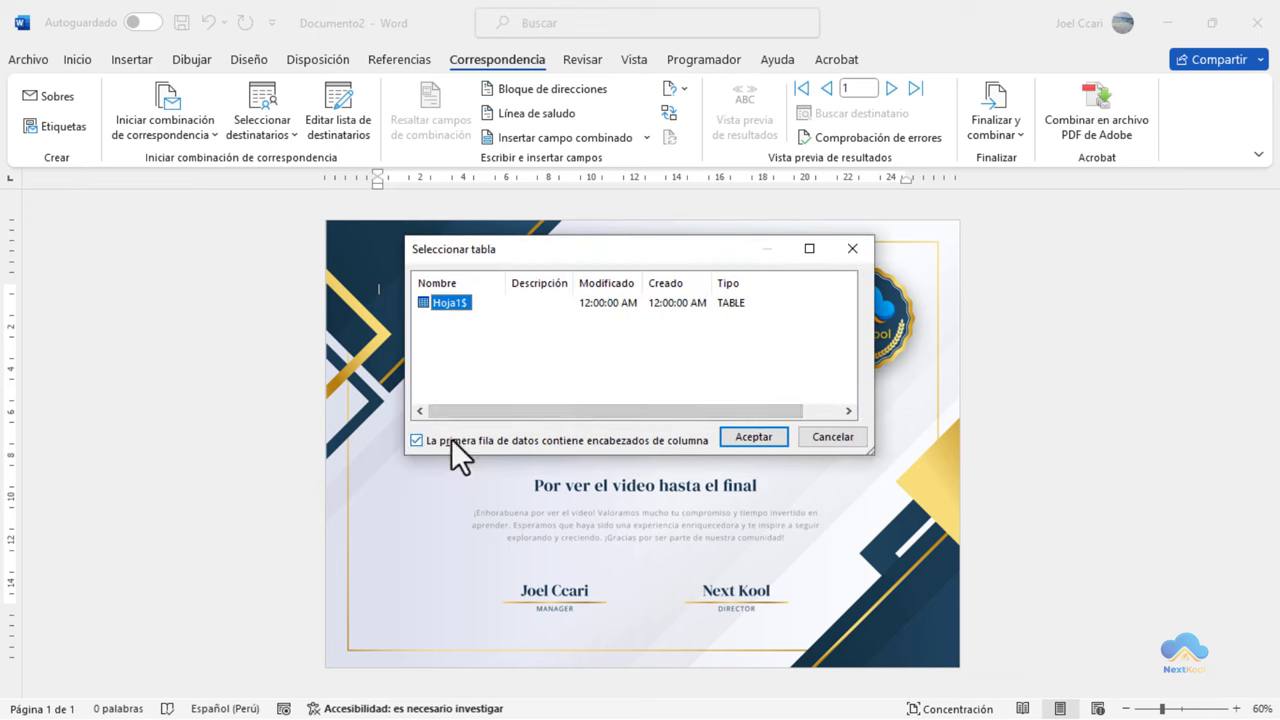
Mark the first-row-as-headings option, then accept Hoja1$ as the recipient table.
key(ctrl+2)
drag(432, 437, 527, 293)
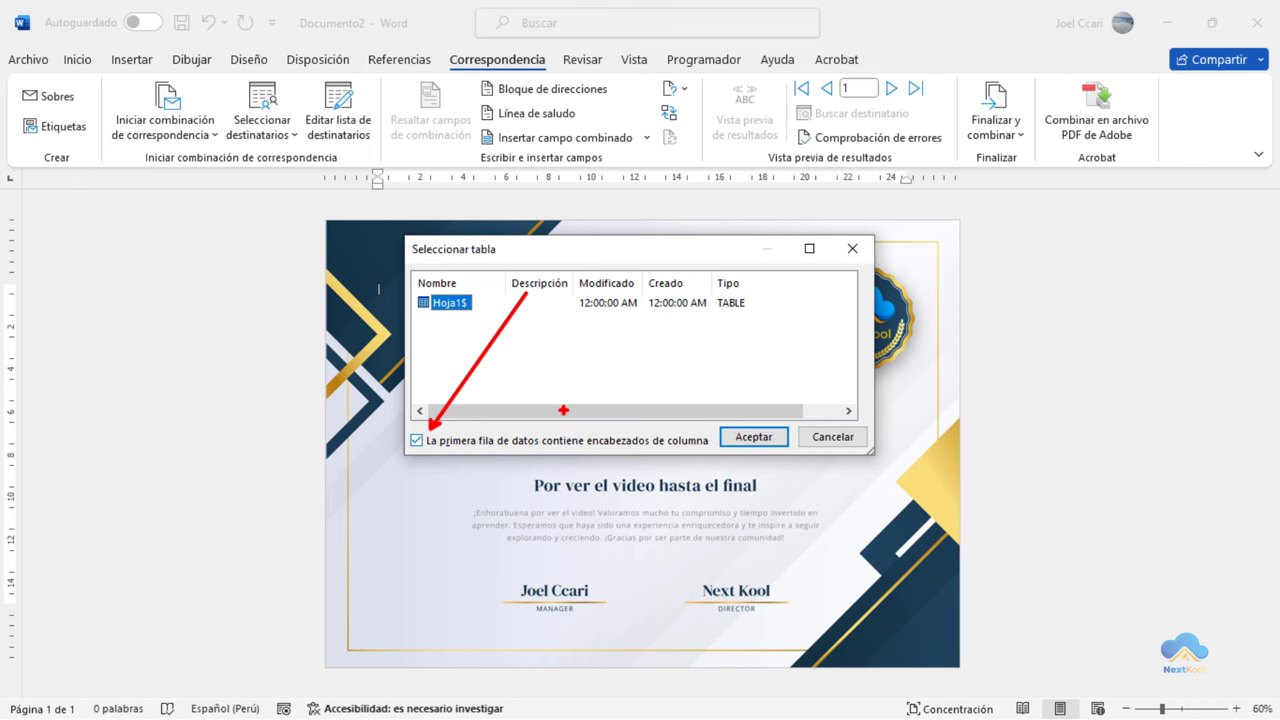
key(Escape)
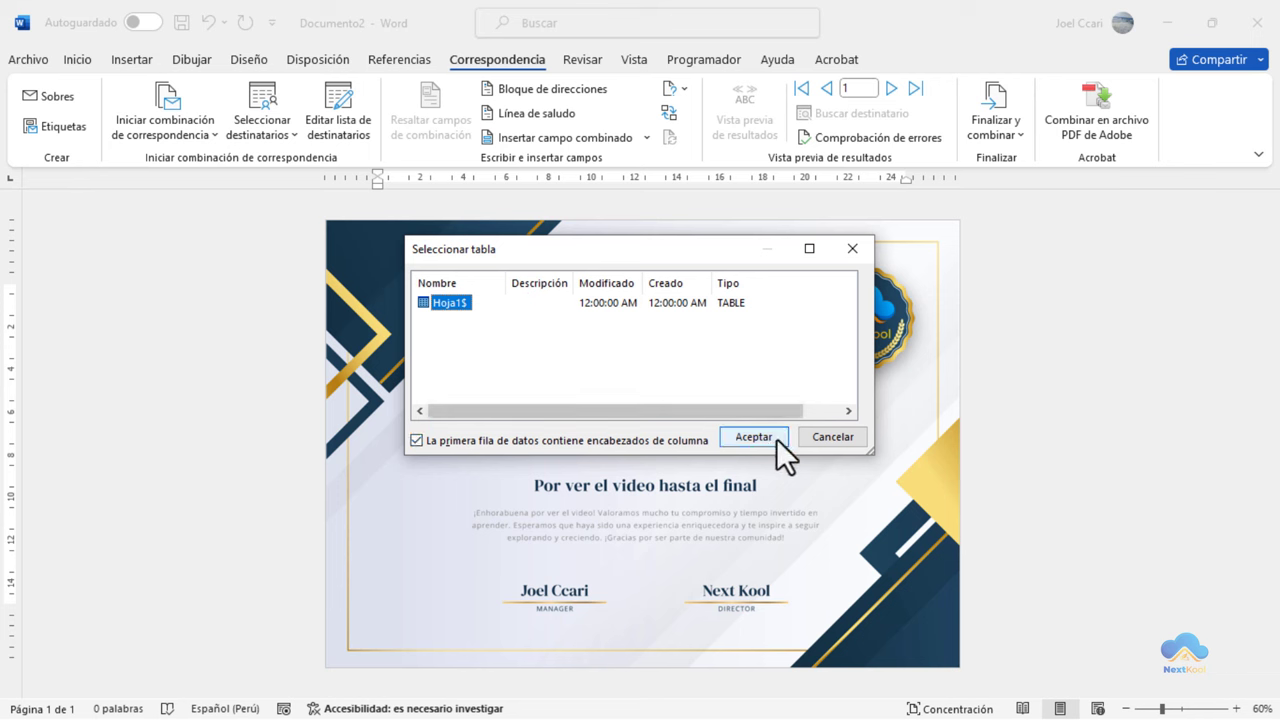
click(757, 438)
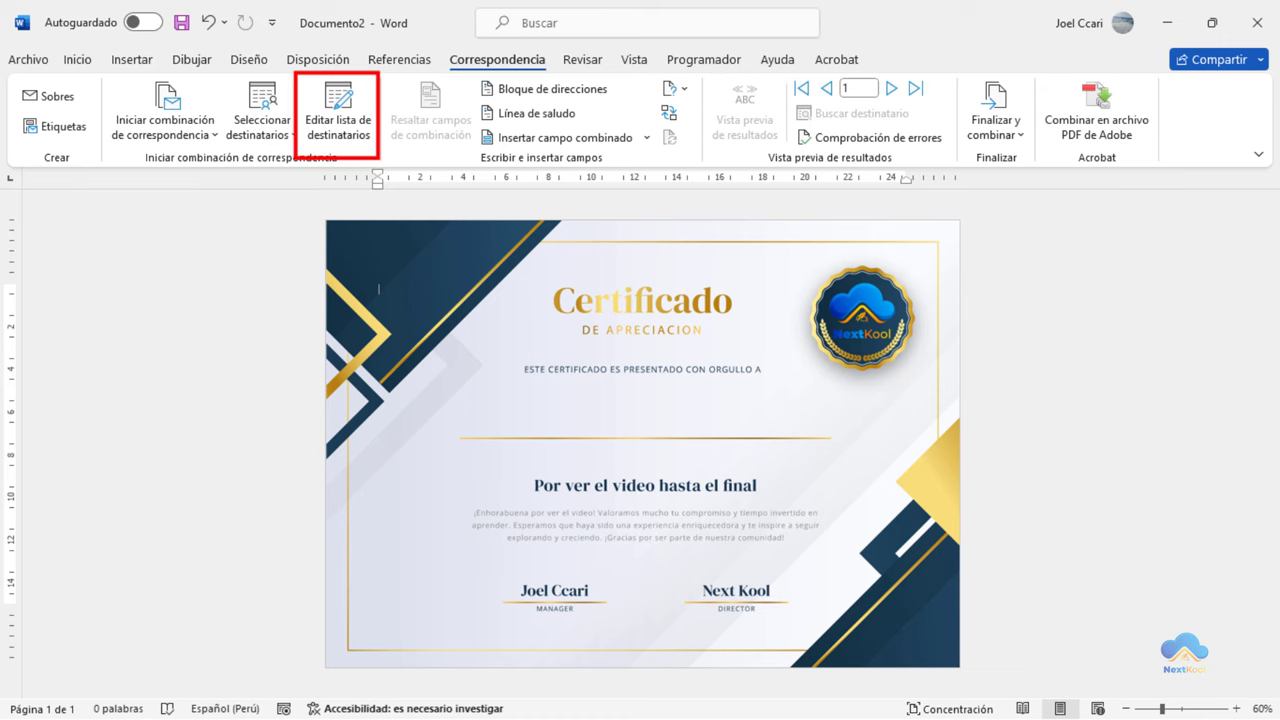
click(338, 113)
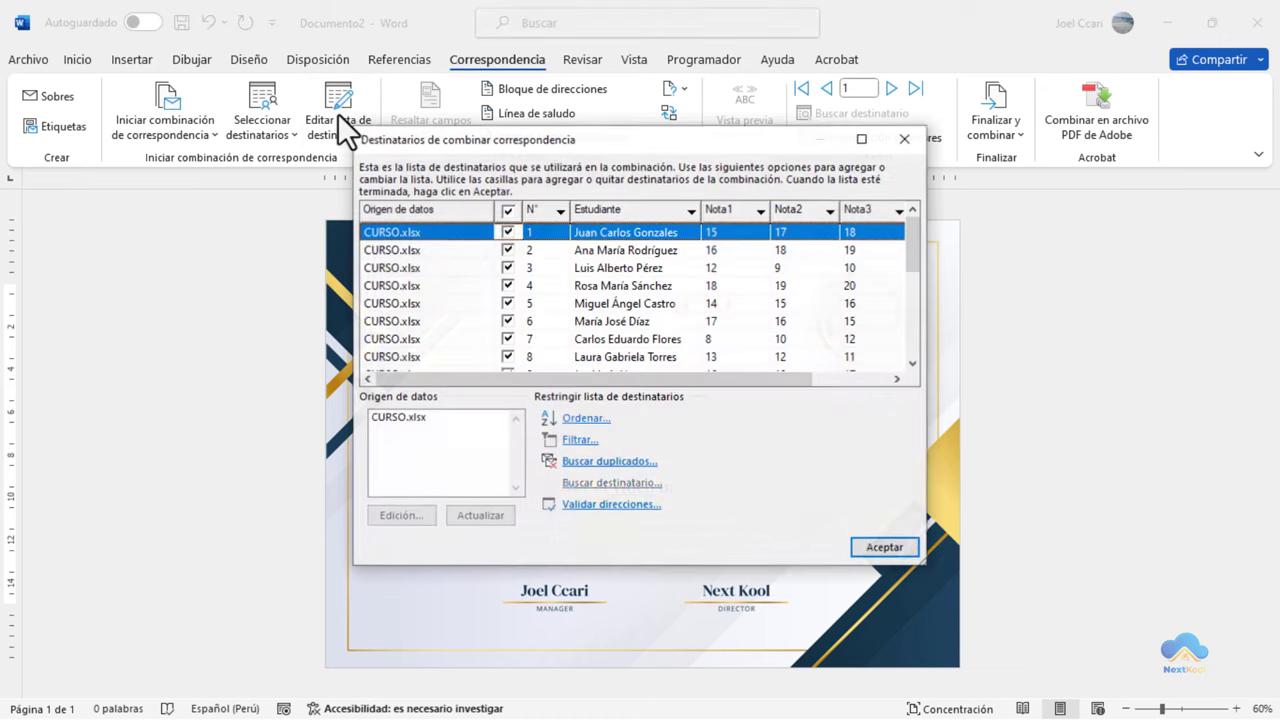
click(630, 368)
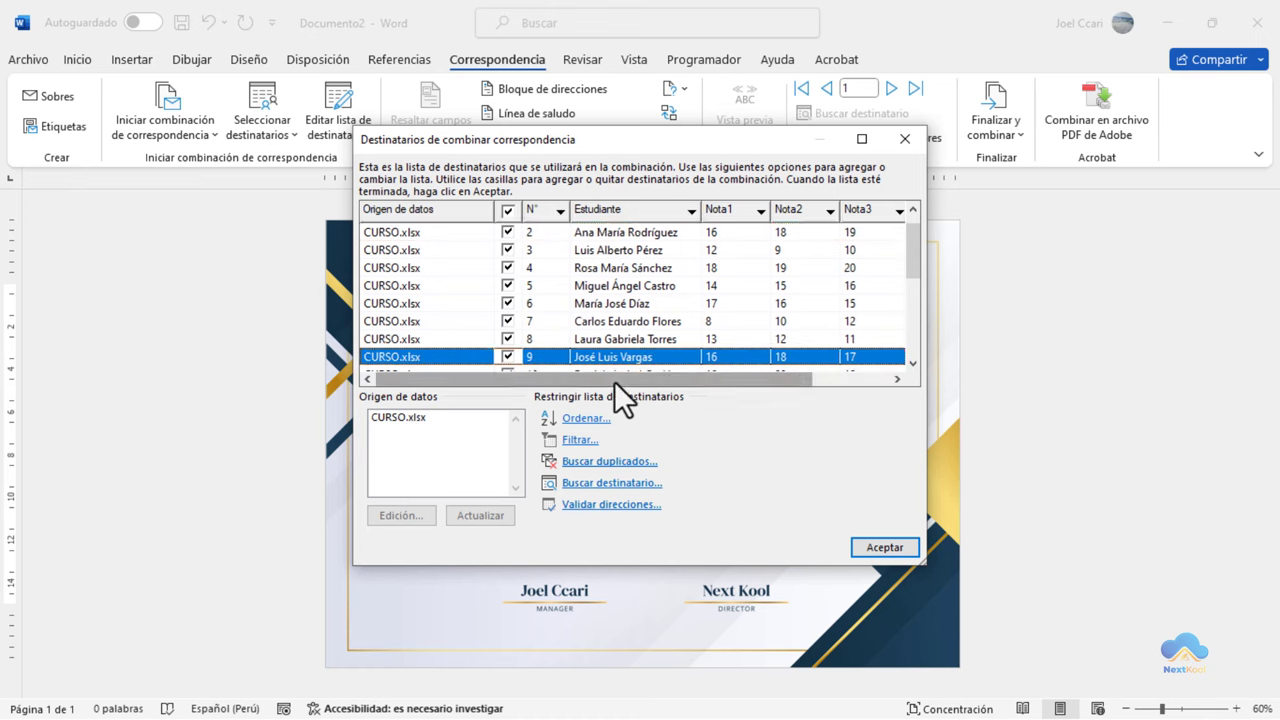
mouse_move(614, 381)
mouse_down()
mouse_move(719, 377)
mouse_move(680, 378)
mouse_up()
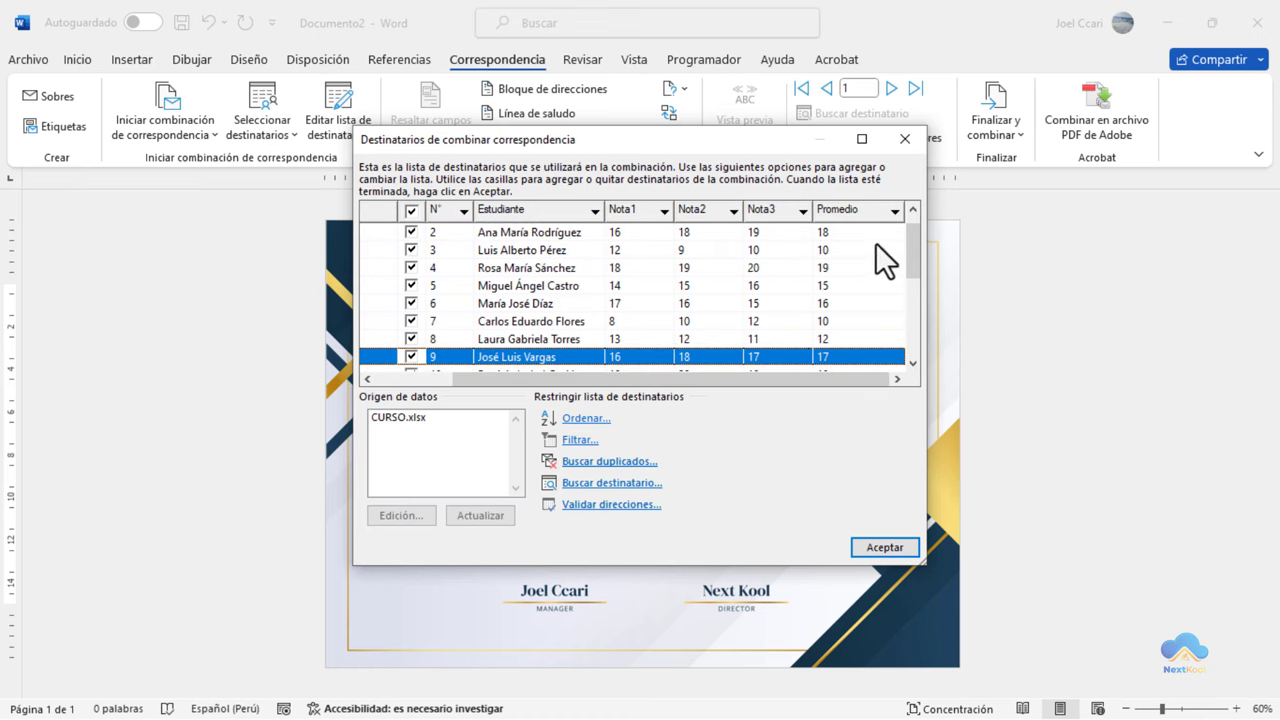
drag(915, 241, 916, 358)
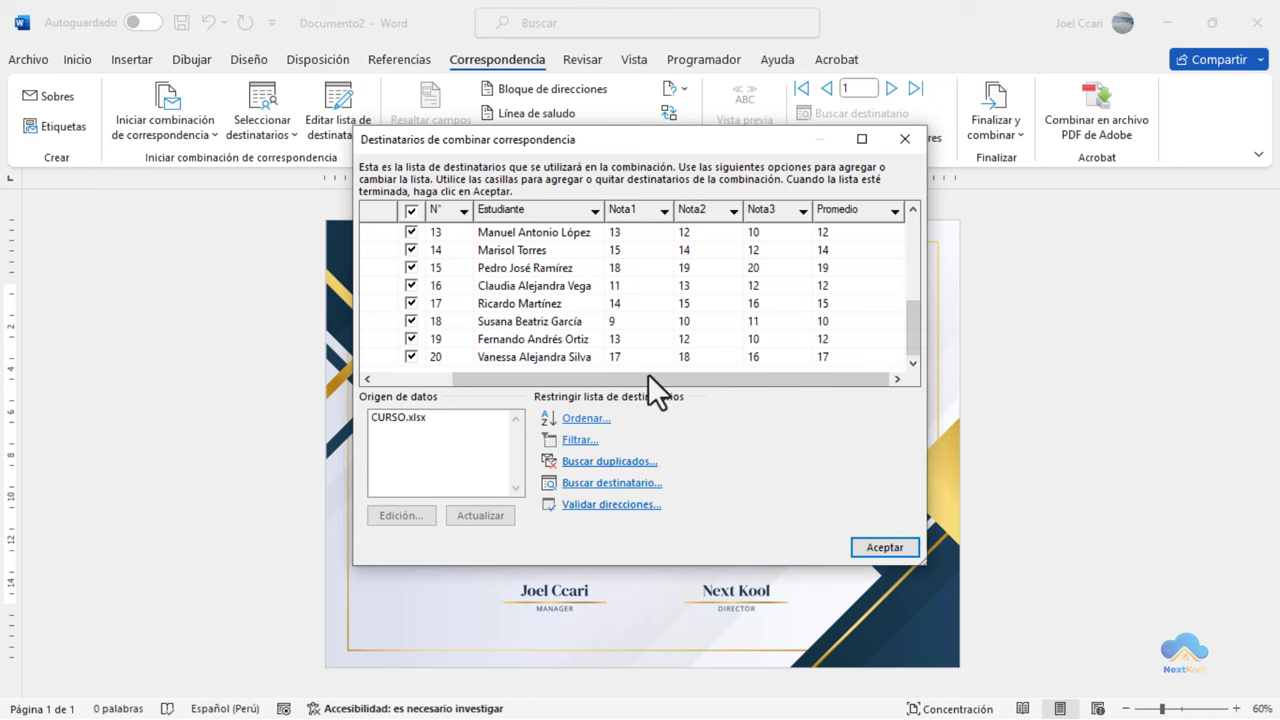
drag(452, 358, 512, 280)
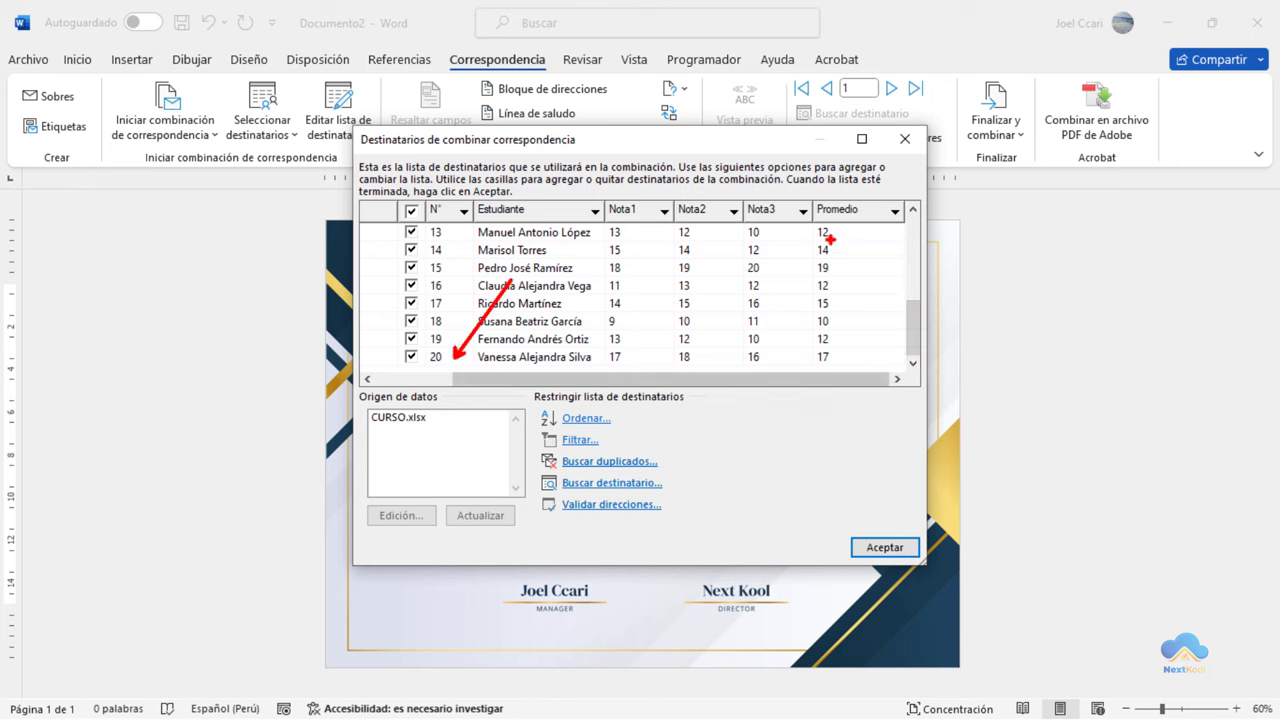
drag(809, 197, 905, 368)
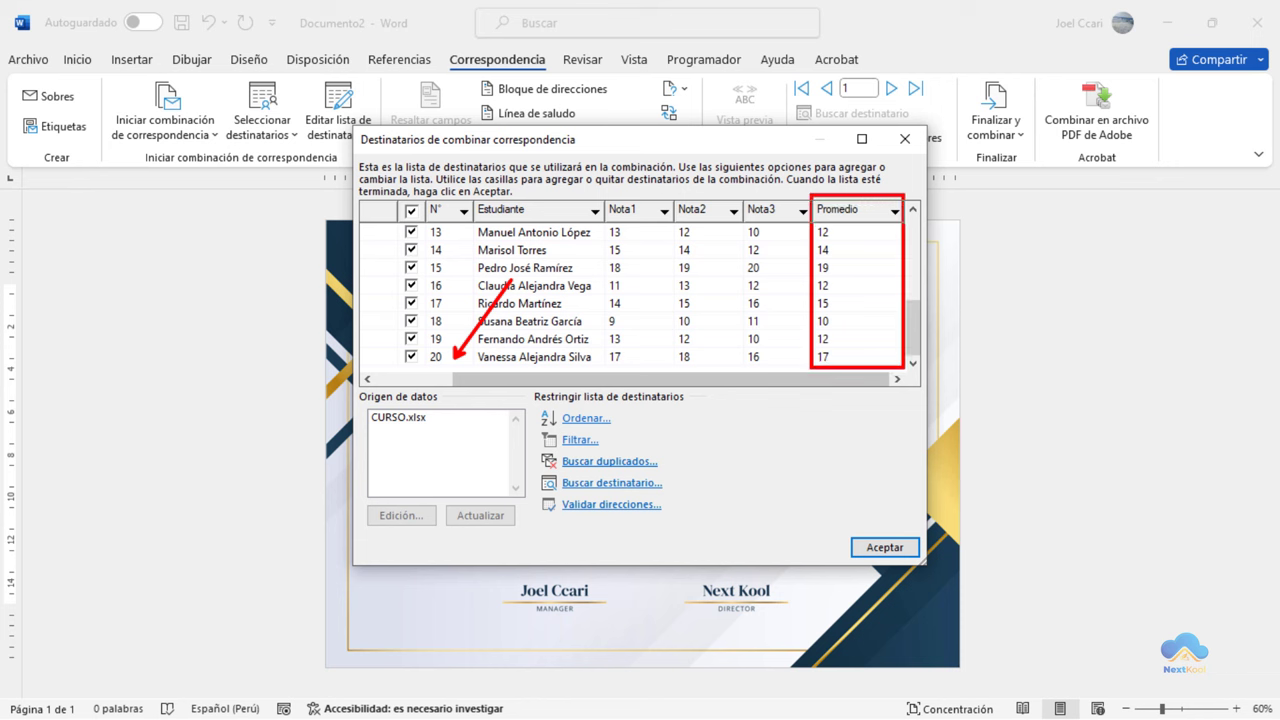
key(Escape)
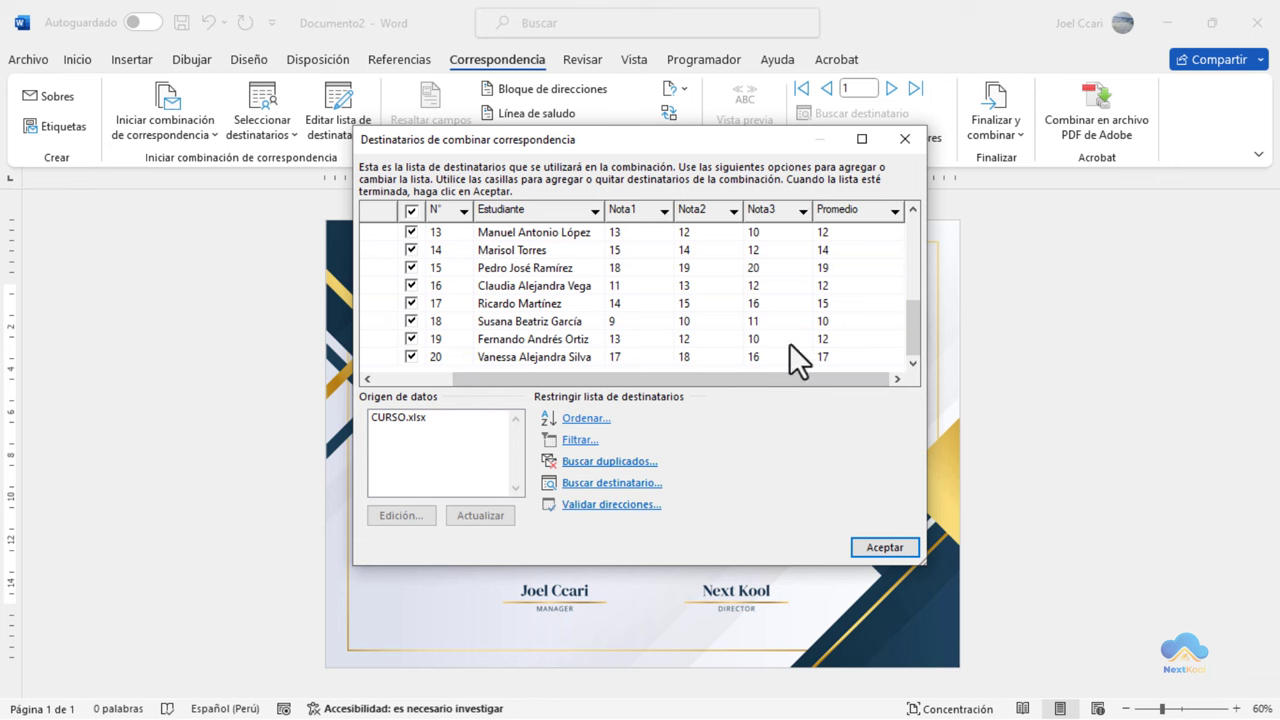
drag(905, 326, 905, 244)
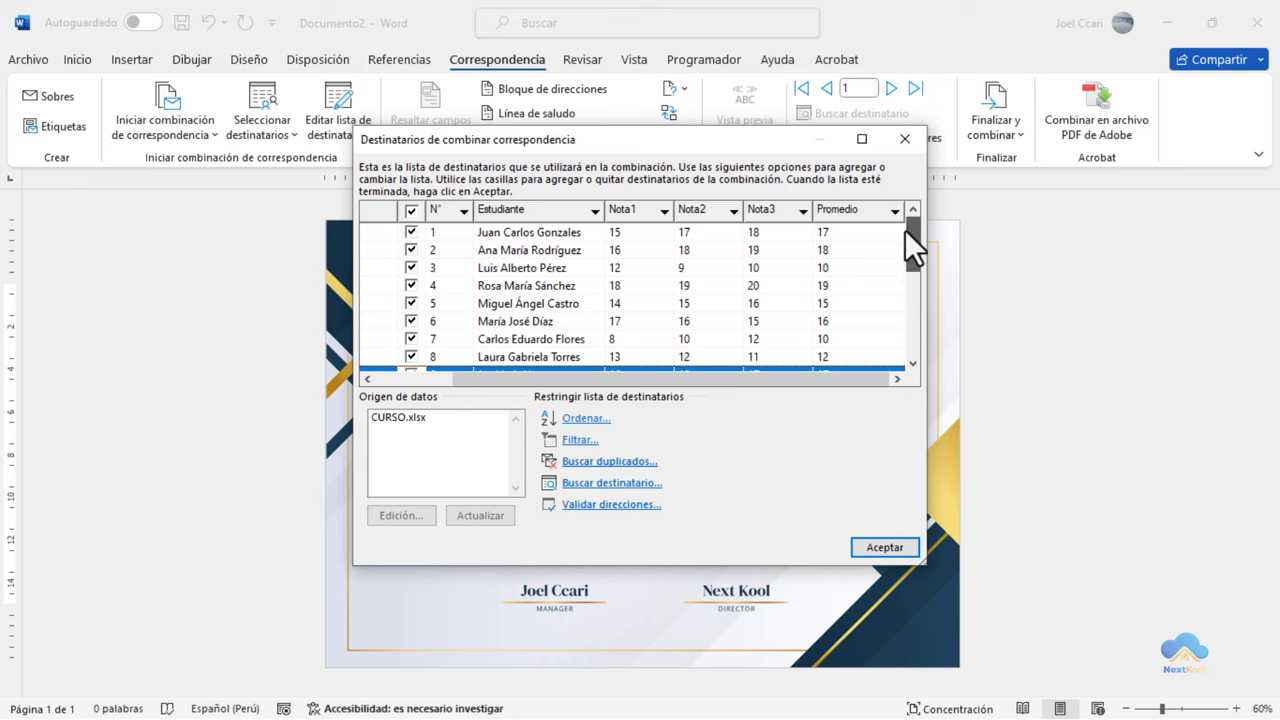
click(855, 264)
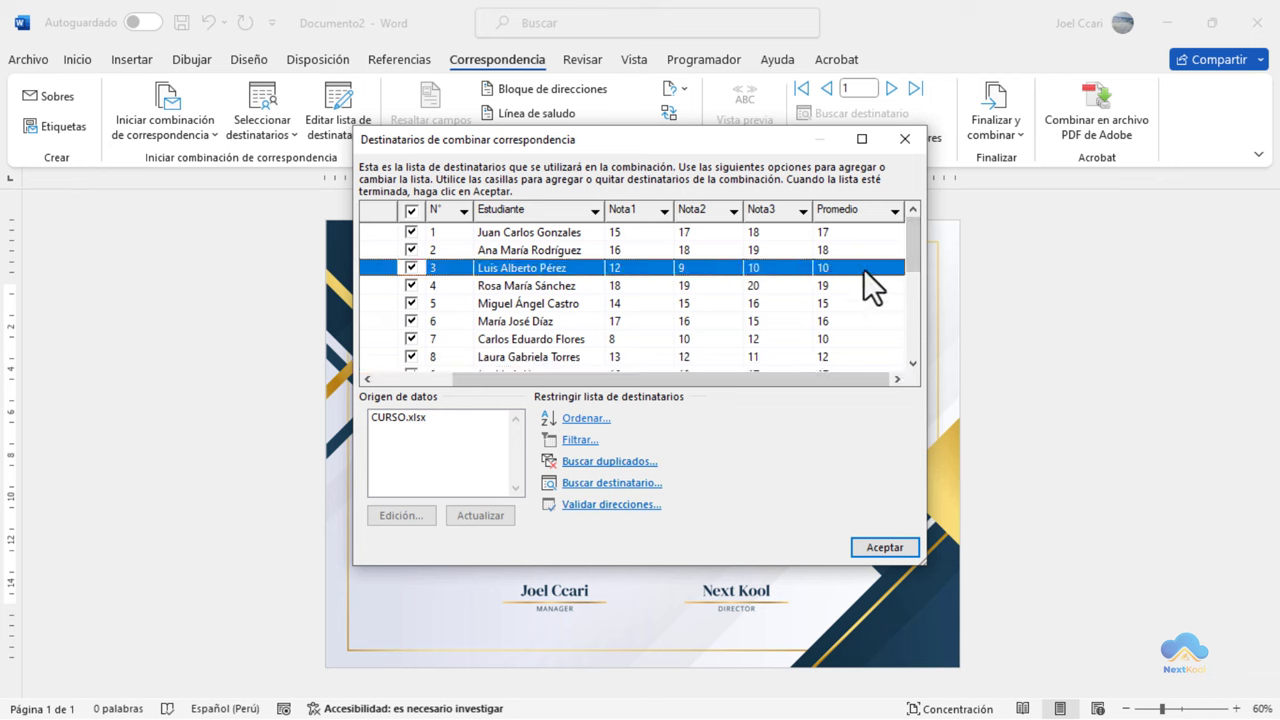
drag(842, 264, 882, 204)
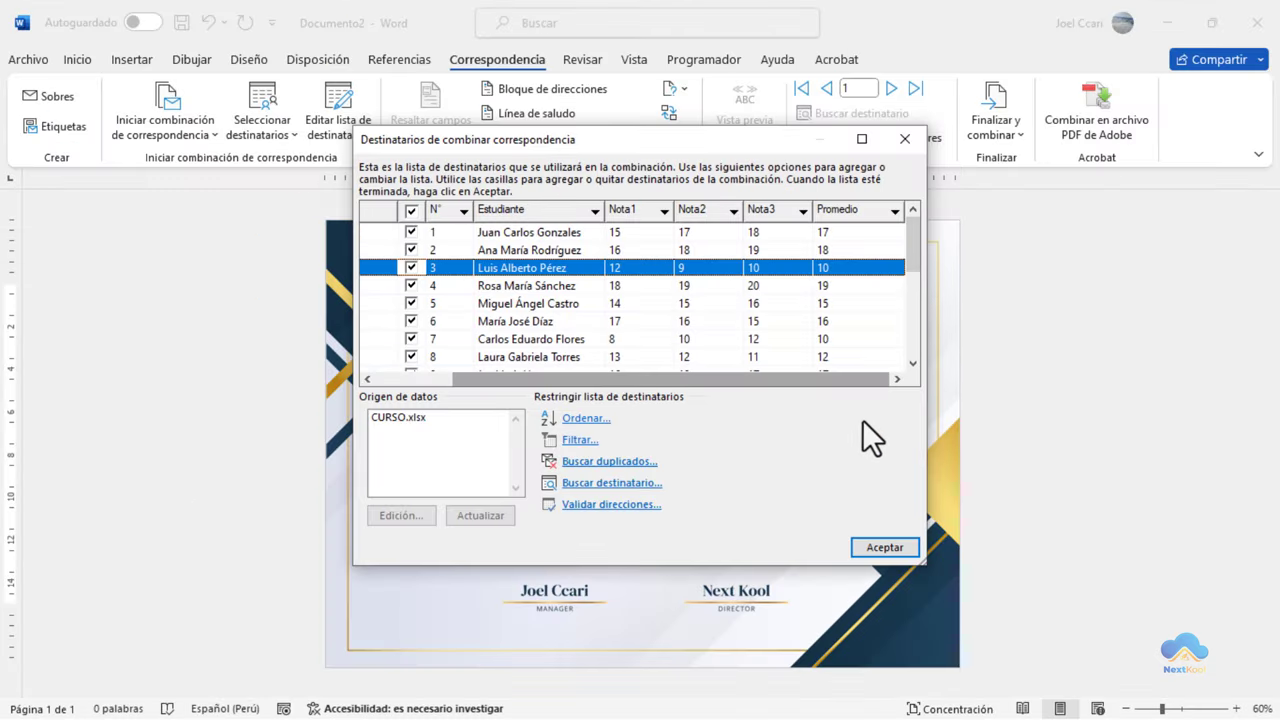
drag(910, 258, 914, 275)
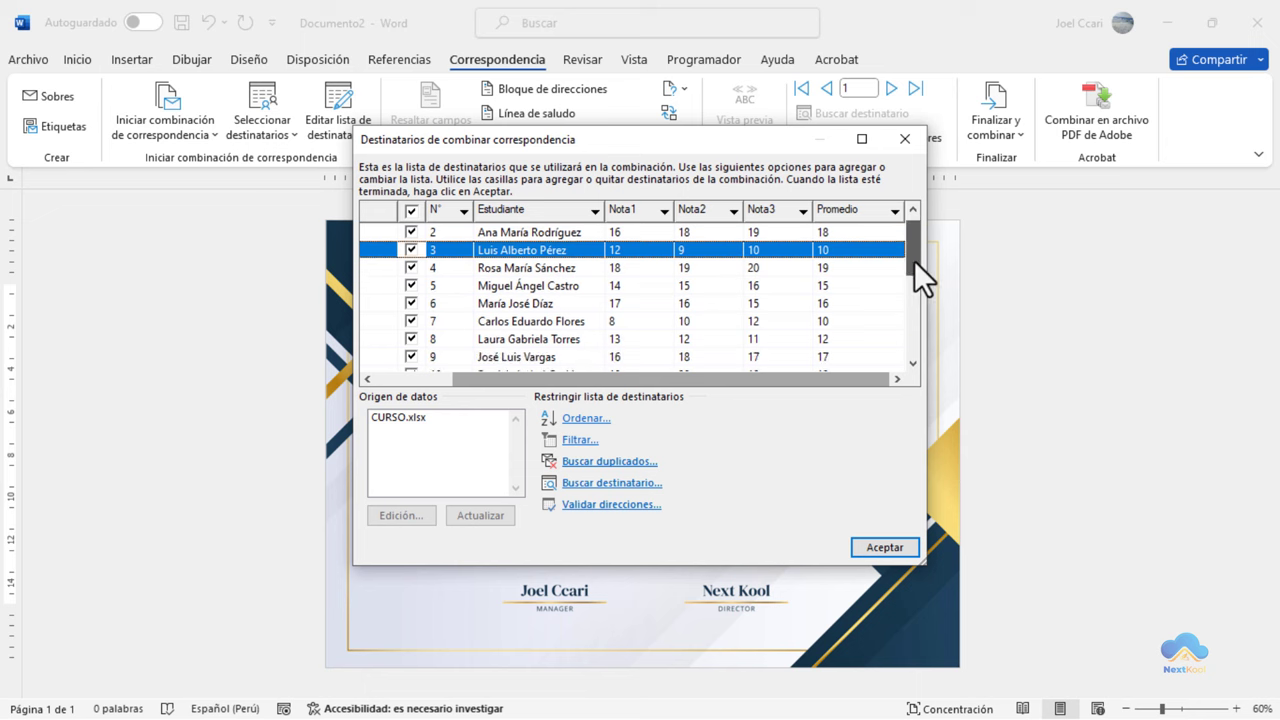
click(838, 286)
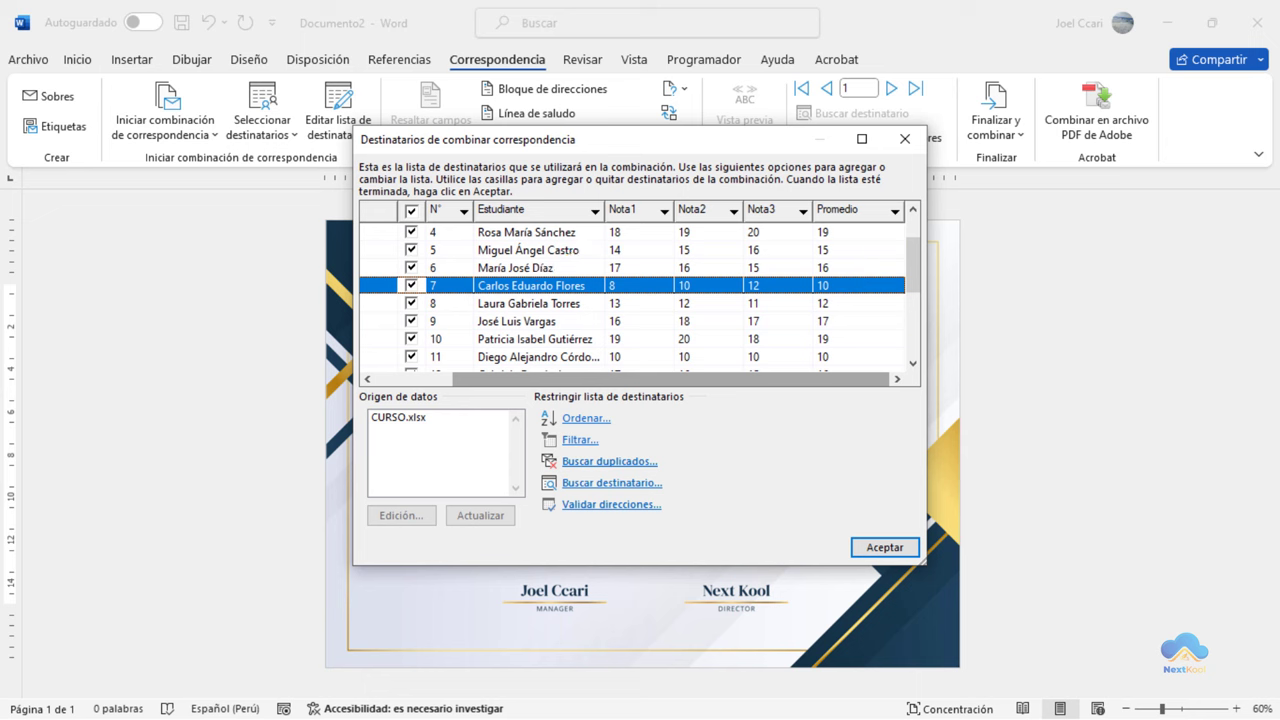
scroll(740, 312, up, 1)
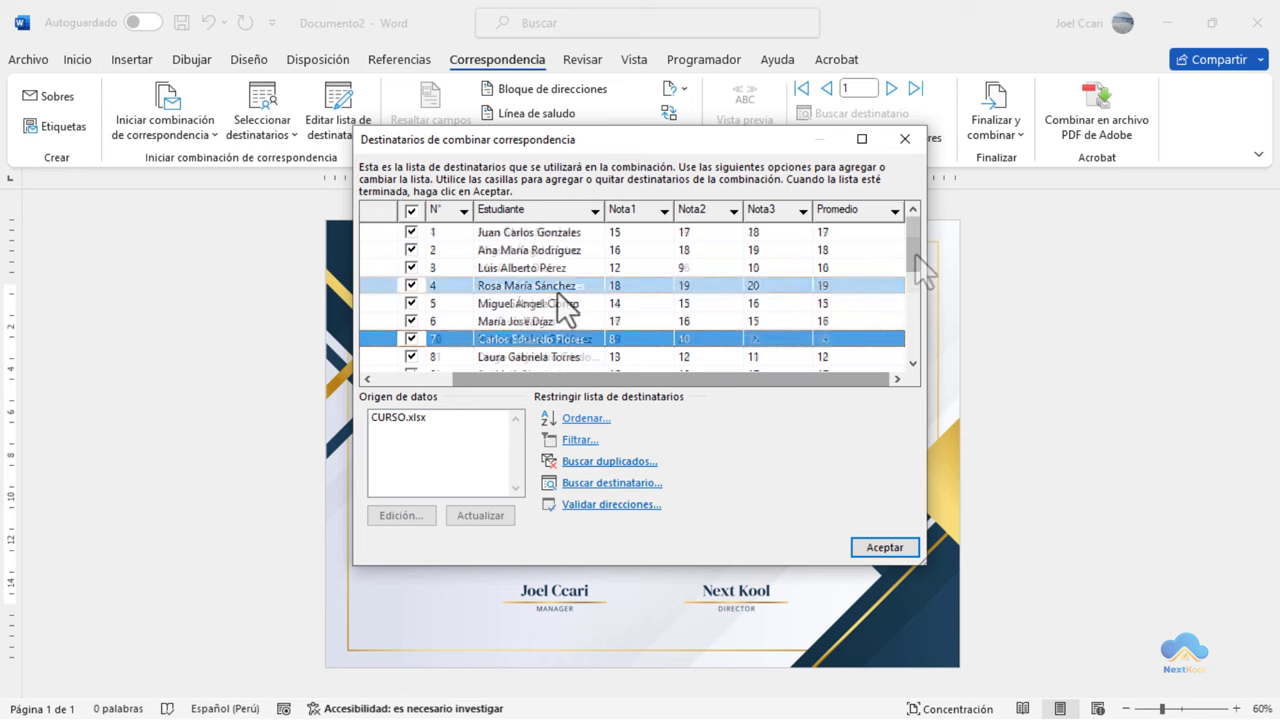
click(411, 270)
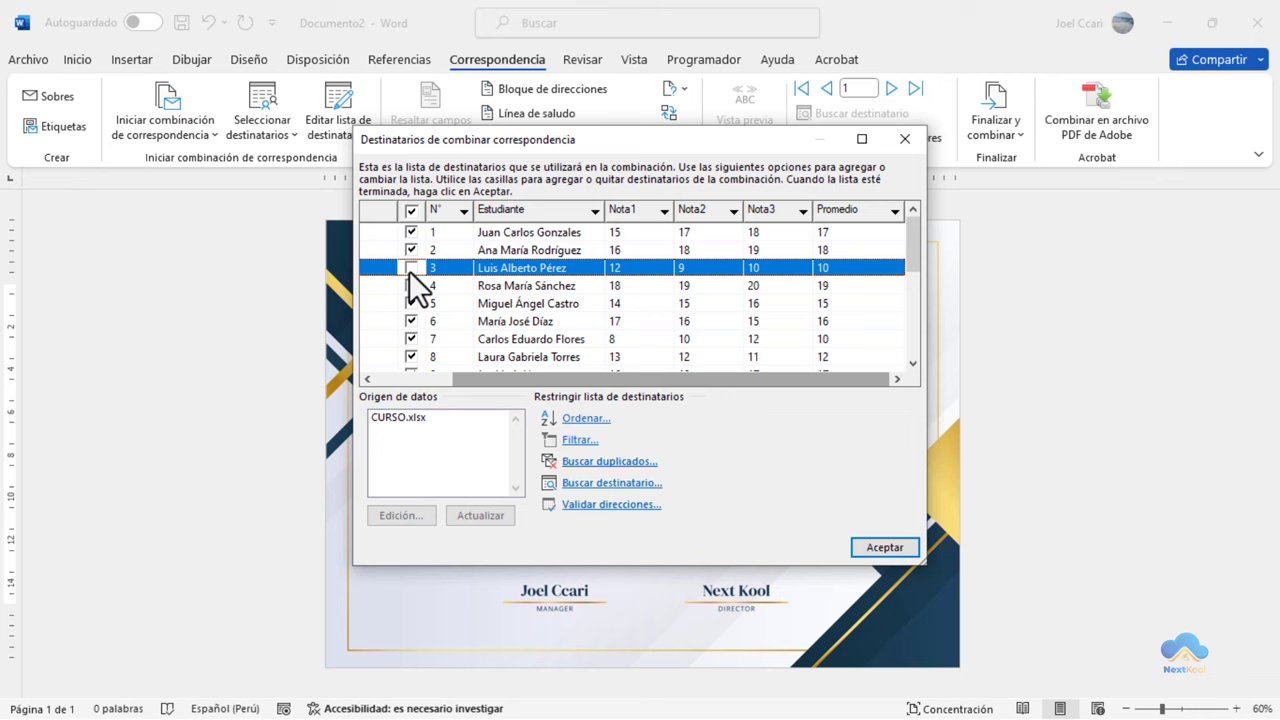
click(411, 340)
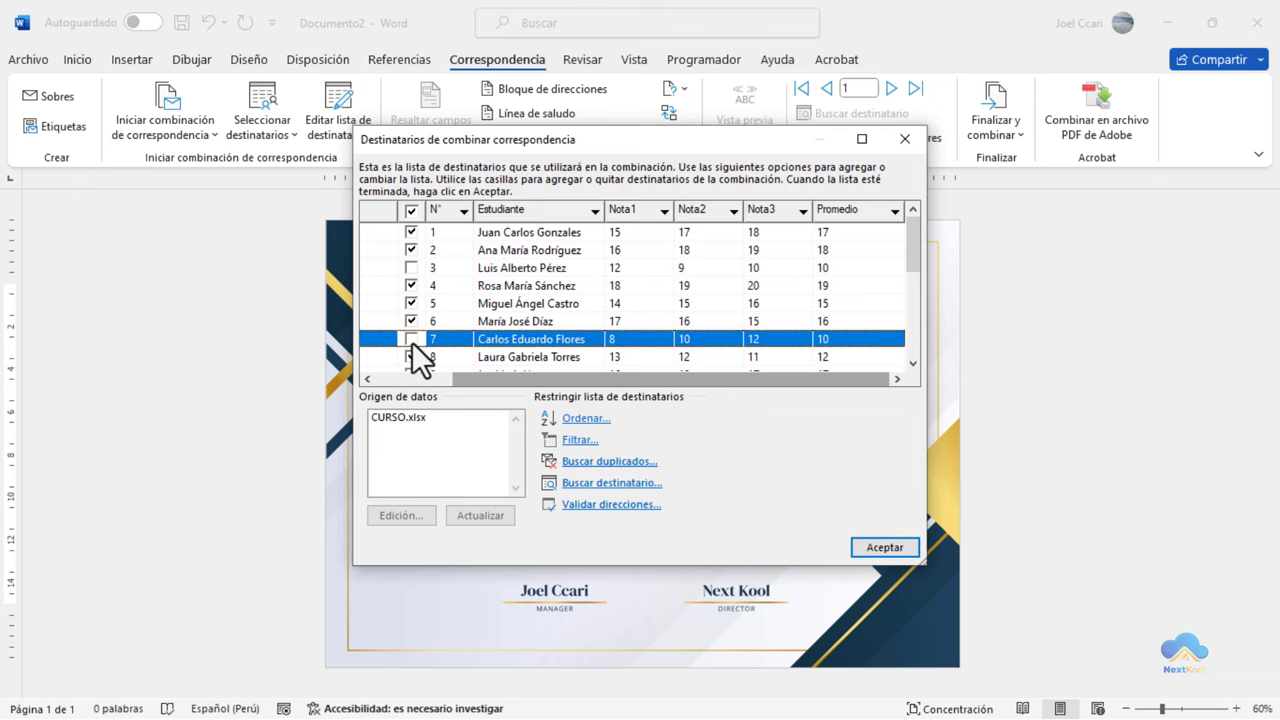
click(411, 211)
click(409, 211)
drag(608, 438, 706, 338)
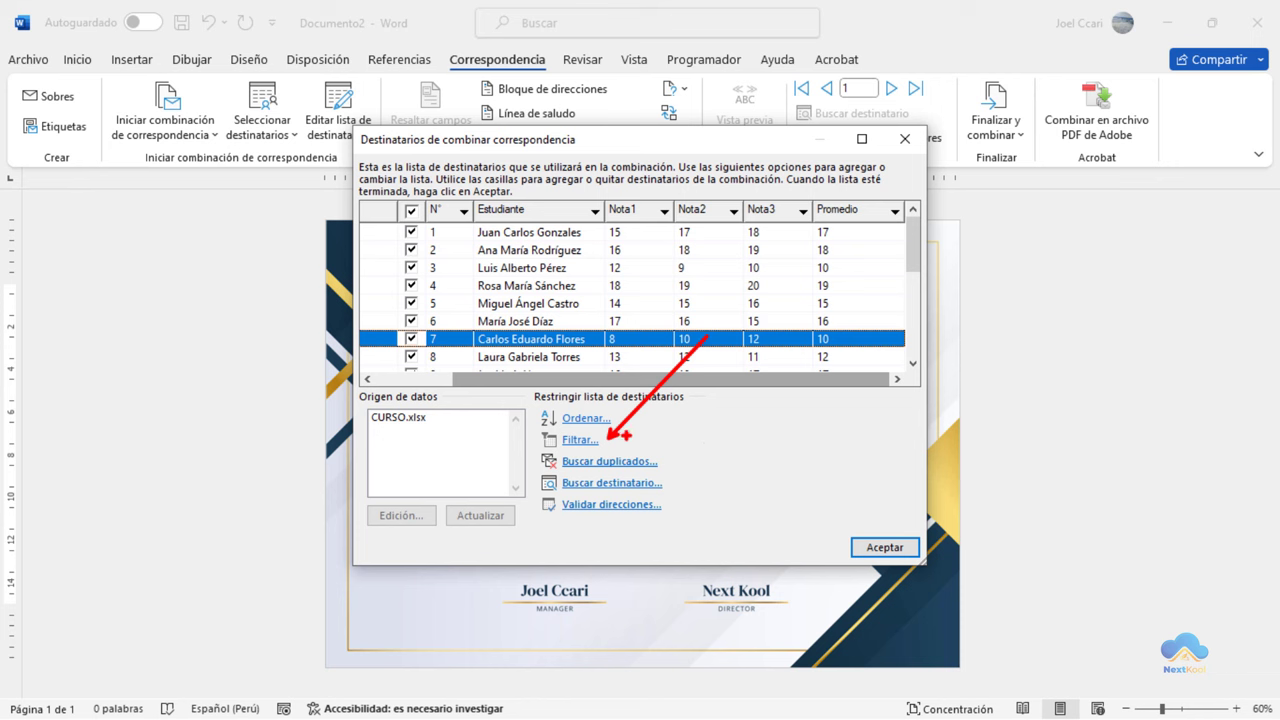
key(Escape)
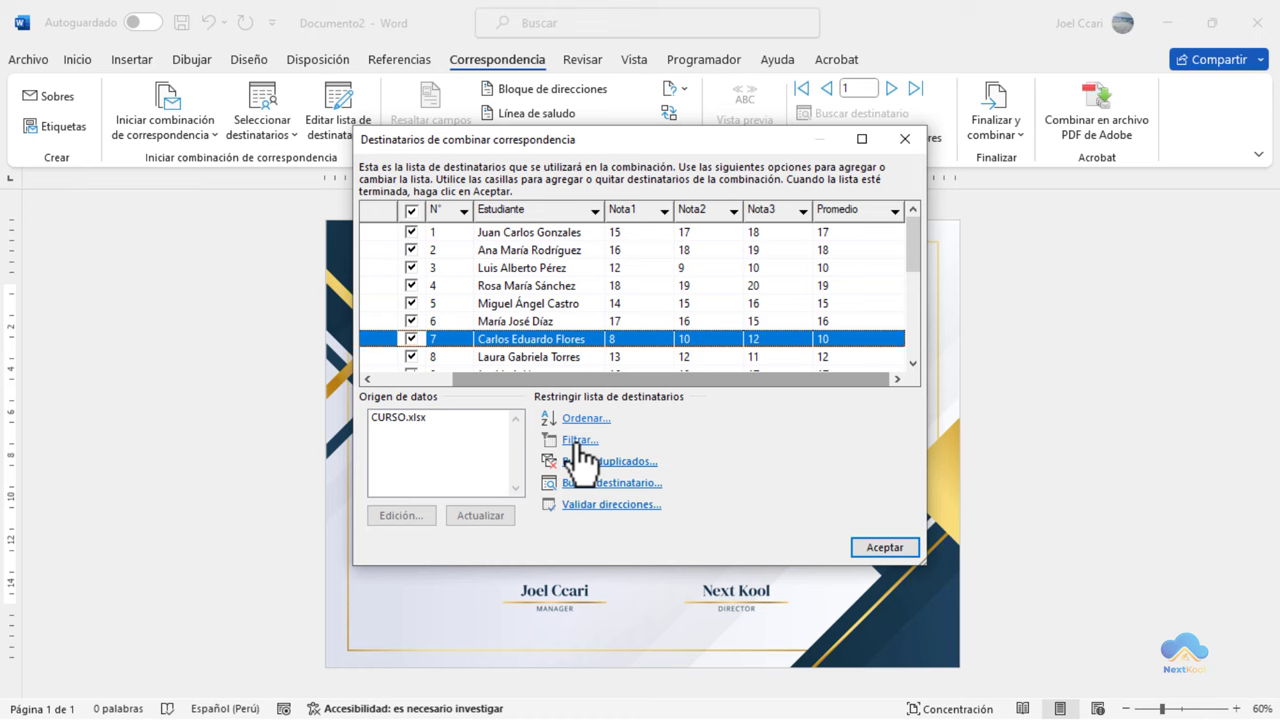
Open the recipient filter and set its Campo to Promedio.
click(577, 441)
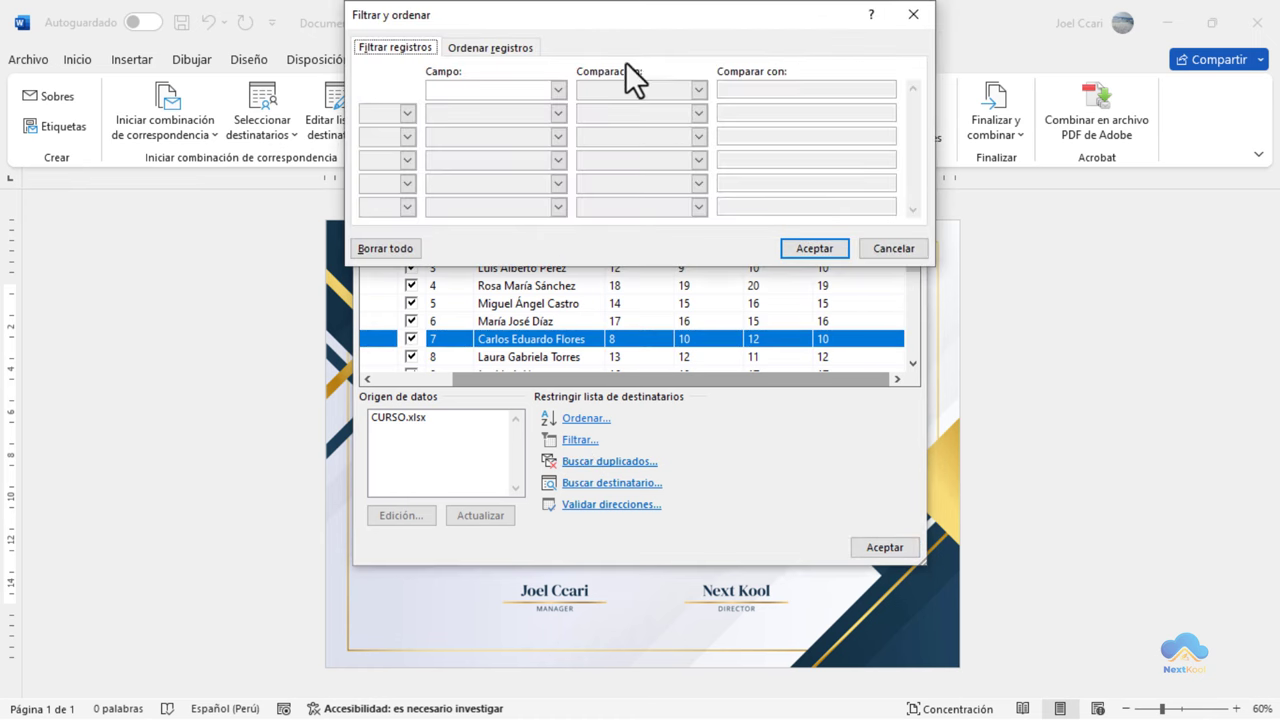
drag(622, 20, 634, 204)
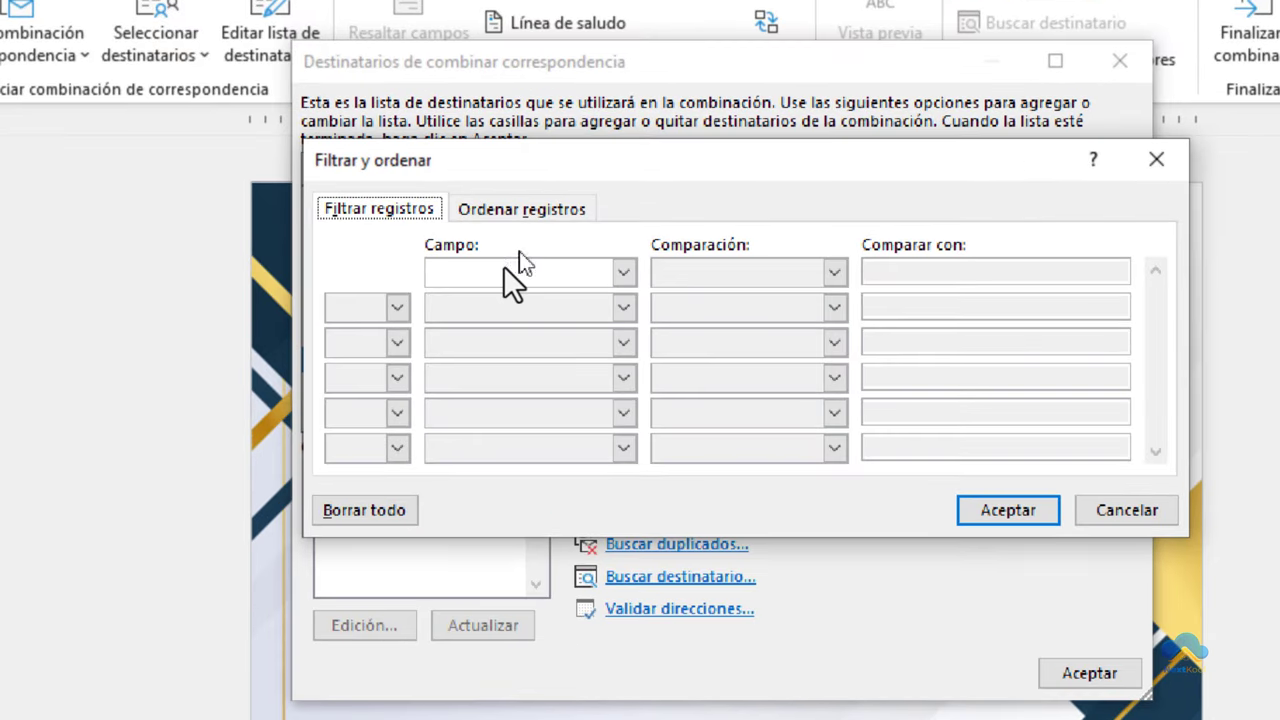
click(581, 274)
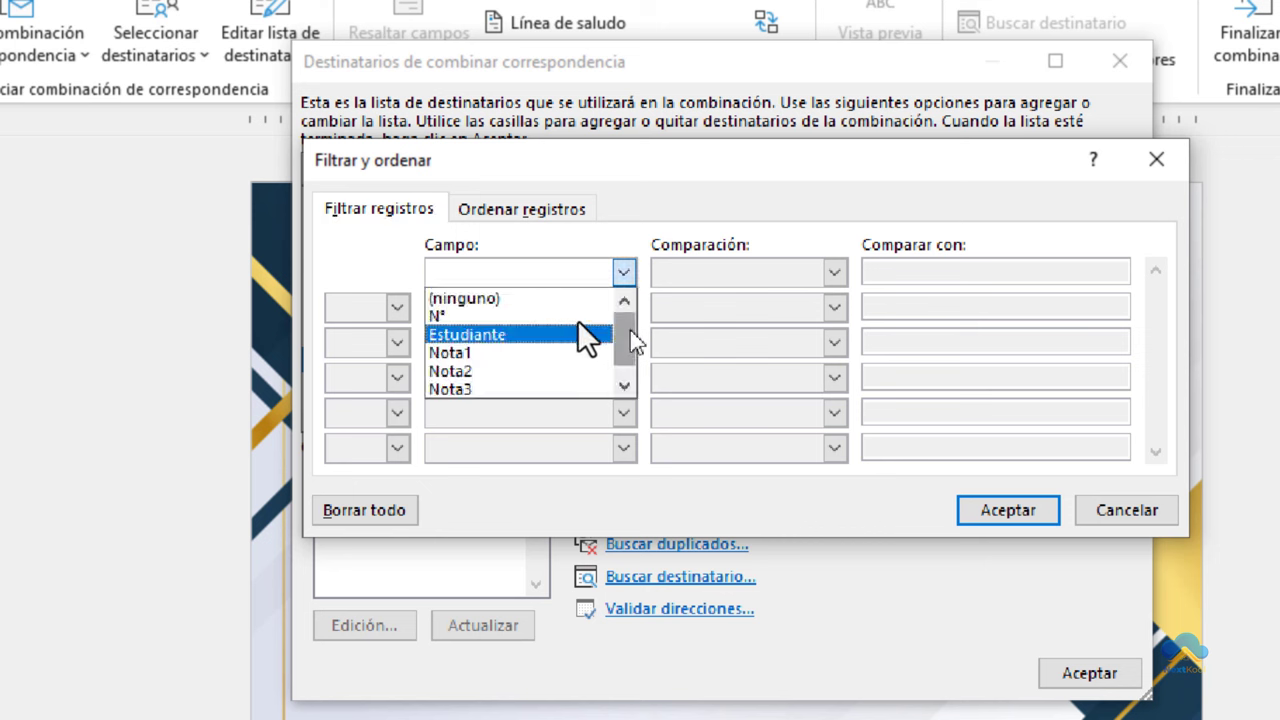
scroll(577, 320, down, 1)
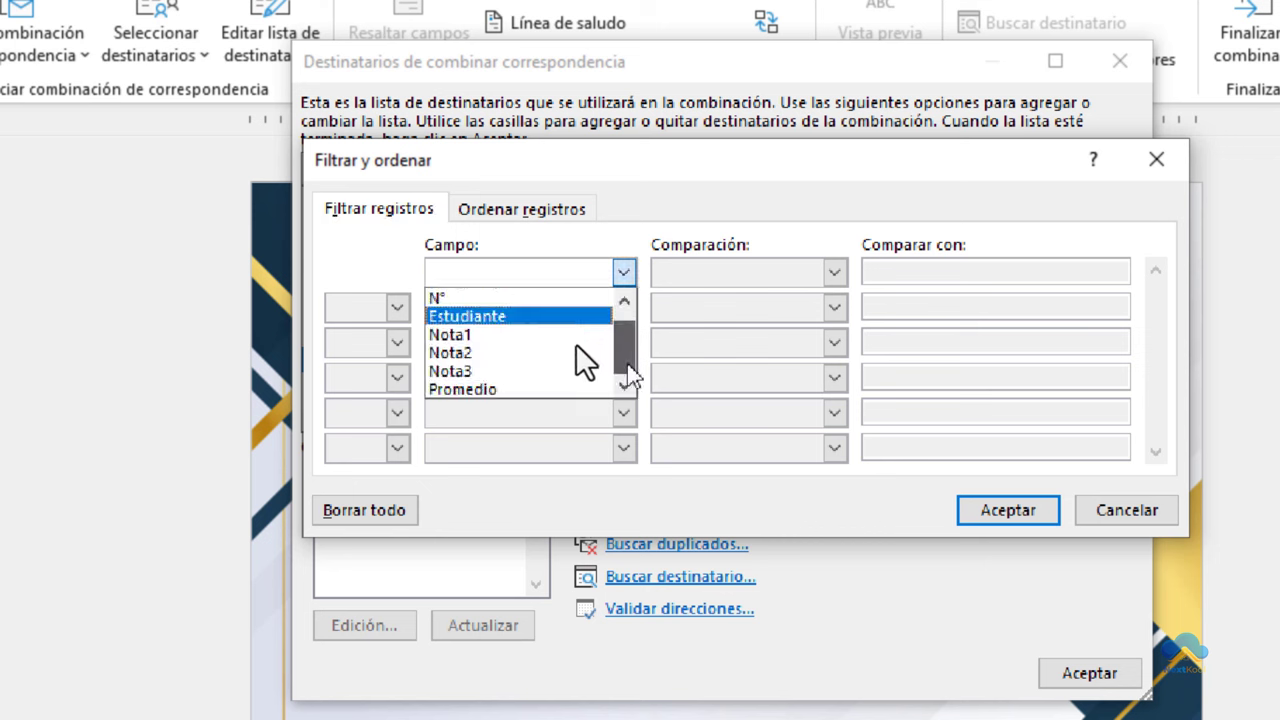
click(528, 390)
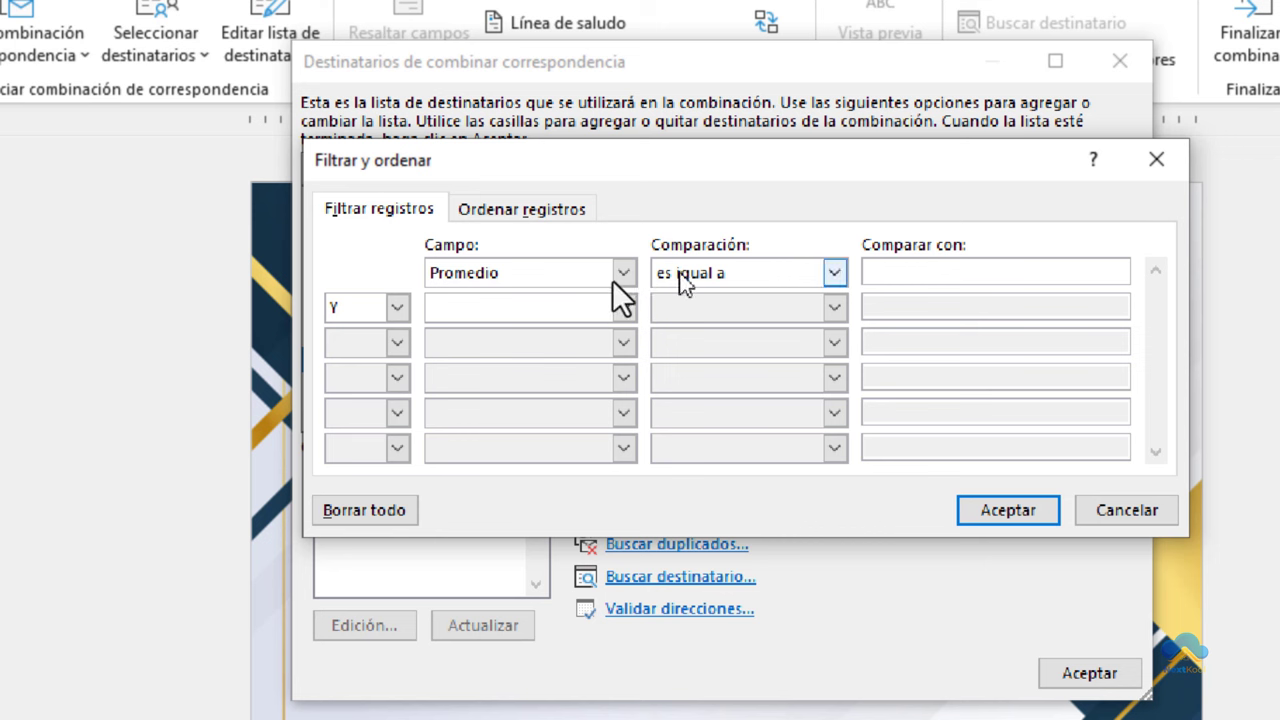
Set the comparison to es mayor que 10 and apply, leaving recipients 1, 2, 4, 5, 6, 8.
click(836, 276)
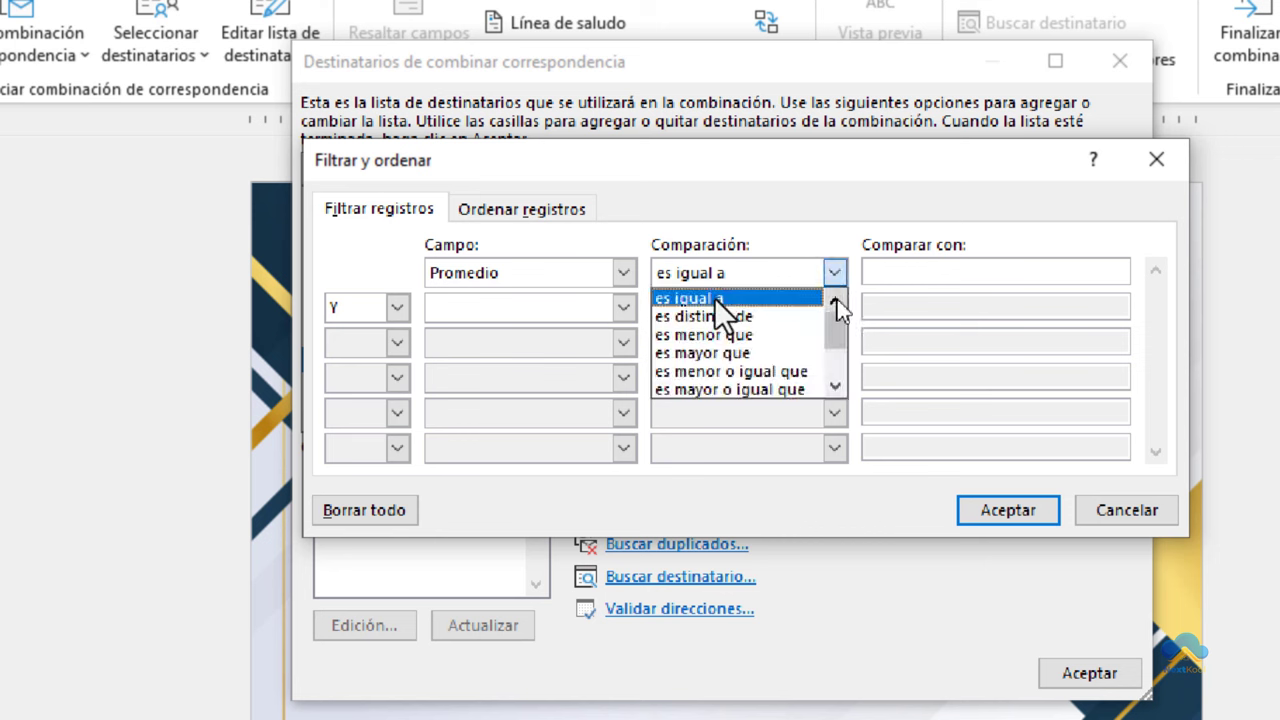
click(710, 354)
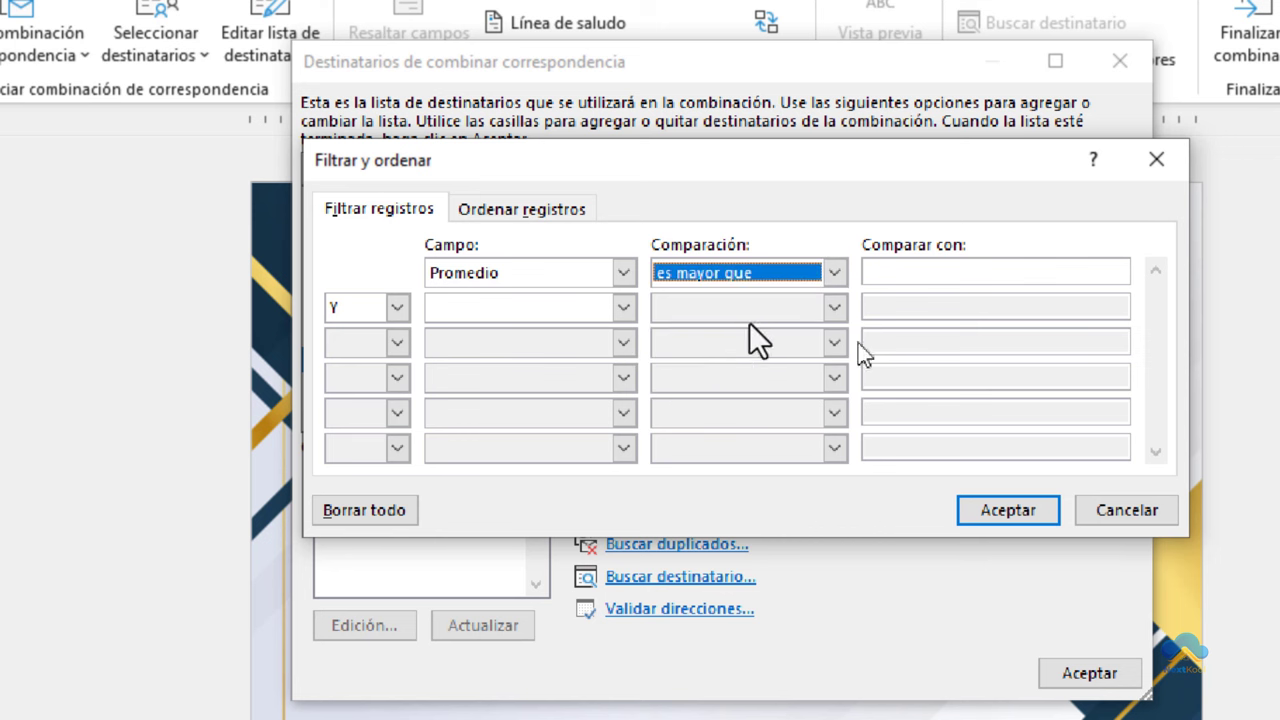
click(939, 271)
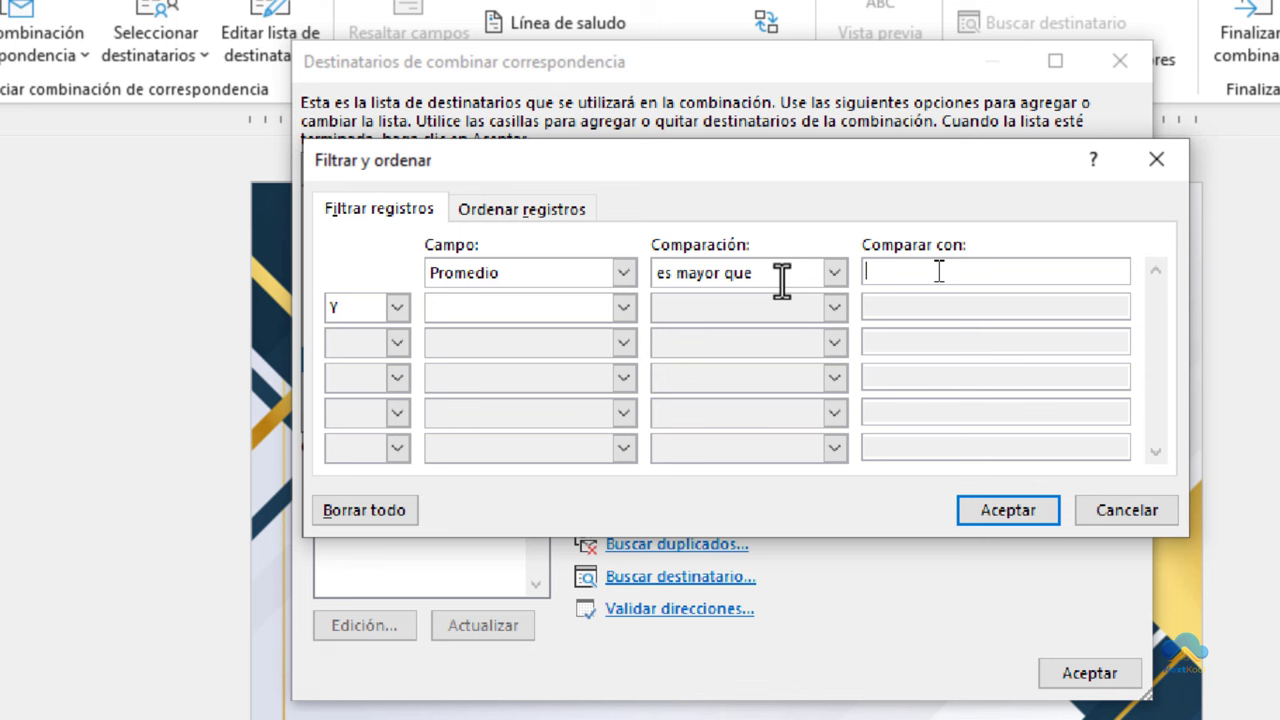
text(10)
click(1011, 517)
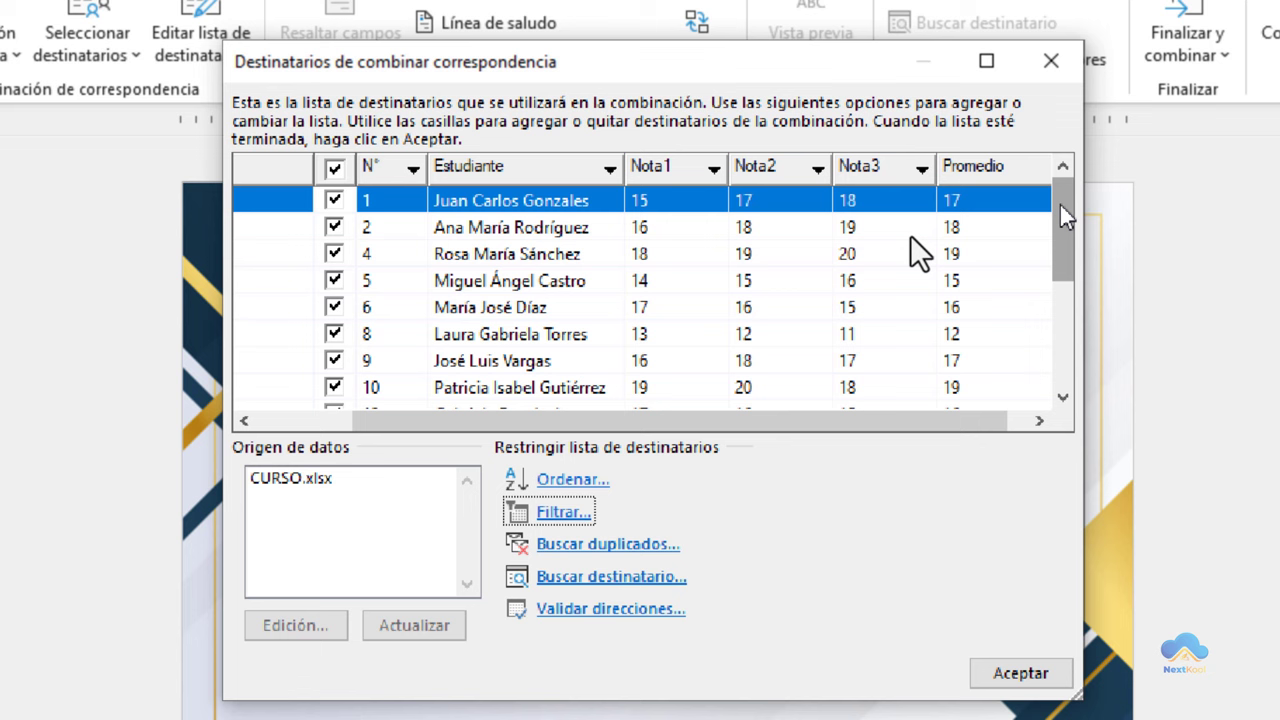
drag(1063, 214, 1068, 236)
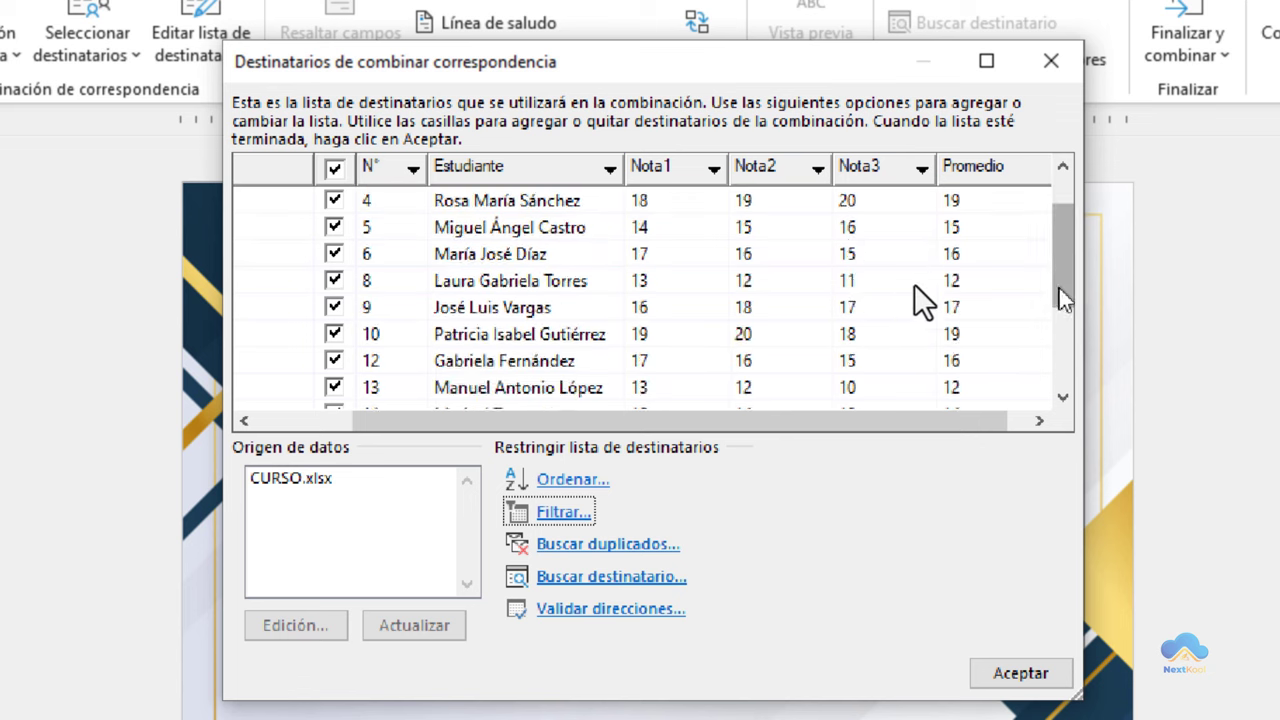
drag(1077, 260, 1069, 388)
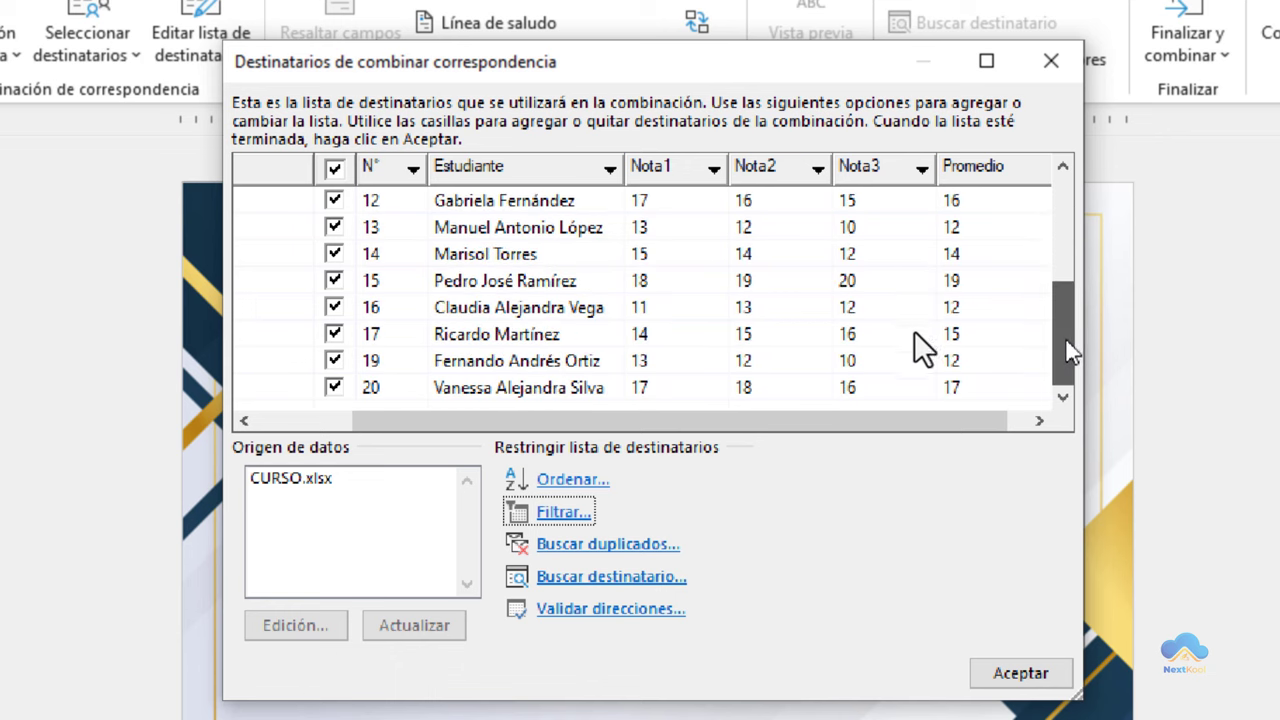
scroll(914, 340, up, 2)
scroll(915, 280, up, 3)
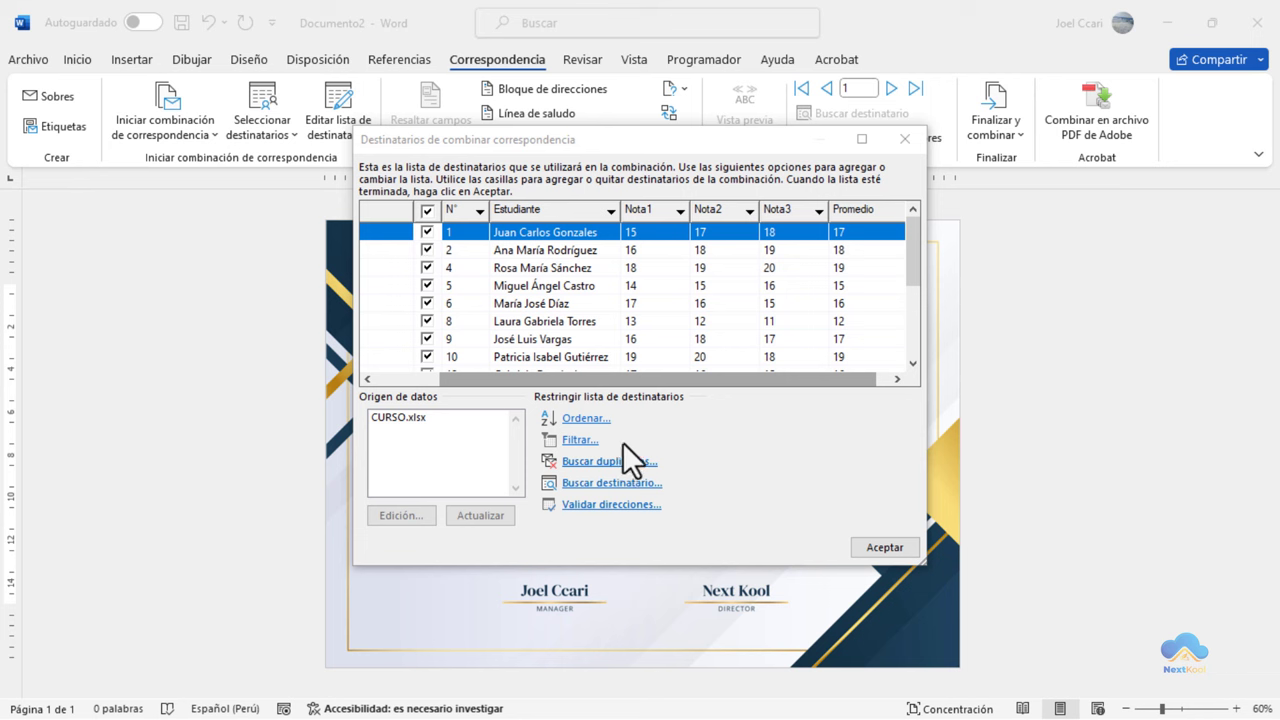
Reopen Filtrar y ordenar and highlight the Promedio greater-than-10 rule.
click(583, 441)
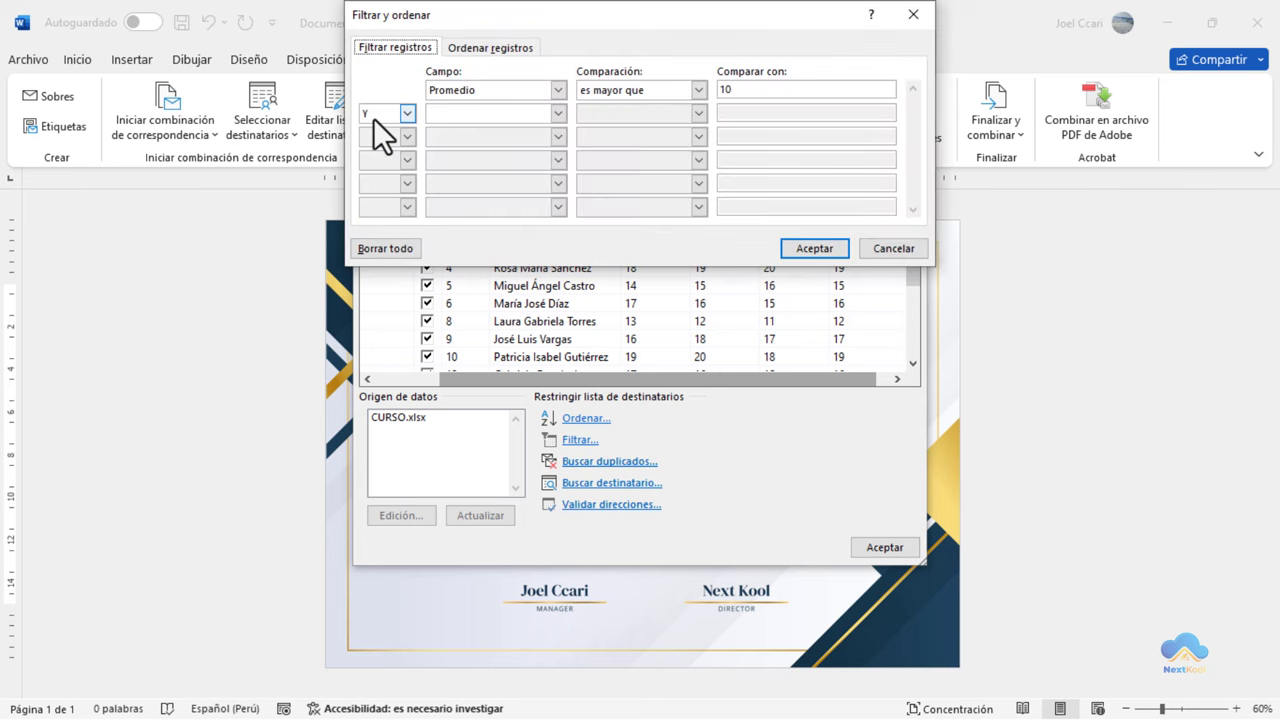
drag(366, 120, 412, 57)
drag(416, 73, 908, 102)
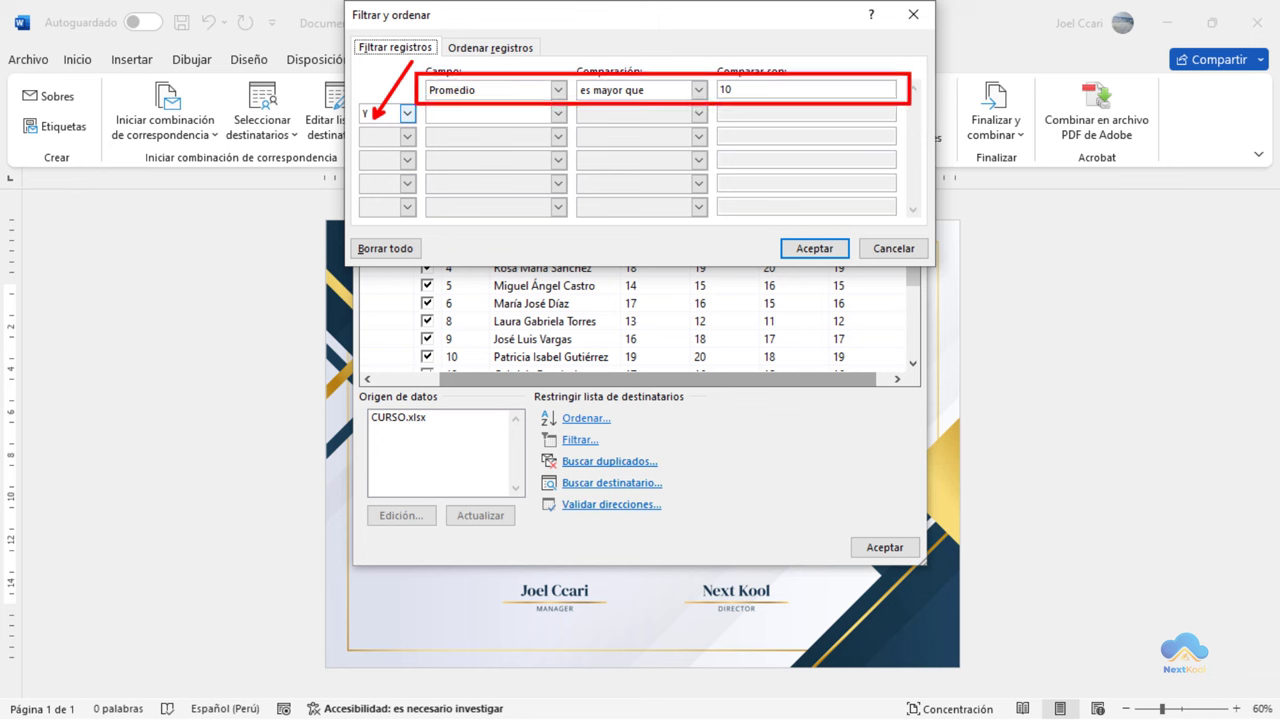
key(Escape)
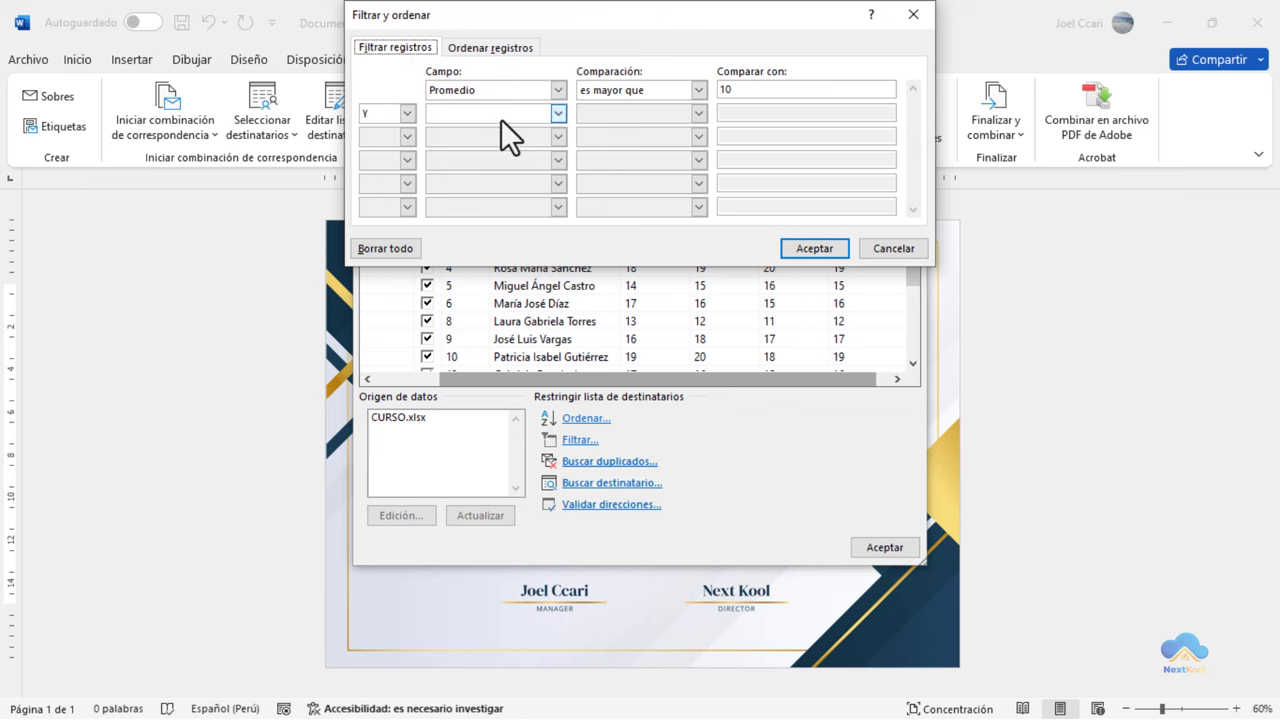
Reset the second condition's field from Nota1 to (ninguno) and apply the Promedio > 10 filter.
click(501, 113)
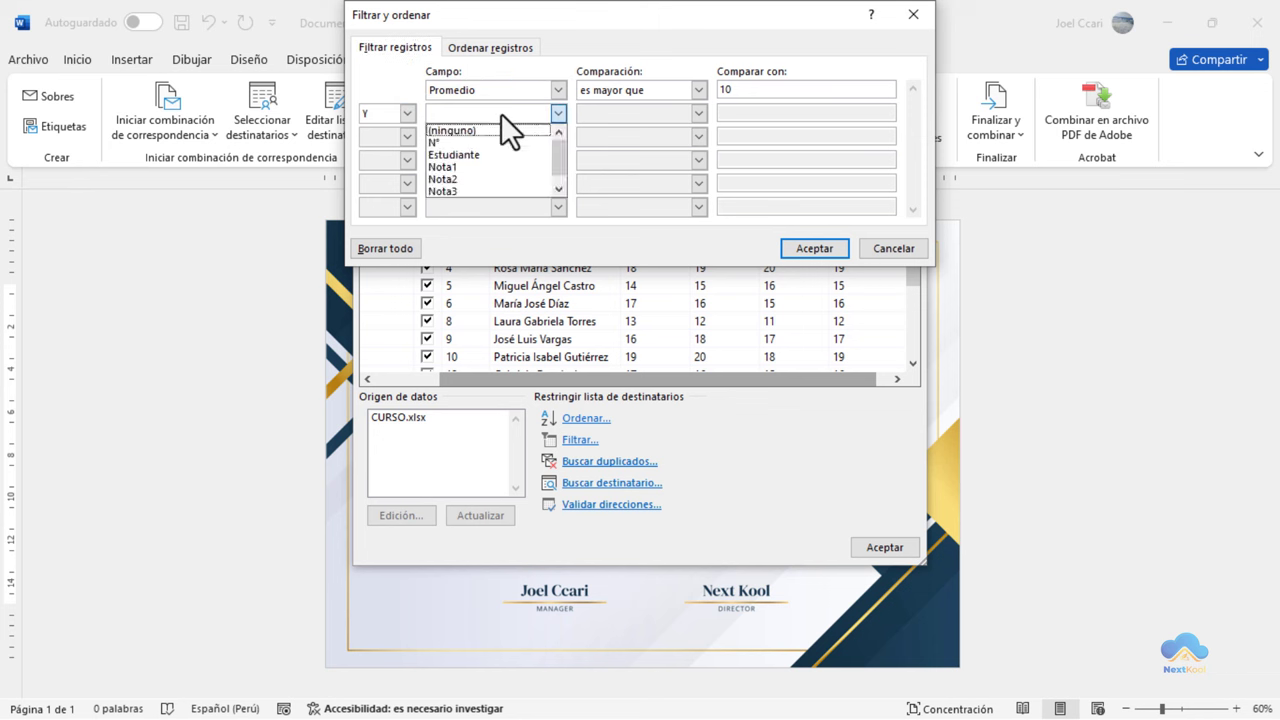
click(481, 166)
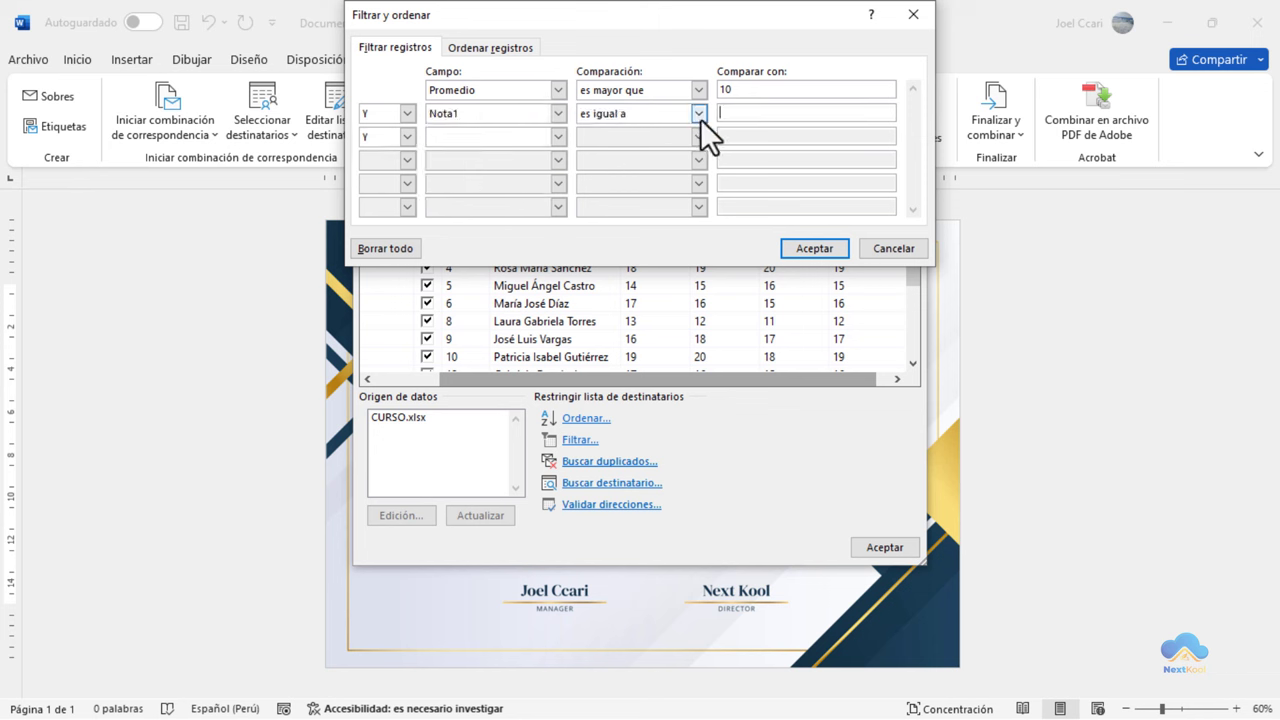
click(698, 114)
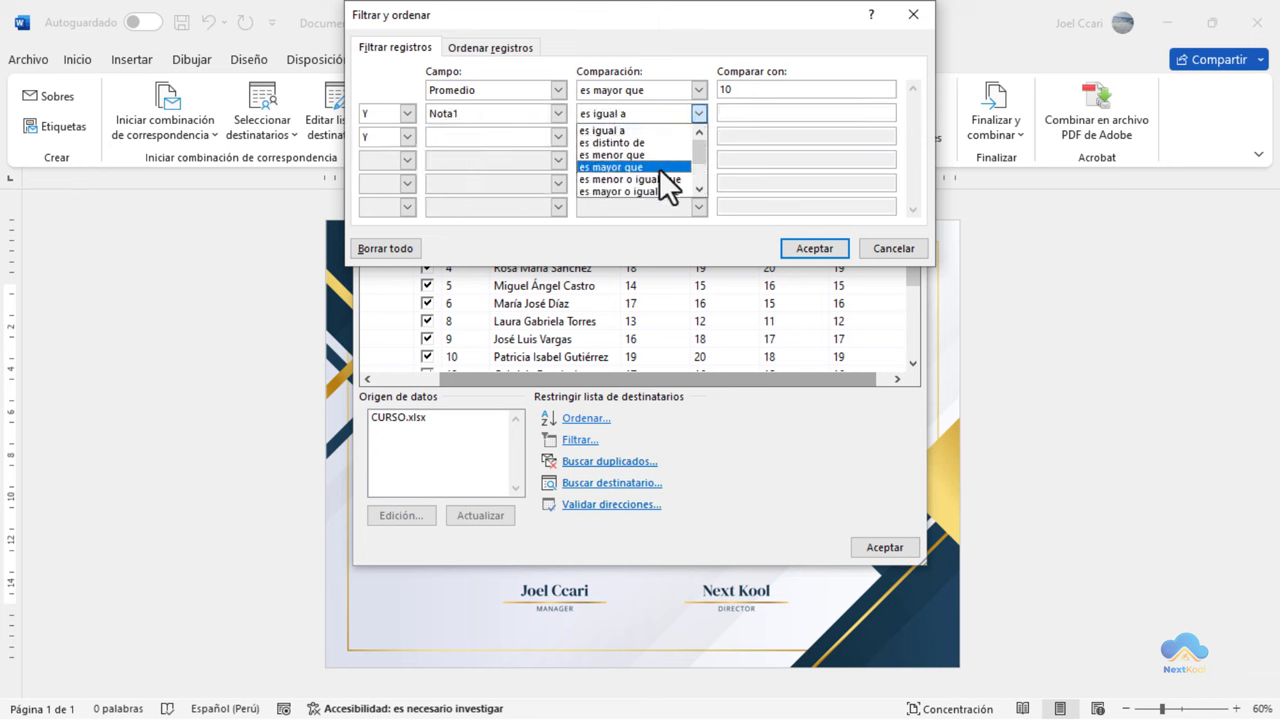
scroll(659, 181, down, 1)
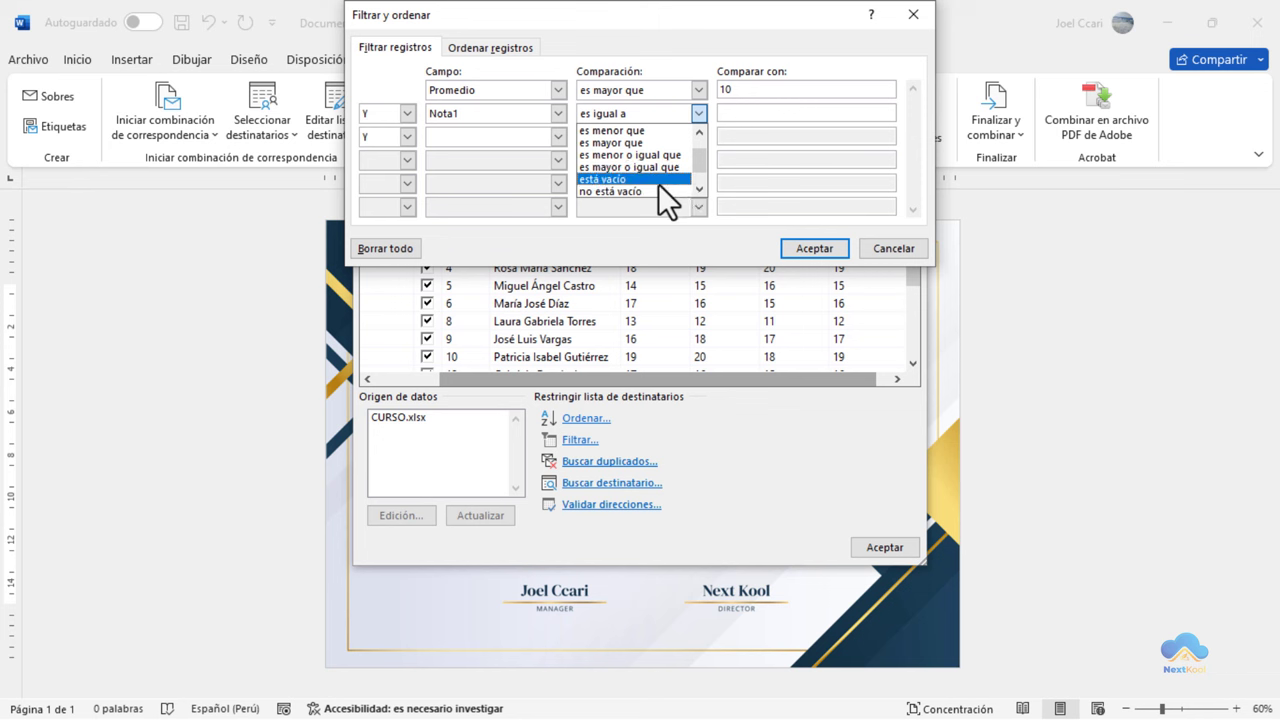
click(699, 113)
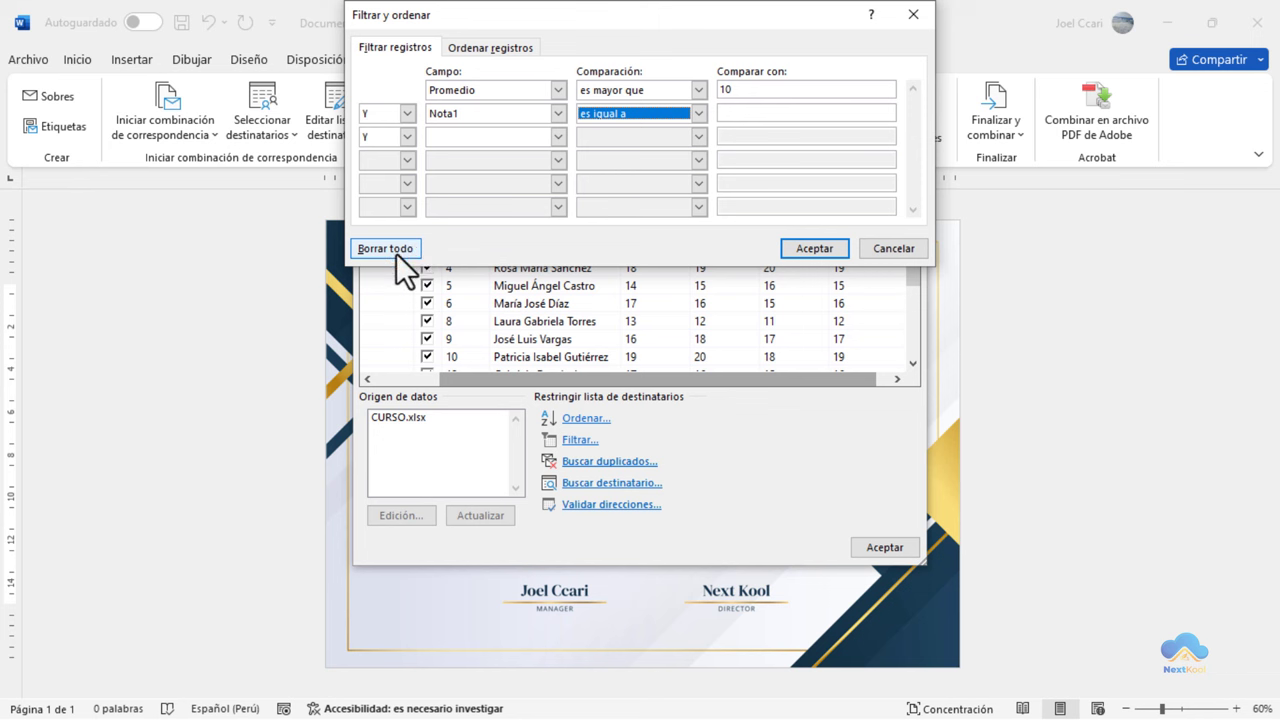
click(454, 114)
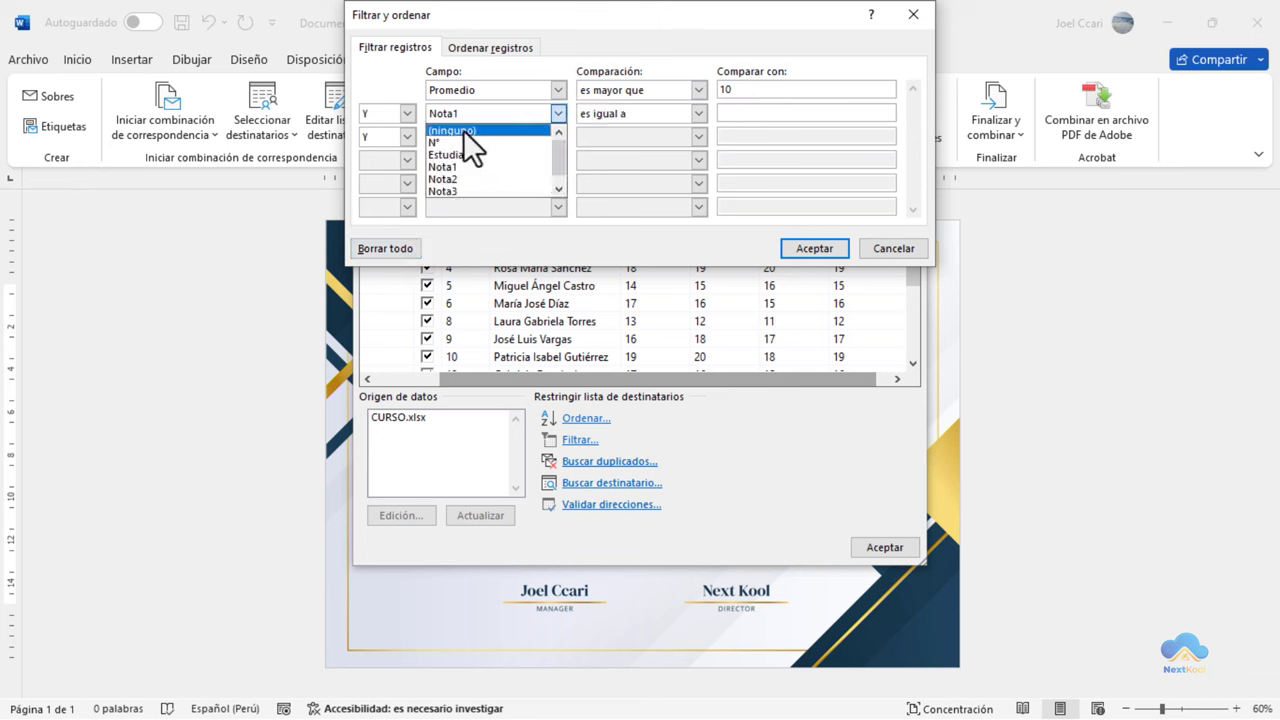
click(463, 130)
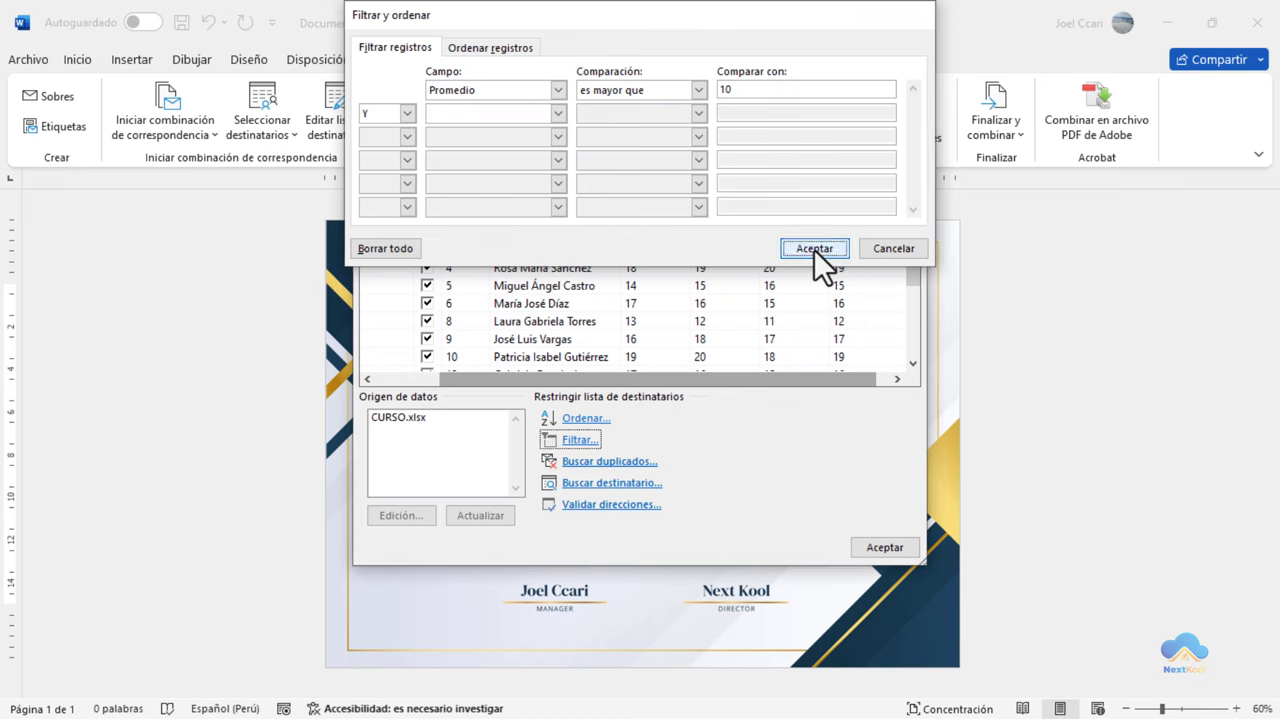
click(814, 249)
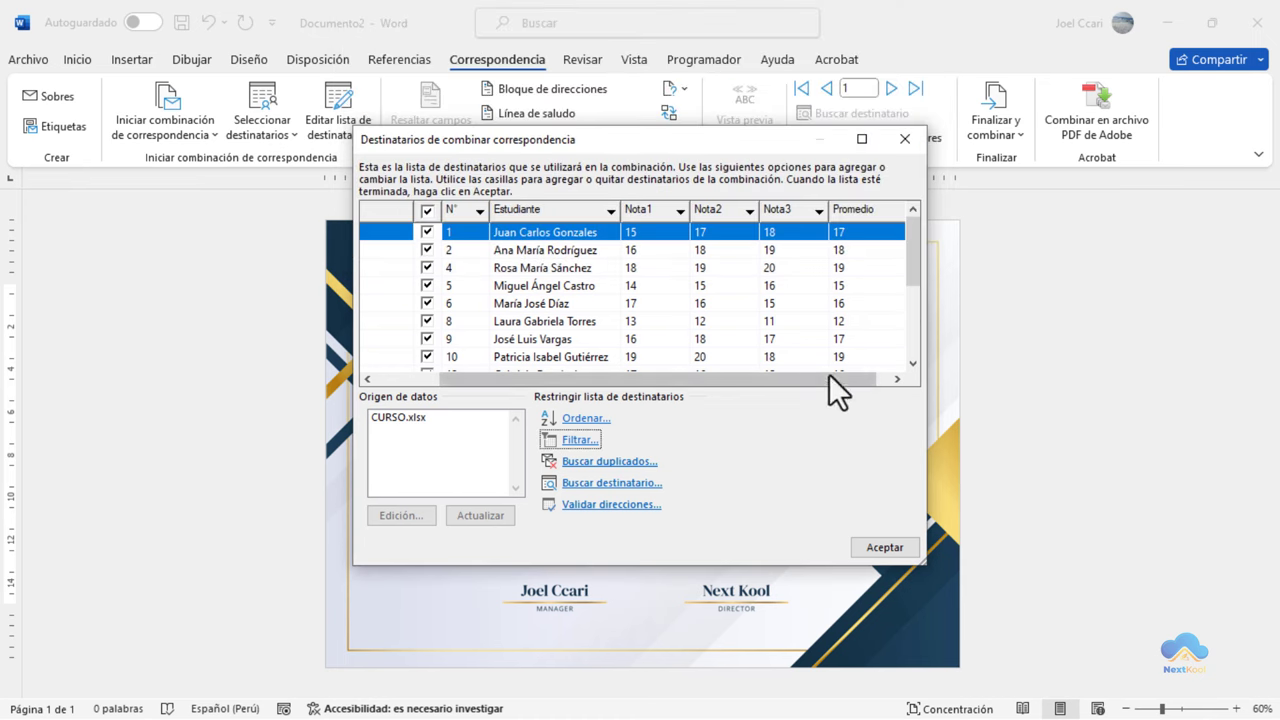
mouse_move(912, 250)
mouse_down()
mouse_move(909, 345)
mouse_move(908, 218)
mouse_up()
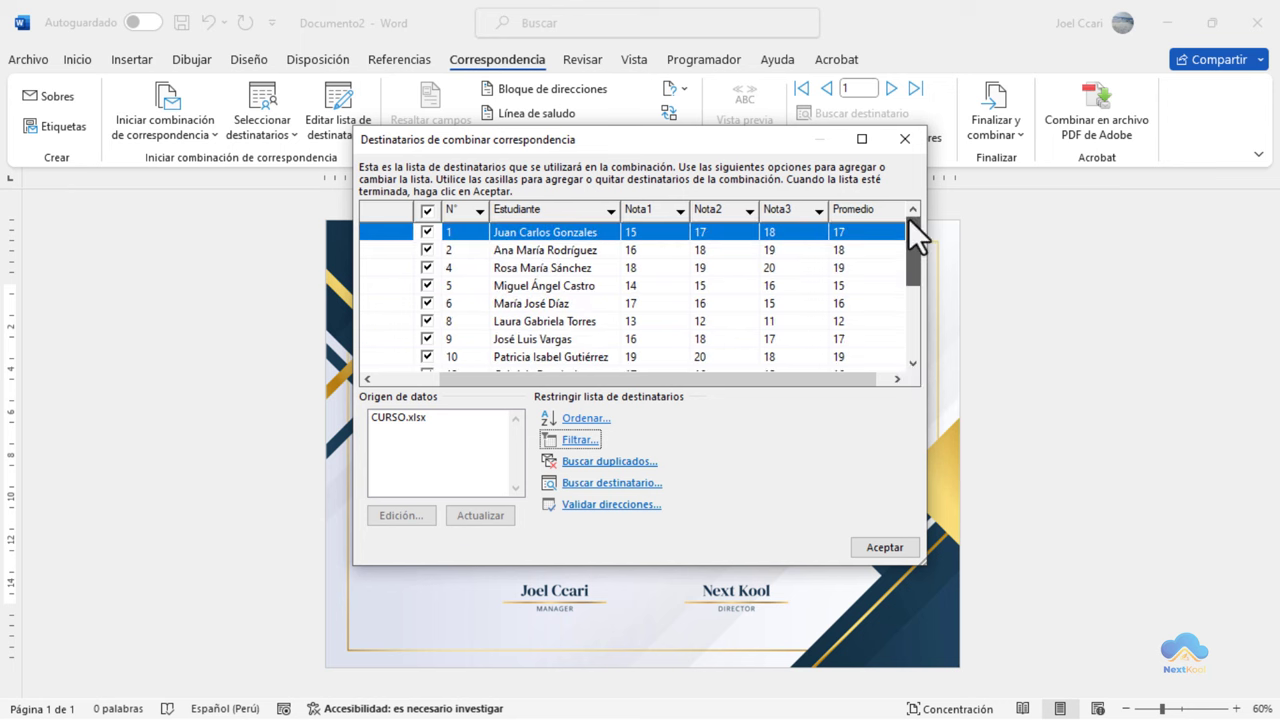
Accept the filtered recipient list and glance at the available merge fields.
click(880, 546)
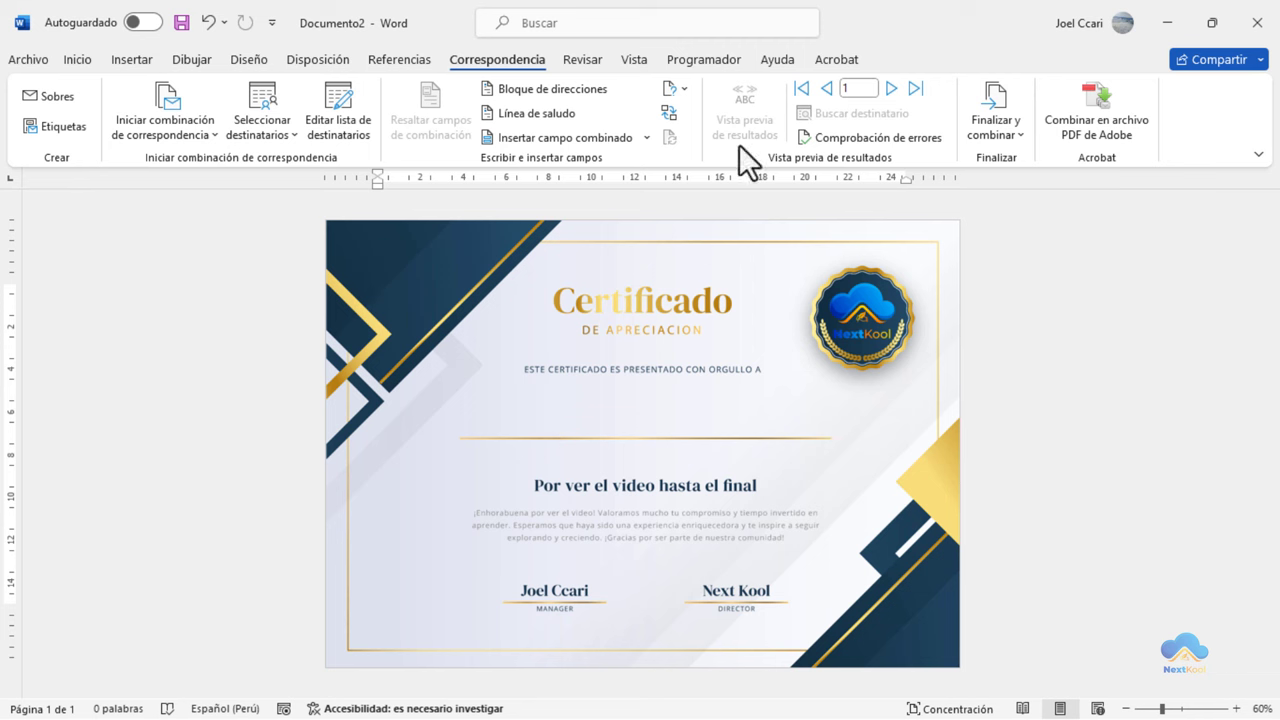
click(647, 139)
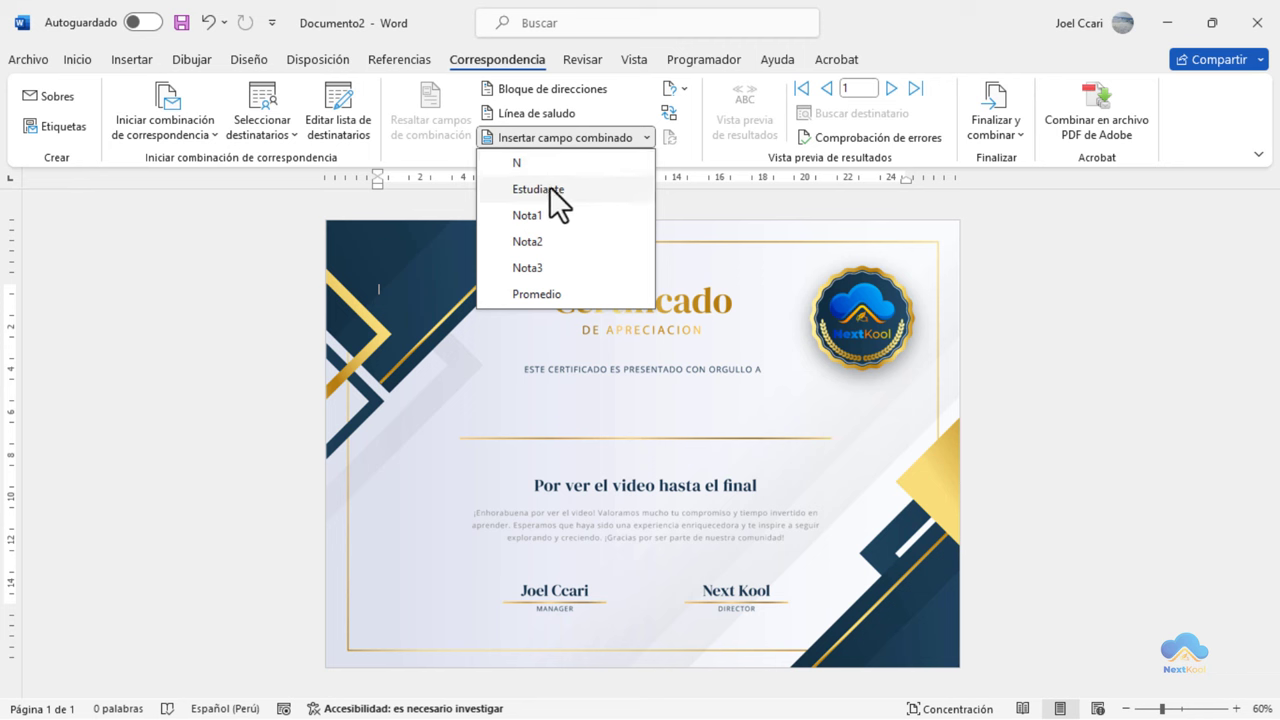
click(599, 432)
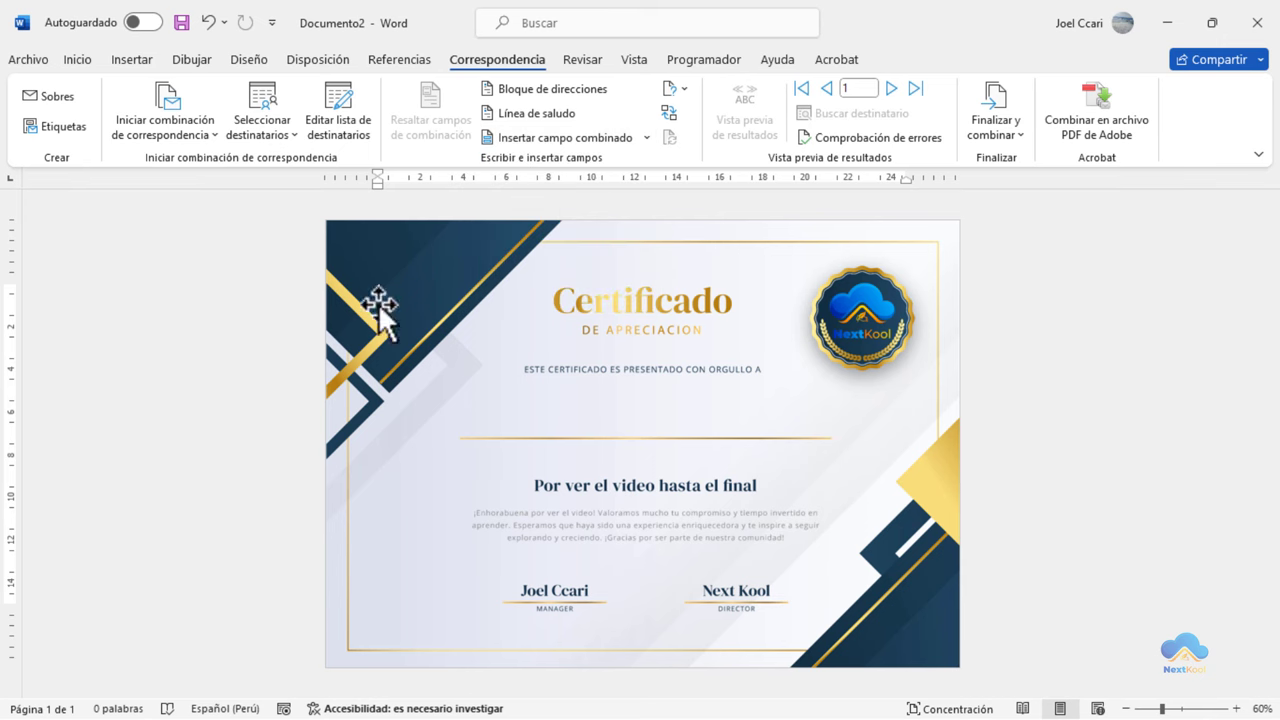
Draw a text box across the name line beneath 'ESTE CERTIFICADO ES PRESENTADO CON ORGULLO A'.
click(139, 60)
click(323, 92)
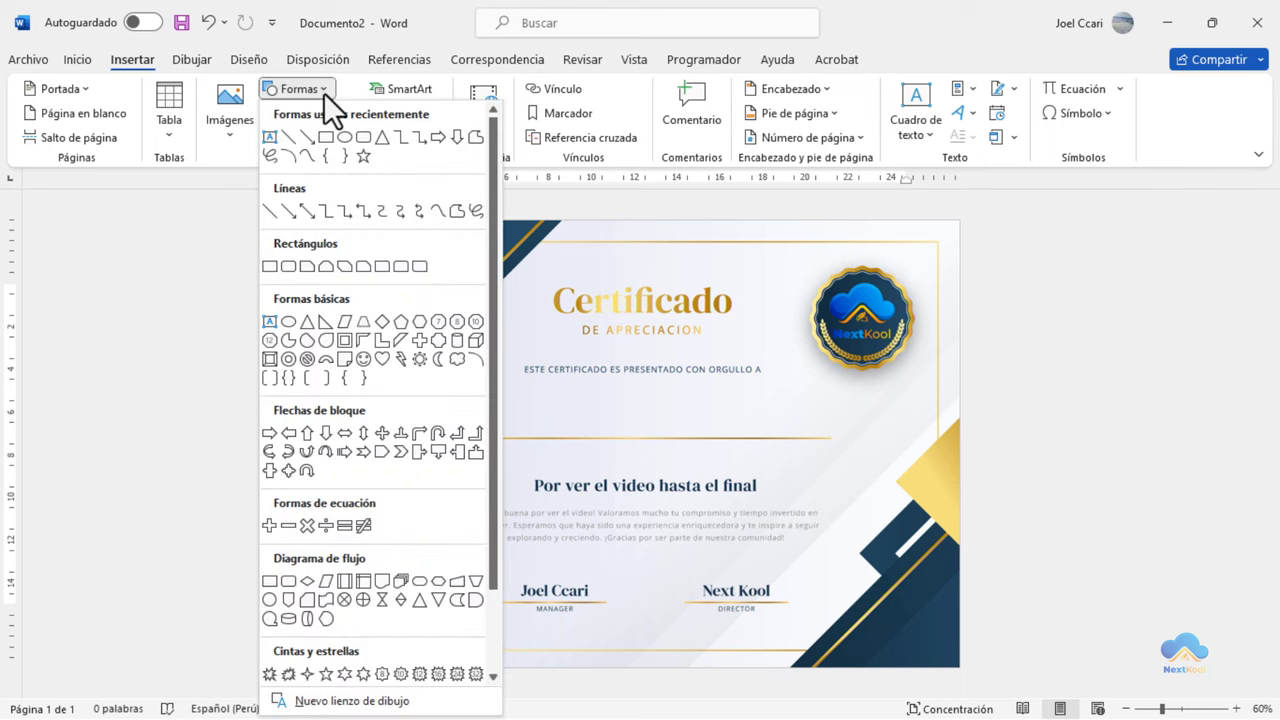
click(271, 137)
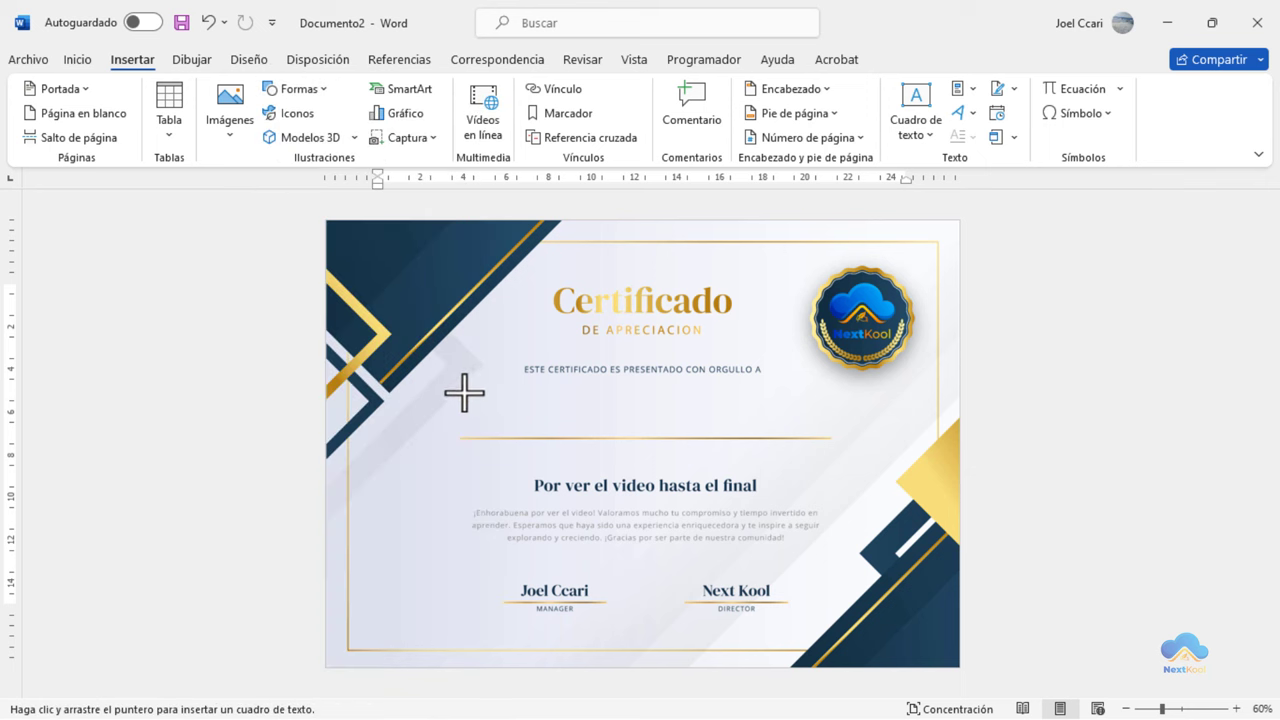
drag(464, 390, 835, 437)
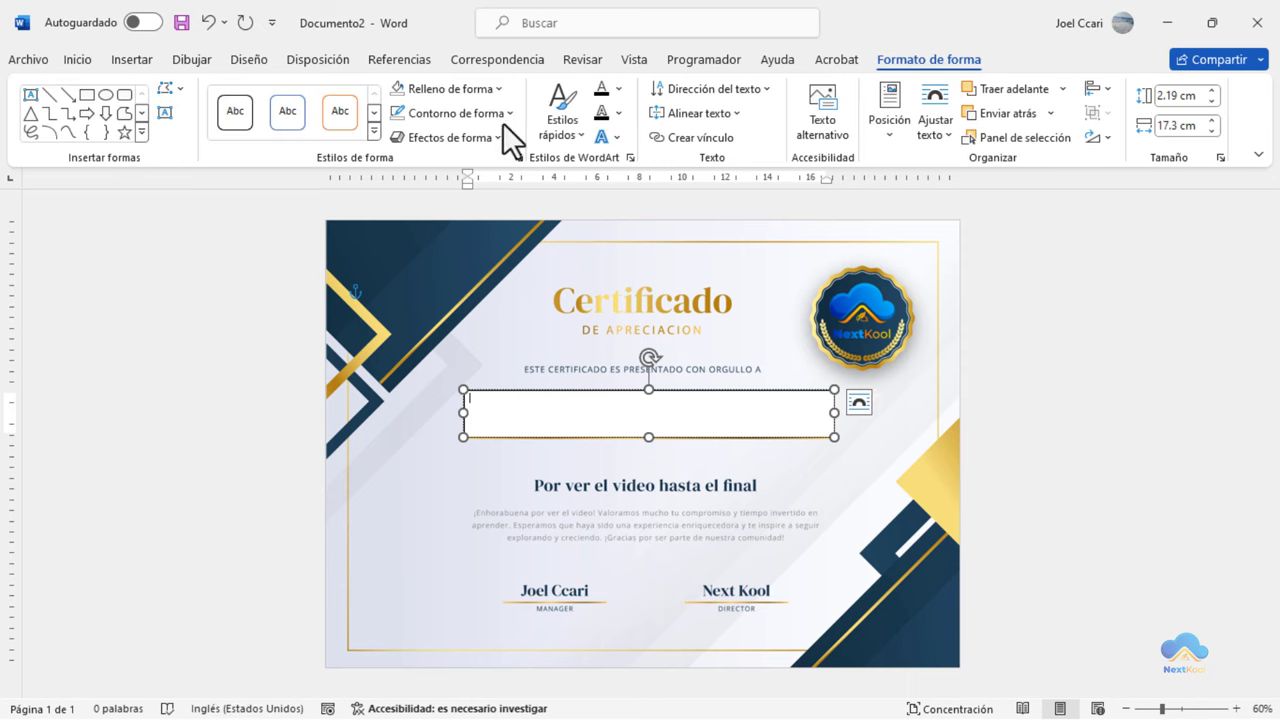
click(484, 60)
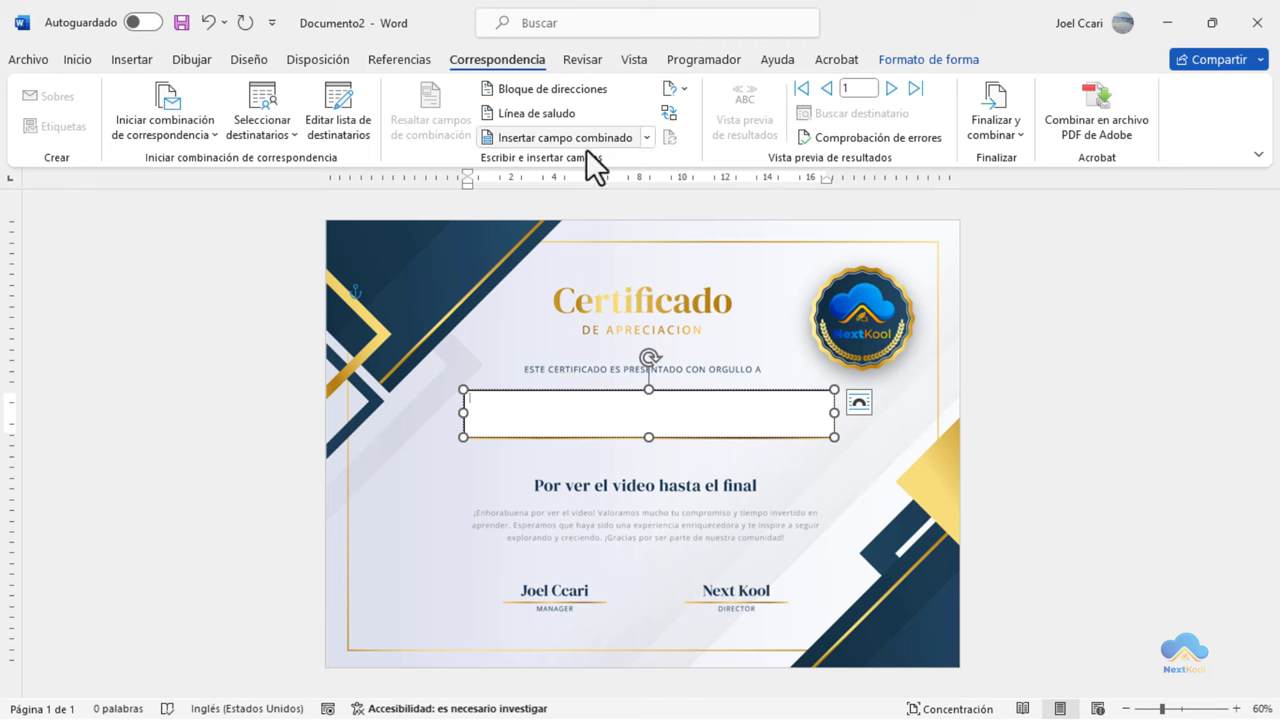
click(648, 138)
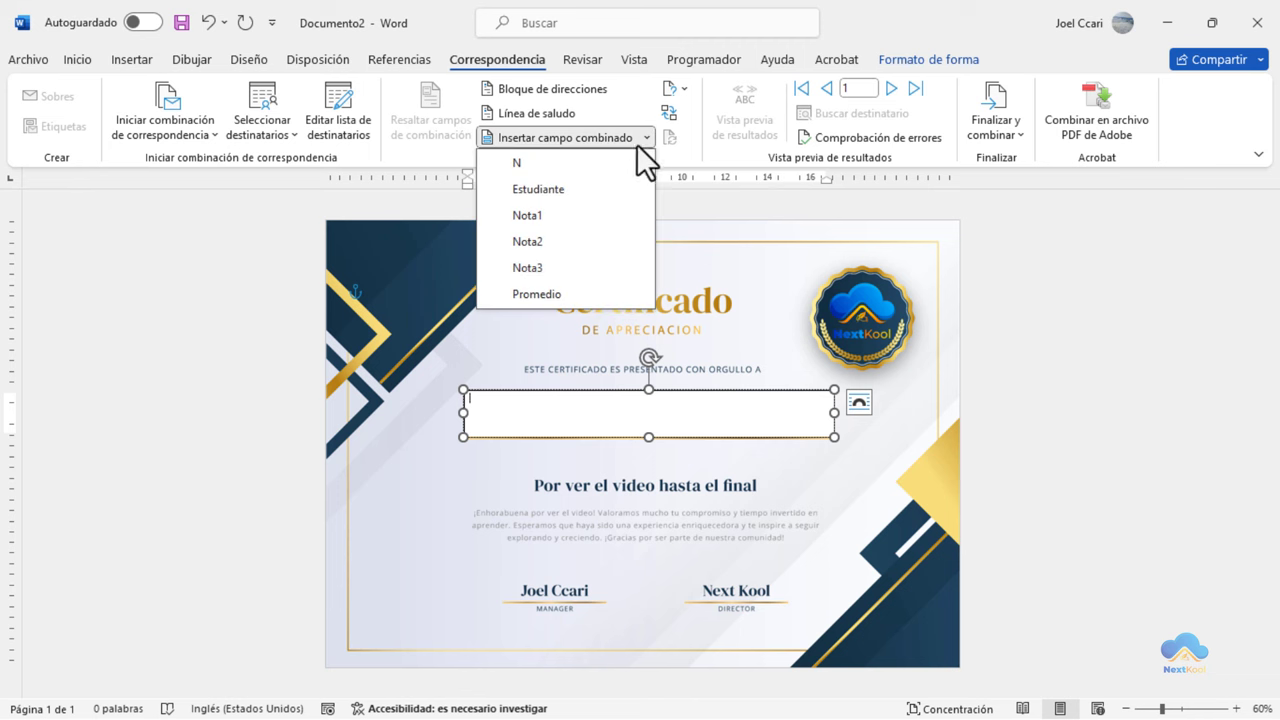
Insert the Estudiante field into the text box and preview the first student's name.
click(559, 190)
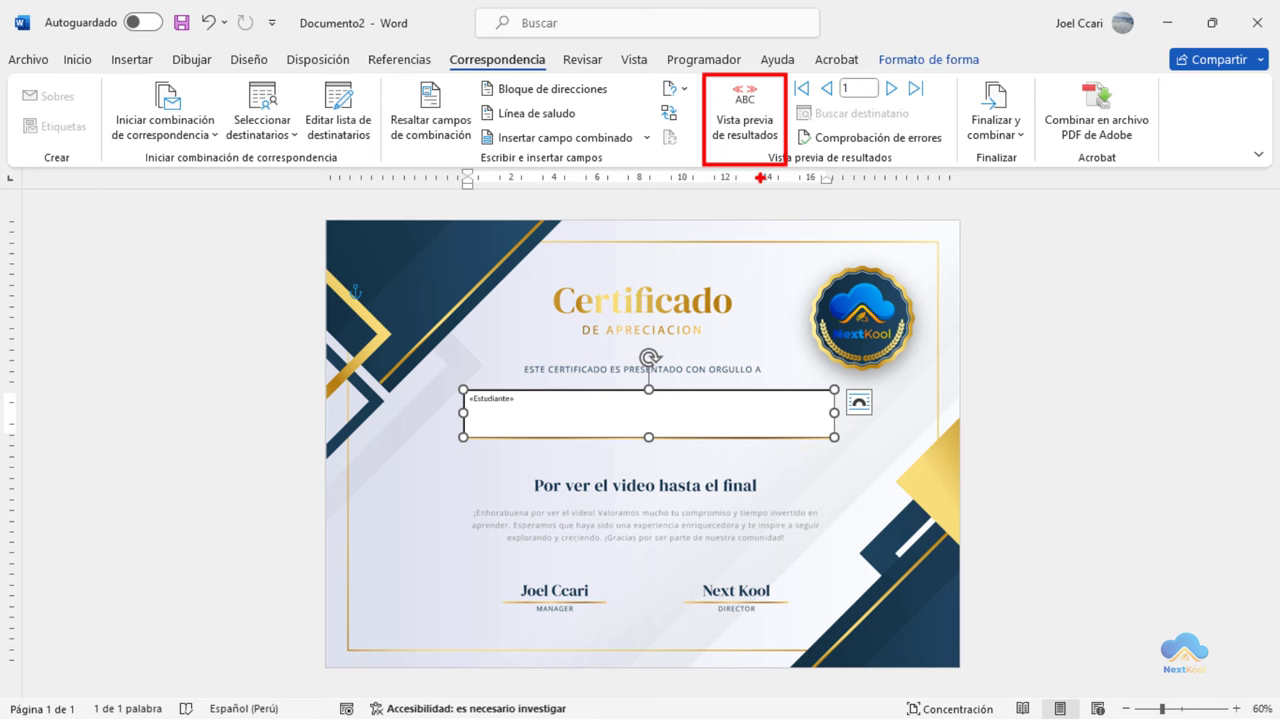
click(739, 133)
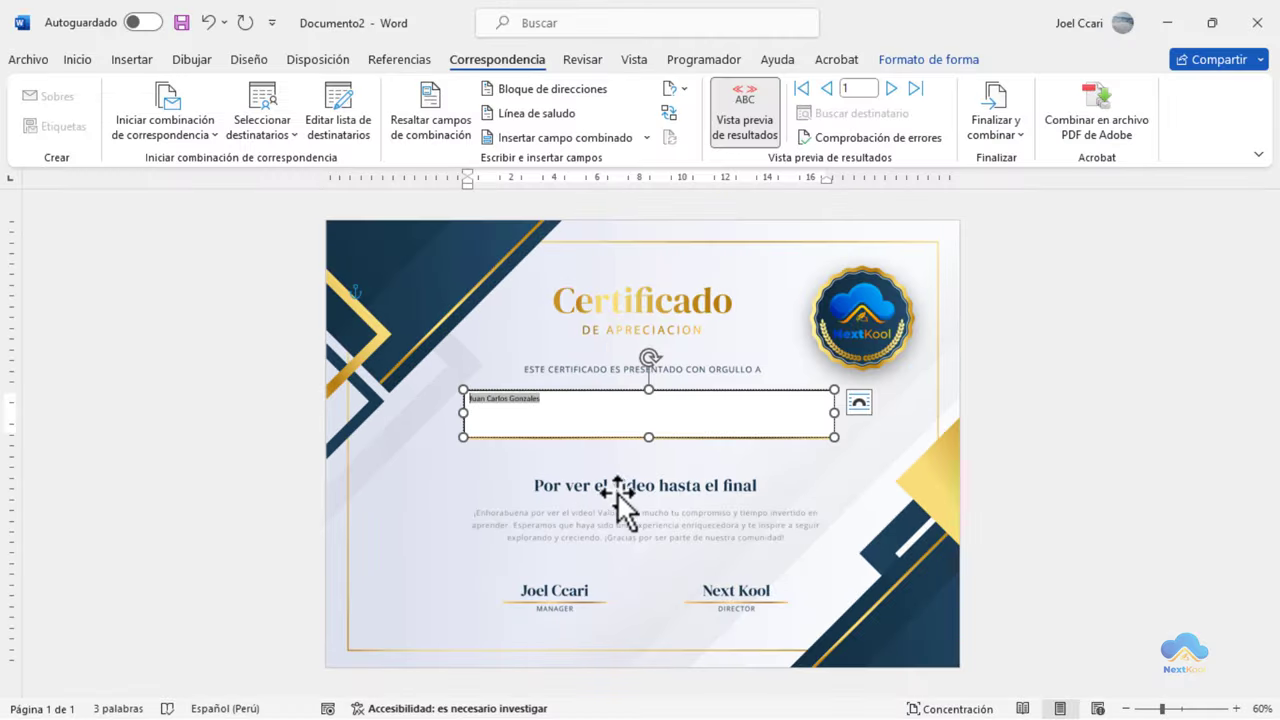
click(618, 438)
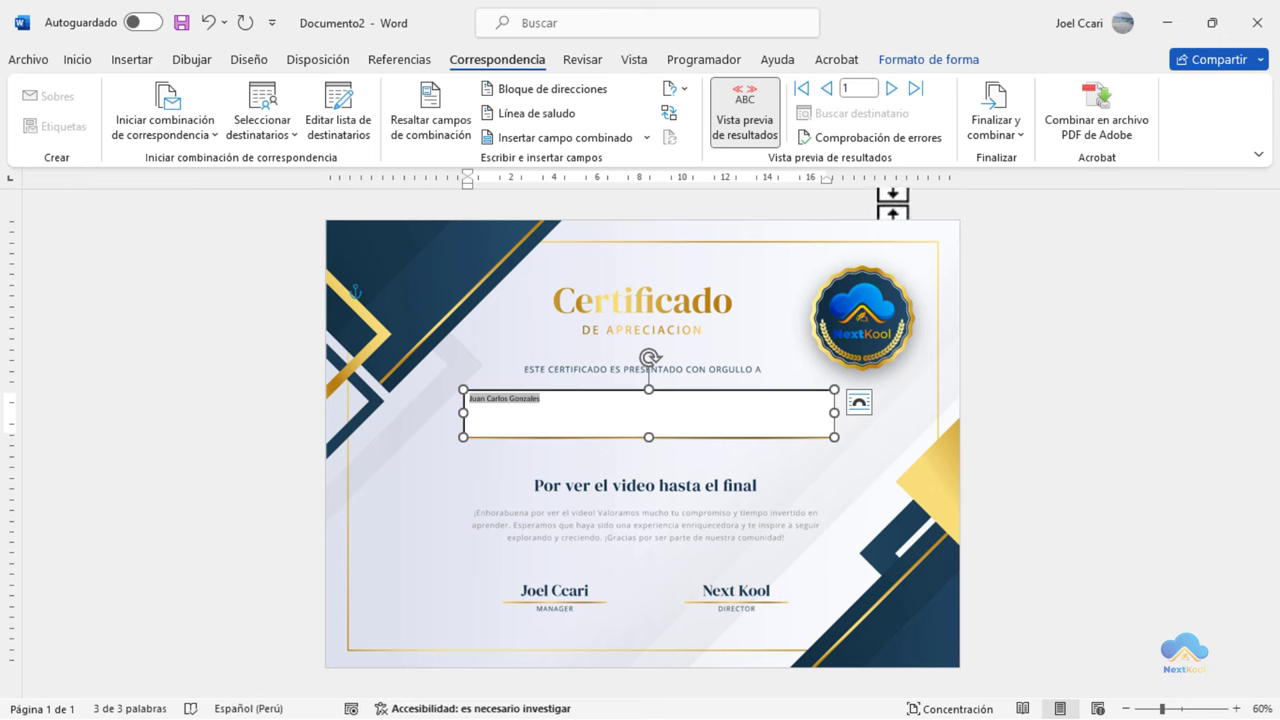
click(924, 64)
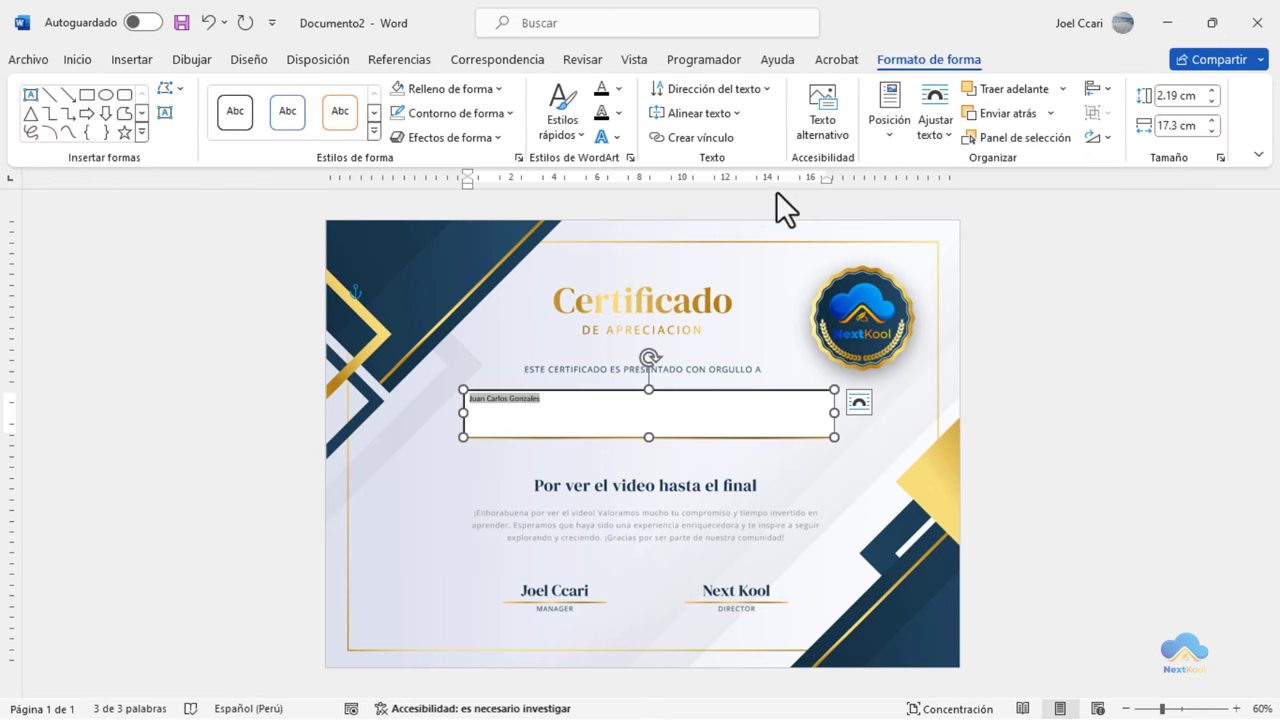
Centre the previewed student name vertically and horizontally in its certificate text box.
click(736, 120)
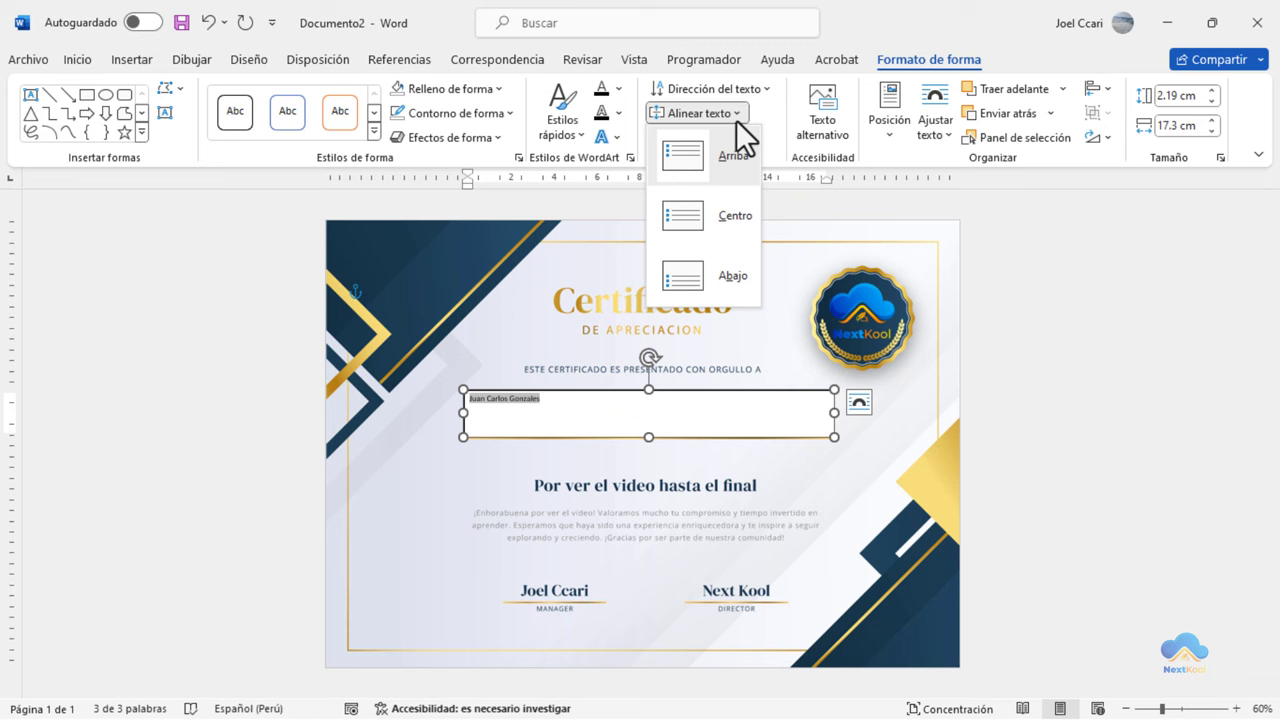
click(695, 213)
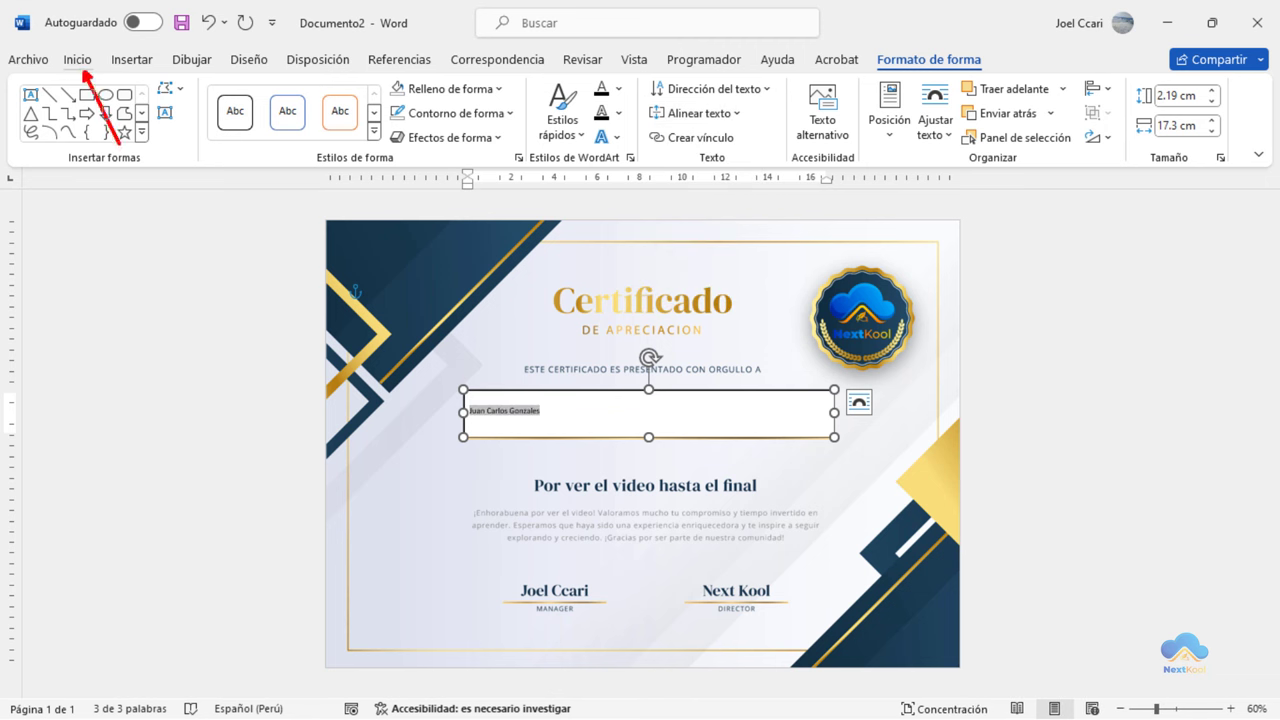
click(79, 58)
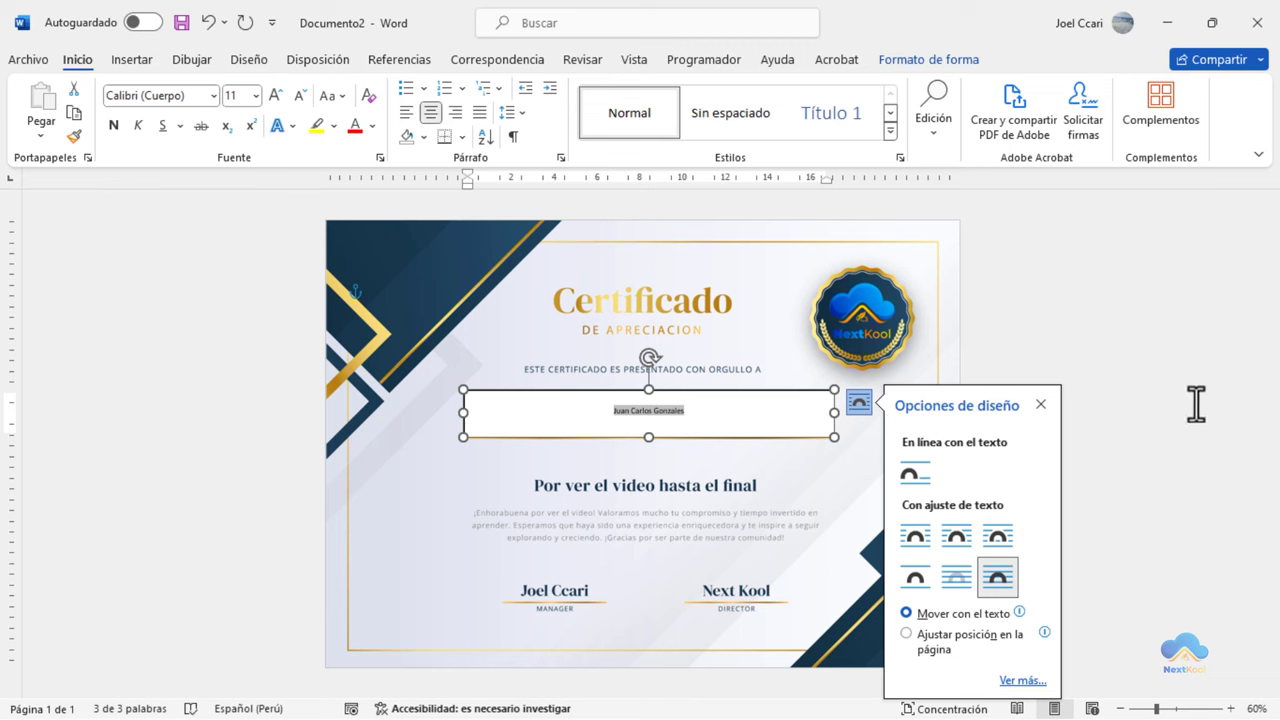
click(1042, 405)
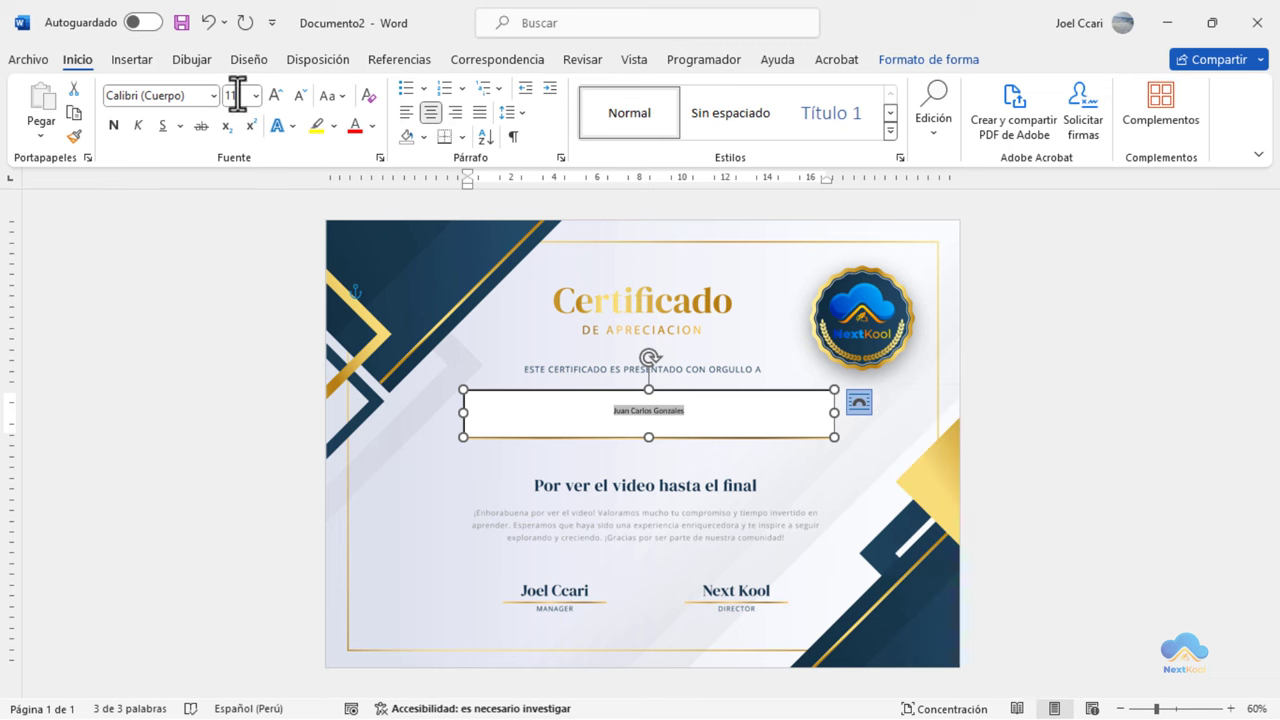
click(190, 97)
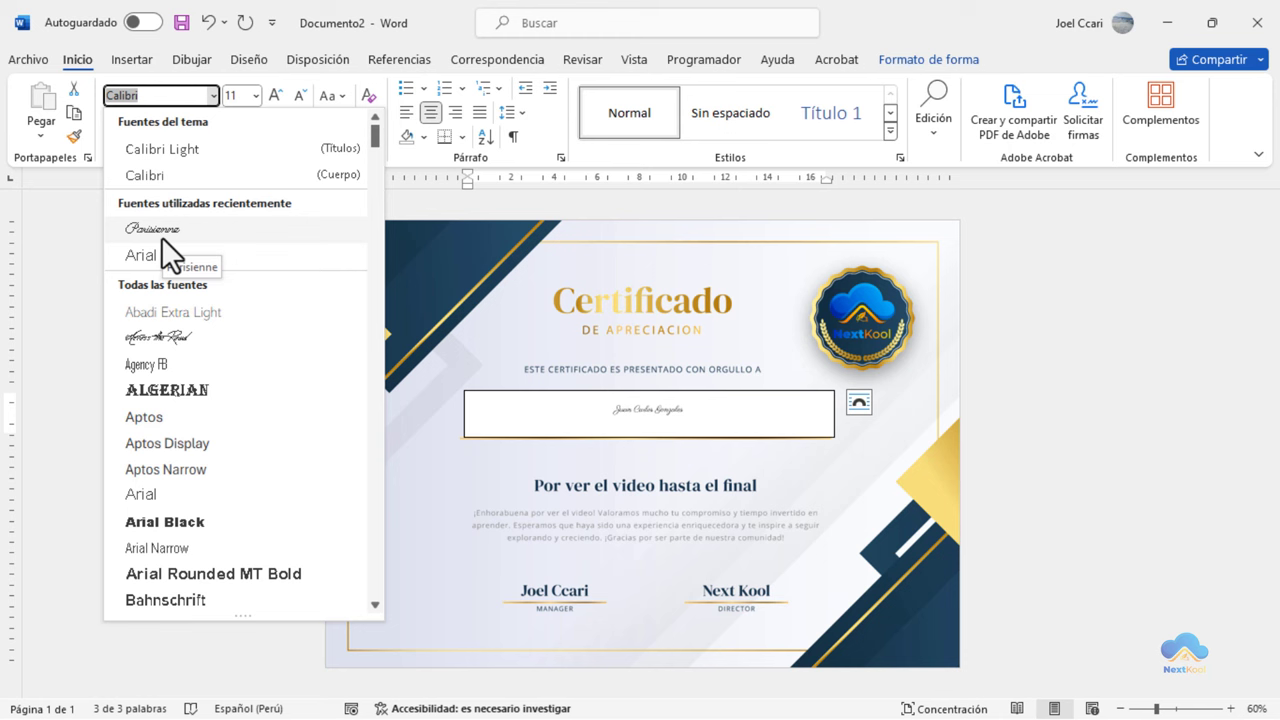
Format the student name in Parisienne script at font size 55.
click(161, 236)
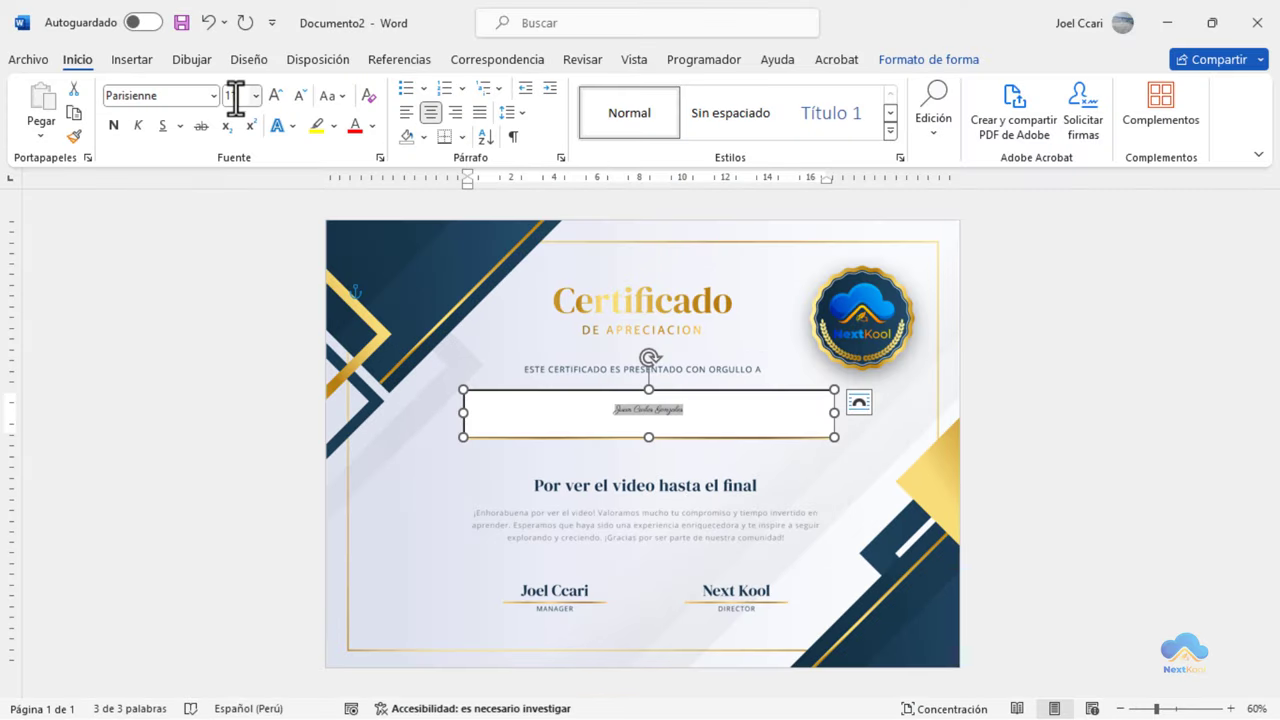
click(237, 96)
text(55)
key(Return)
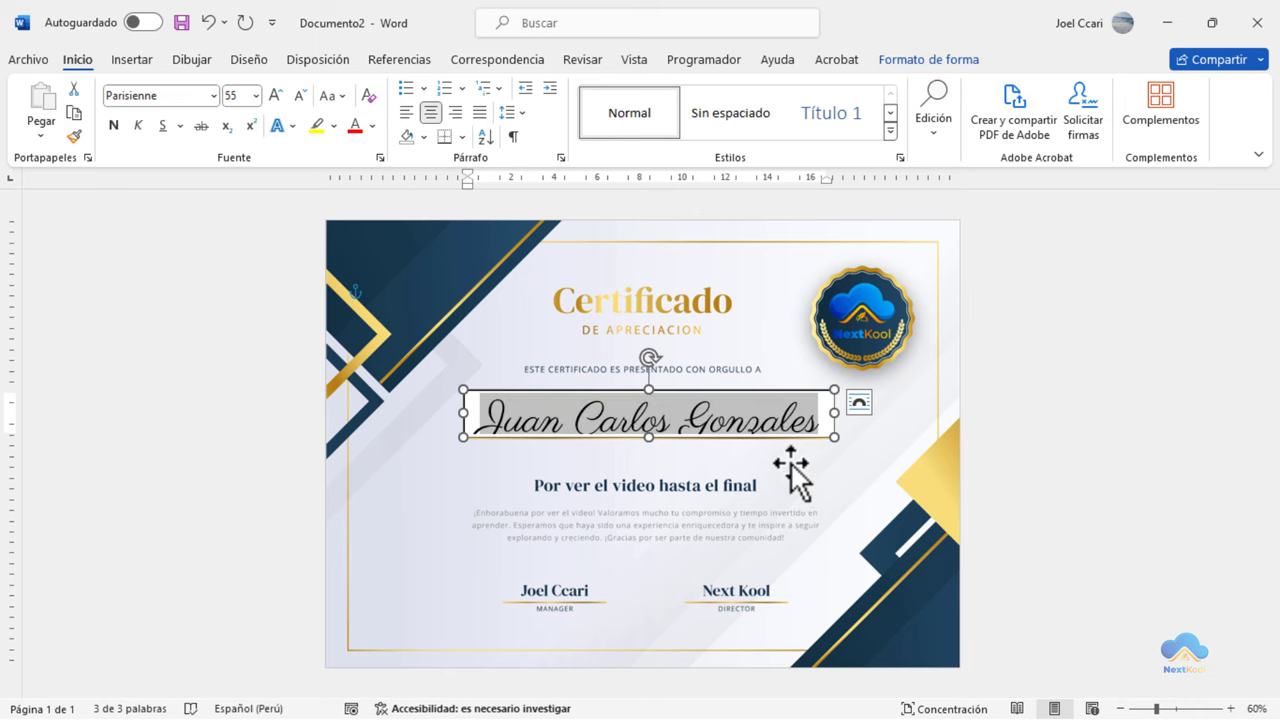
Stretch the name text box taller by dragging its bottom edge downward.
scroll(574, 464, up, 1)
scroll(572, 465, up, 1)
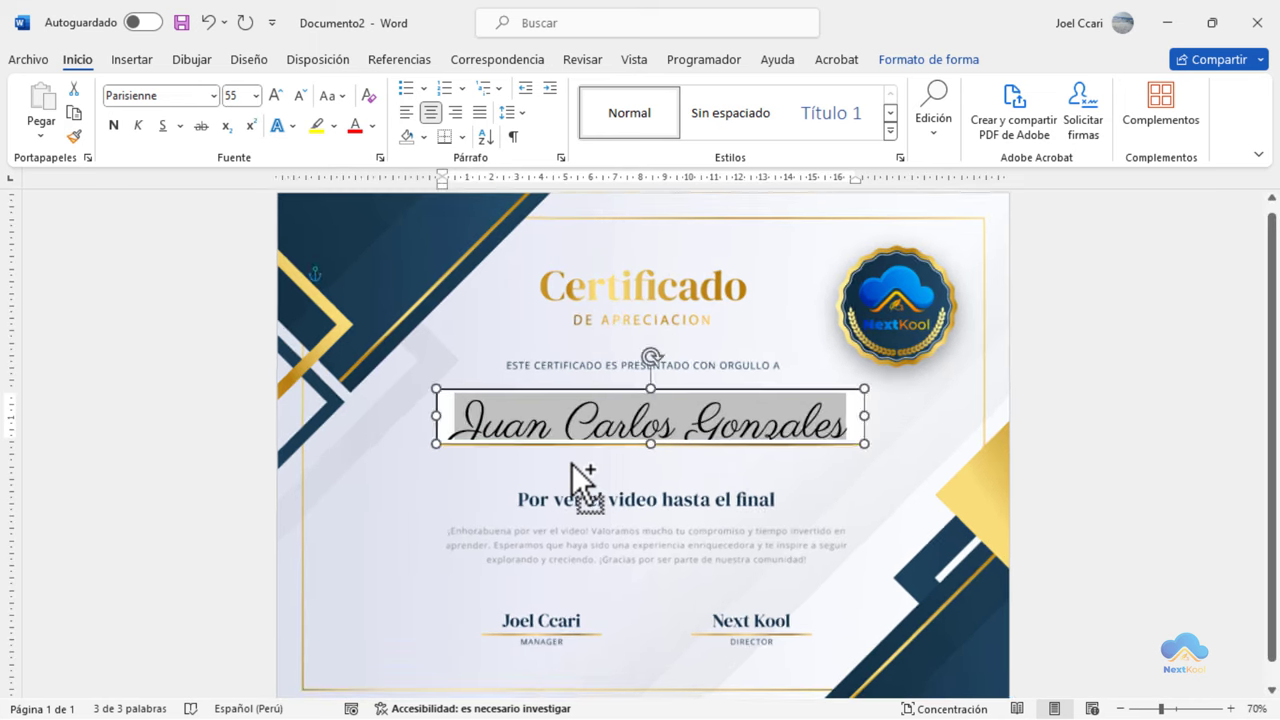
scroll(572, 465, up, 1)
scroll(572, 465, up, 2)
scroll(575, 470, up, 2)
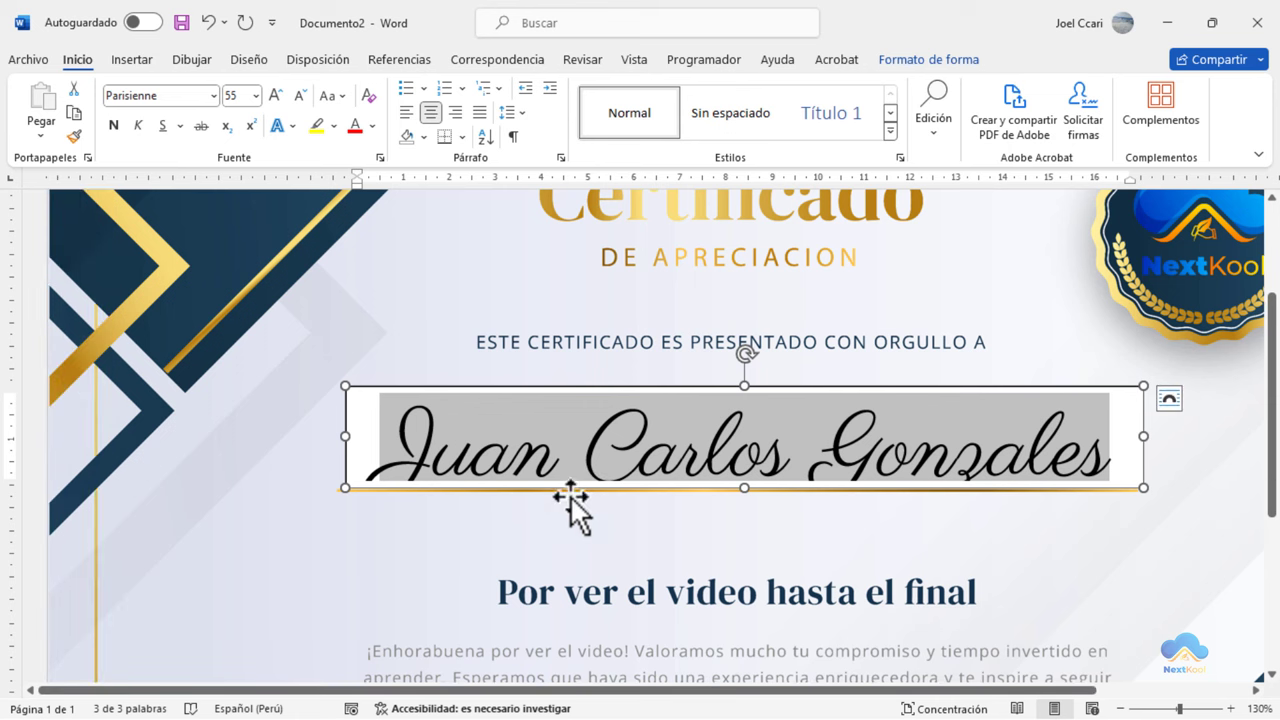
click(664, 548)
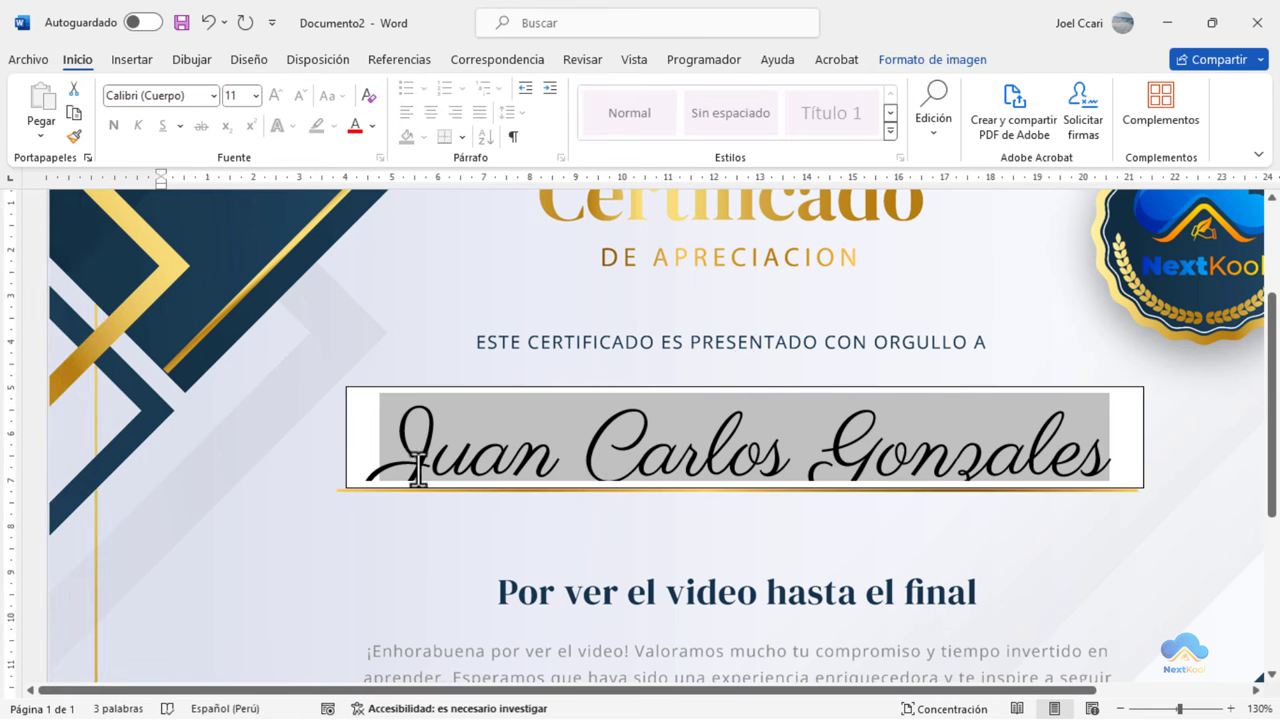
click(738, 449)
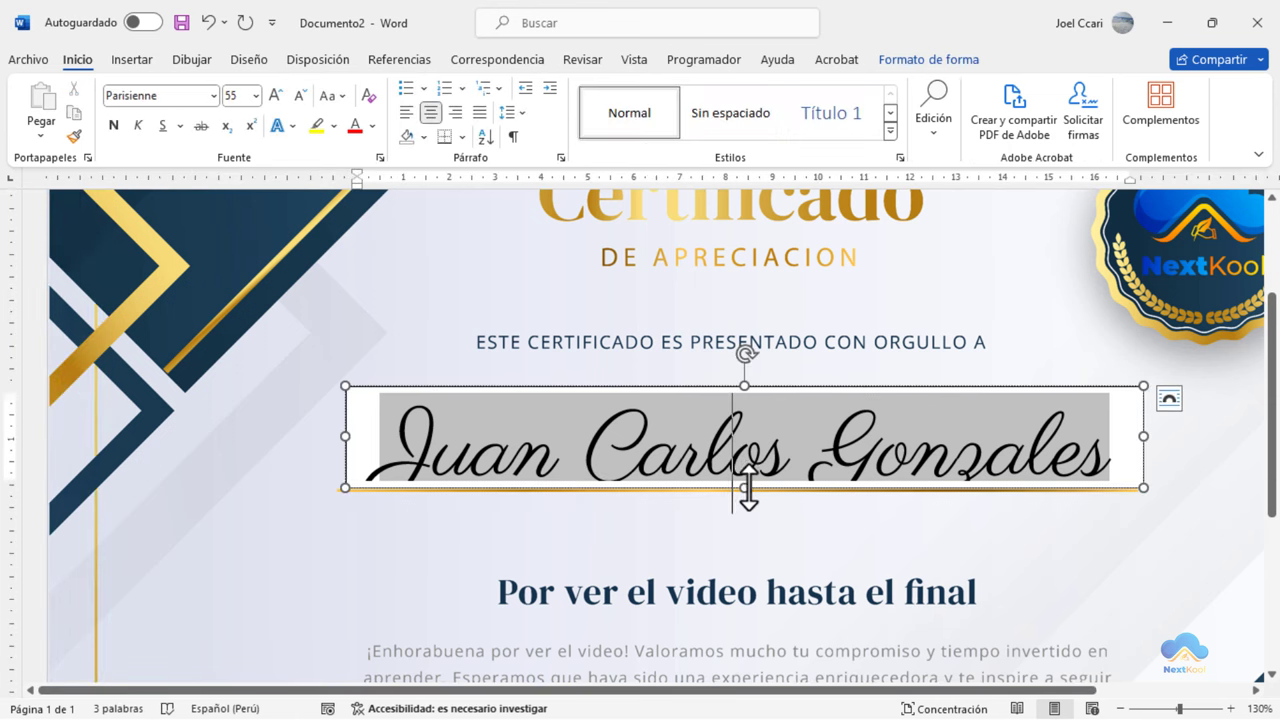
drag(746, 487, 741, 531)
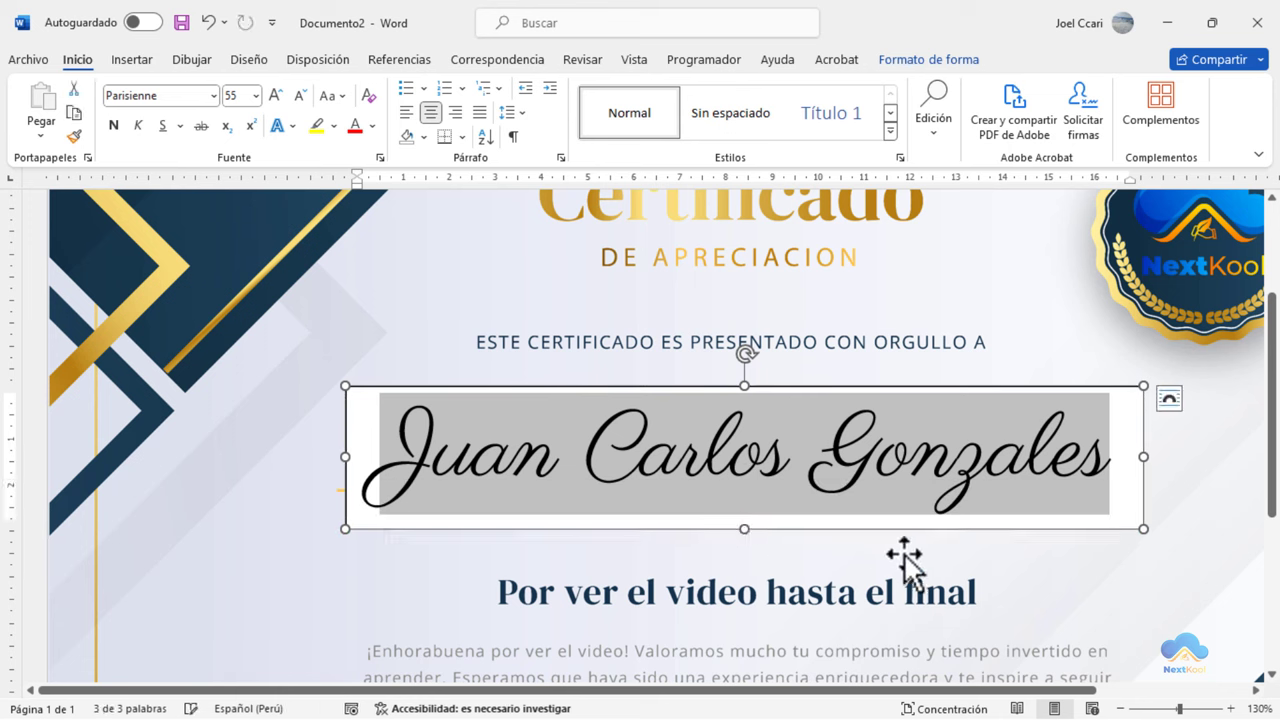
click(803, 556)
Give the name text box no fill (Sin relleno) and no outline (Sin contorno).
scroll(594, 523, down, 7)
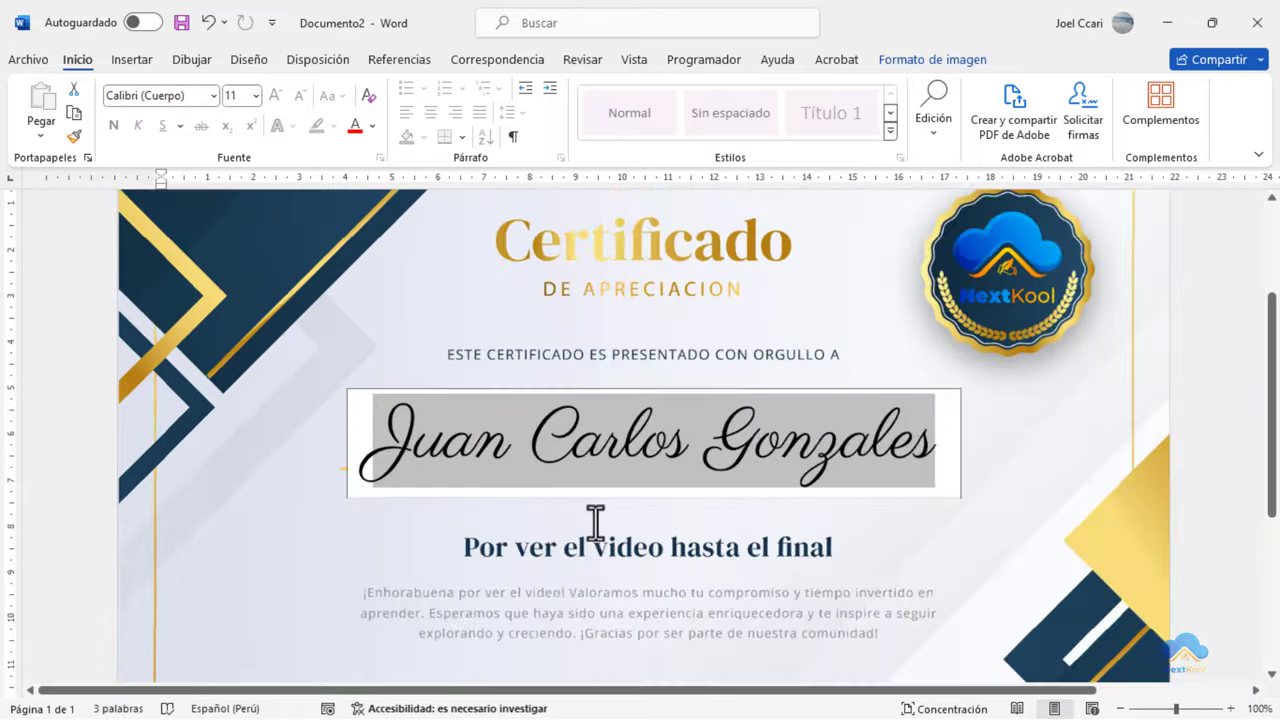
triple_click(727, 395)
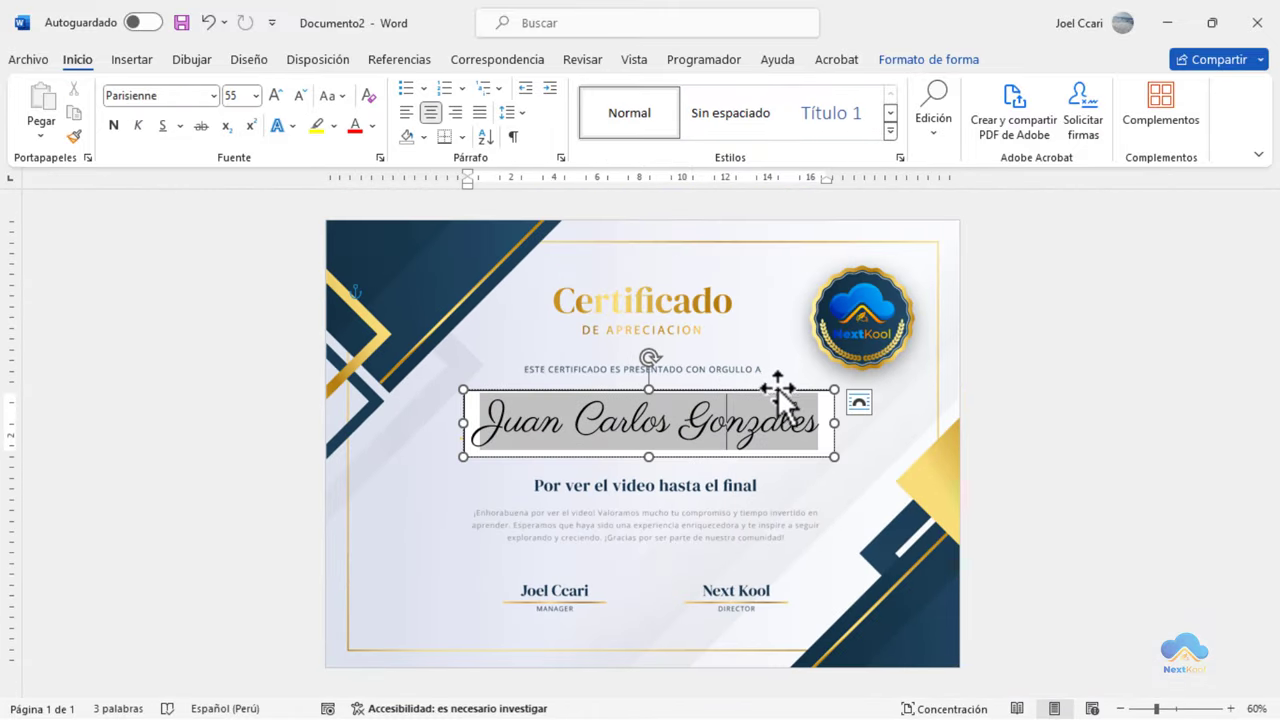
click(910, 59)
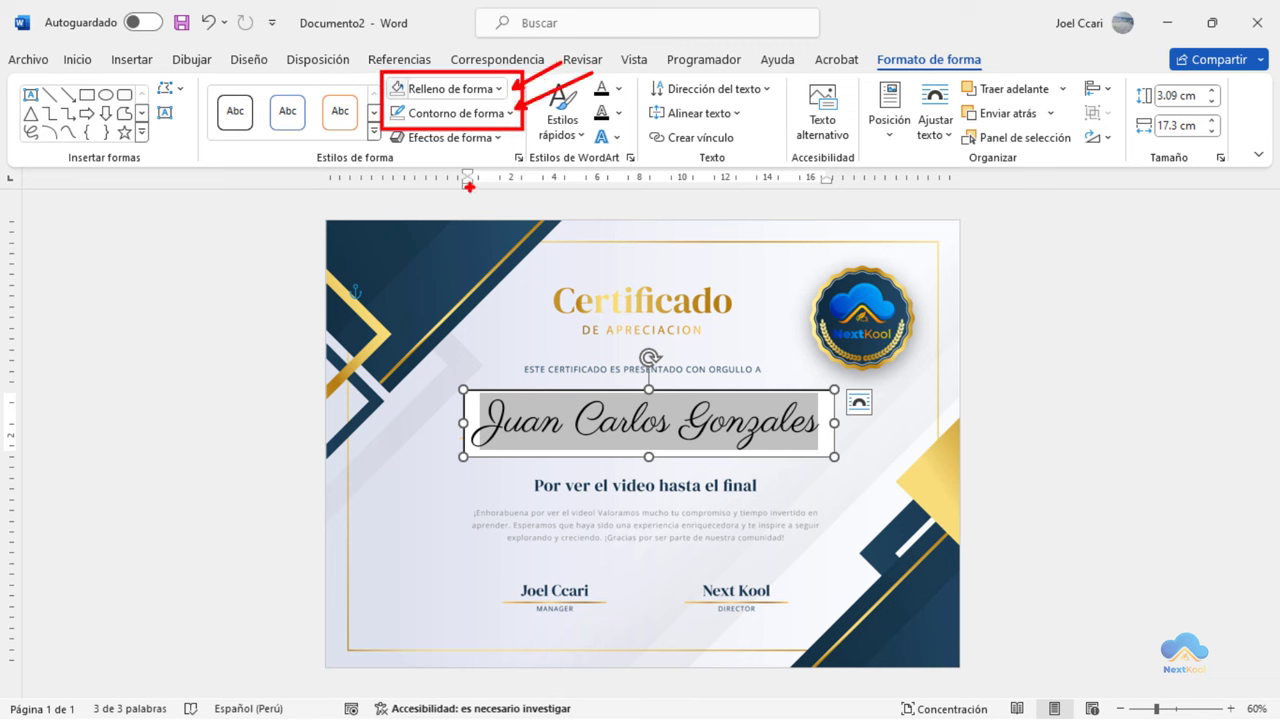
click(465, 88)
click(471, 334)
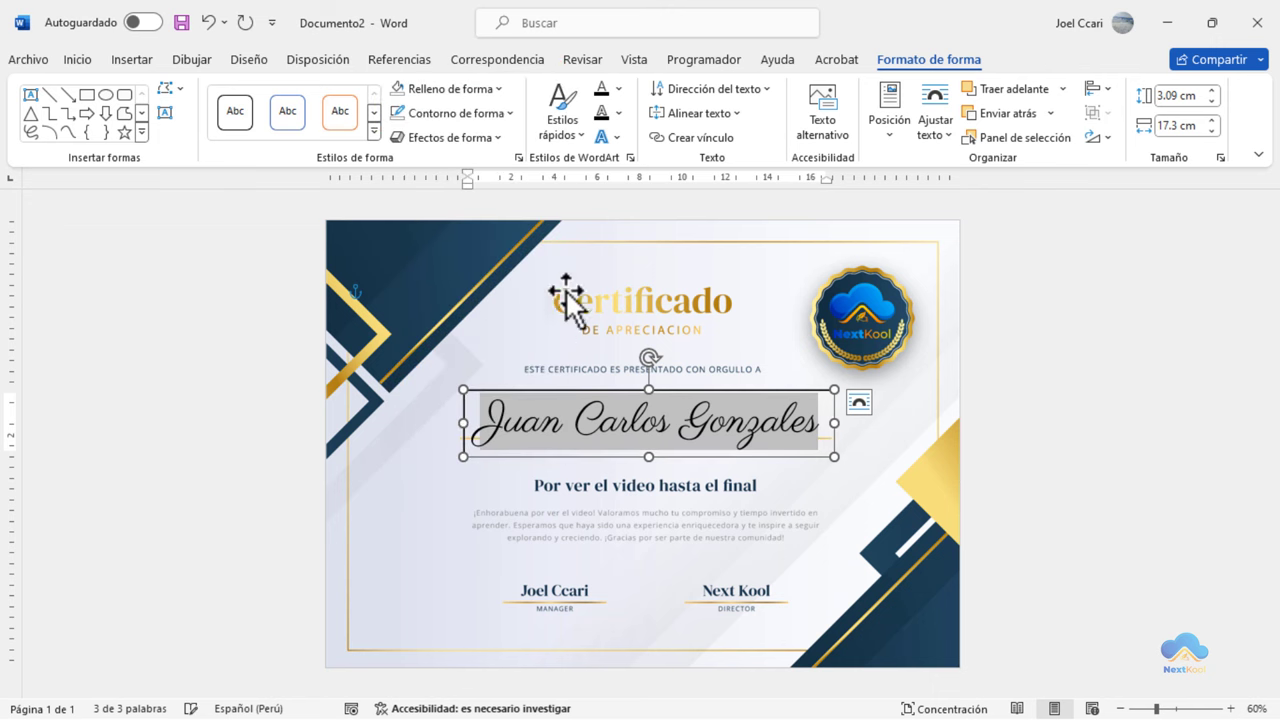
click(504, 115)
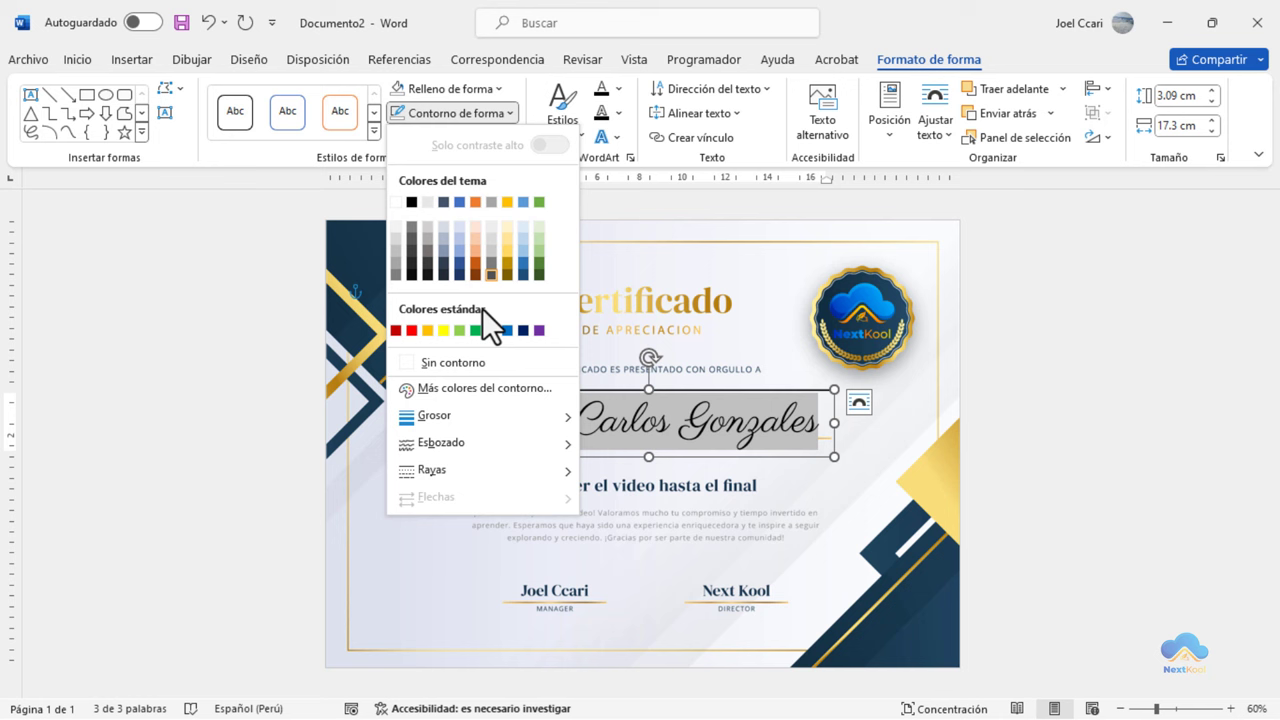
click(475, 366)
triple_click(475, 366)
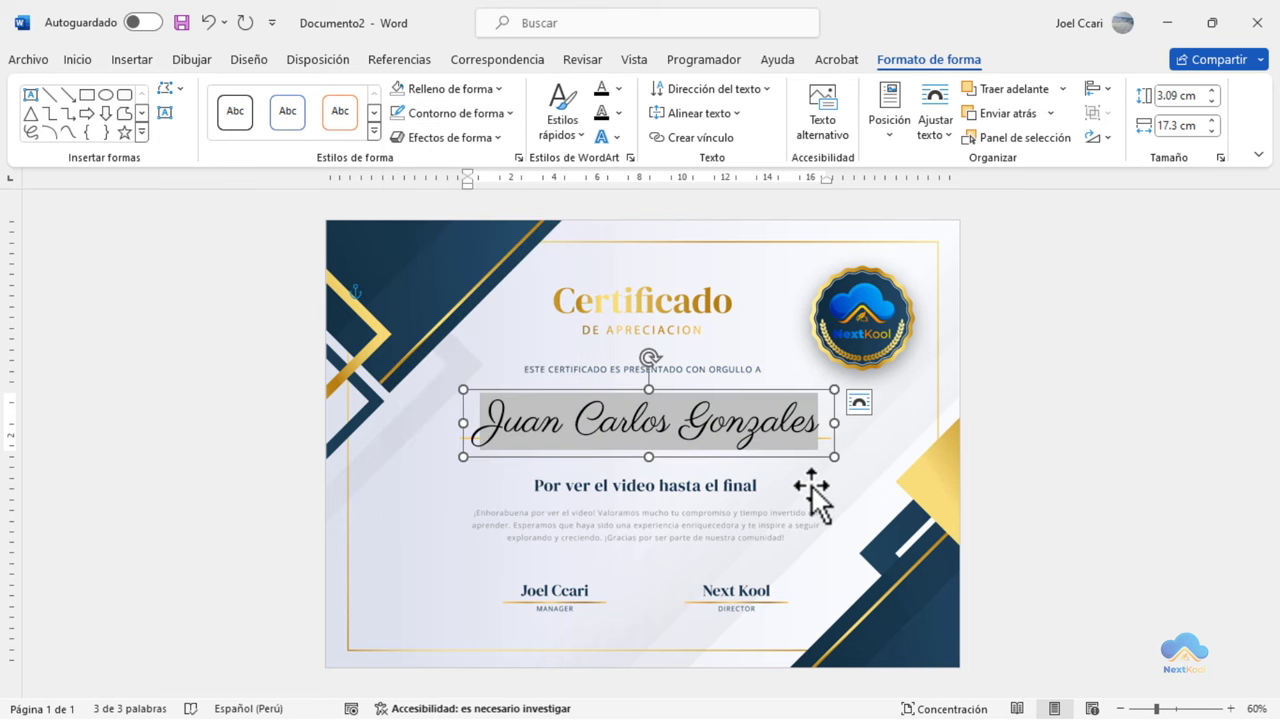
click(643, 432)
click(708, 390)
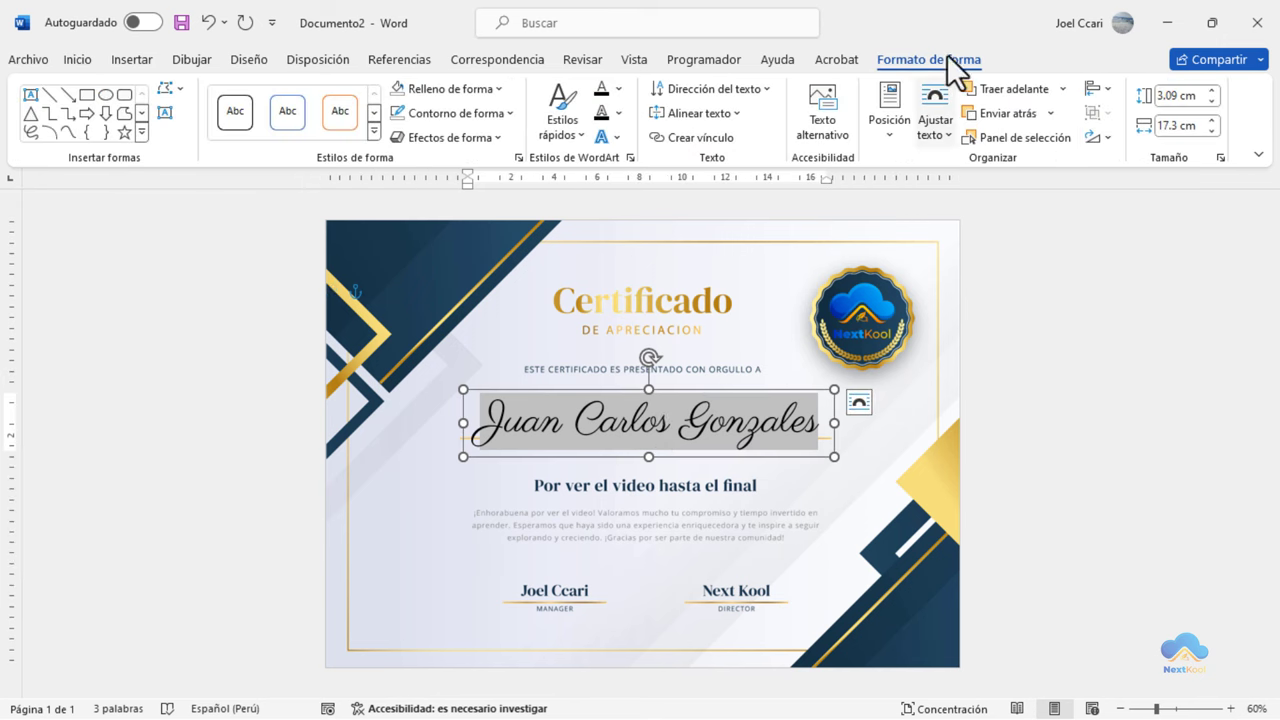
Toggle Vista previa de resultados off and back on, then reselect the name box.
click(500, 63)
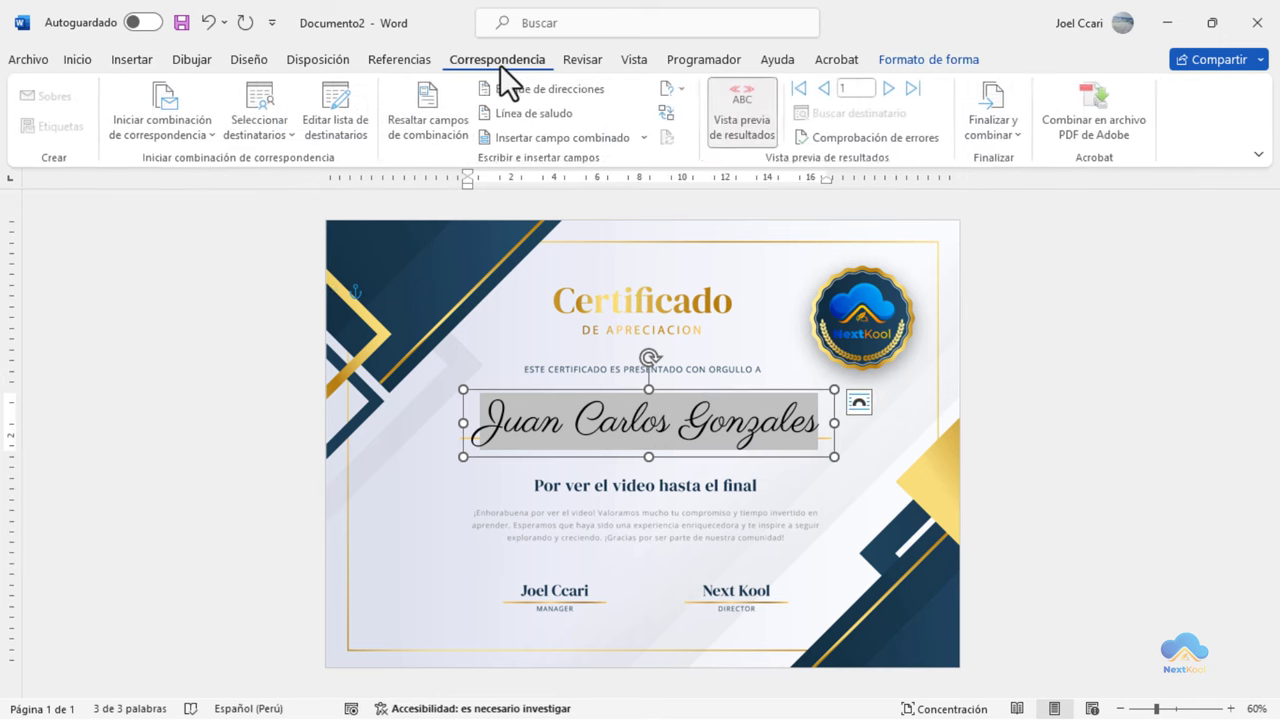
click(752, 125)
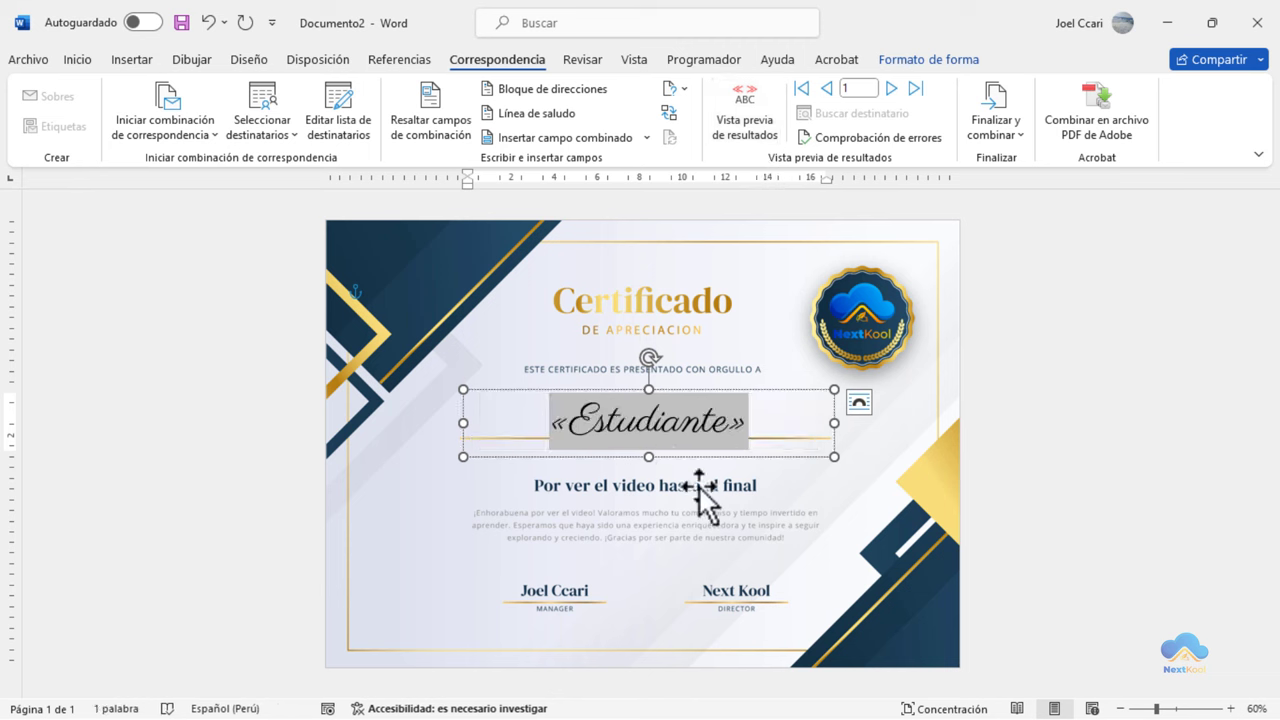
click(700, 517)
click(741, 450)
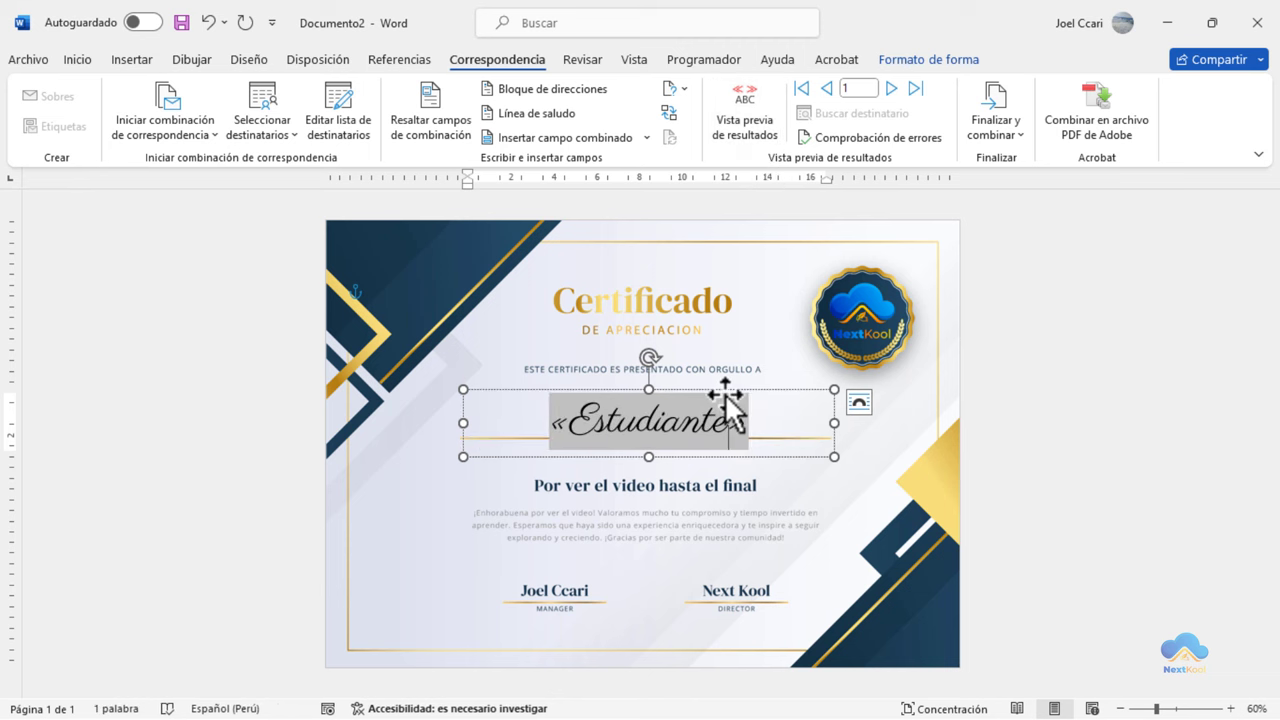
click(757, 112)
click(797, 503)
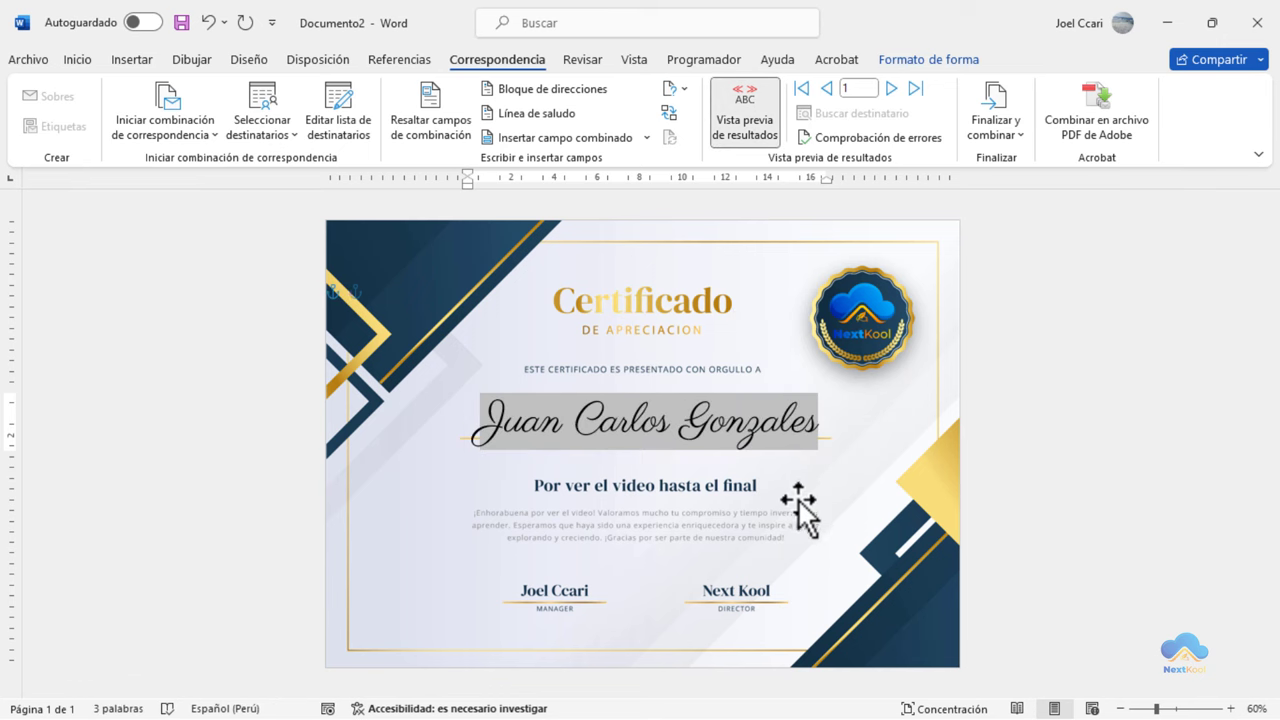
click(803, 448)
click(799, 460)
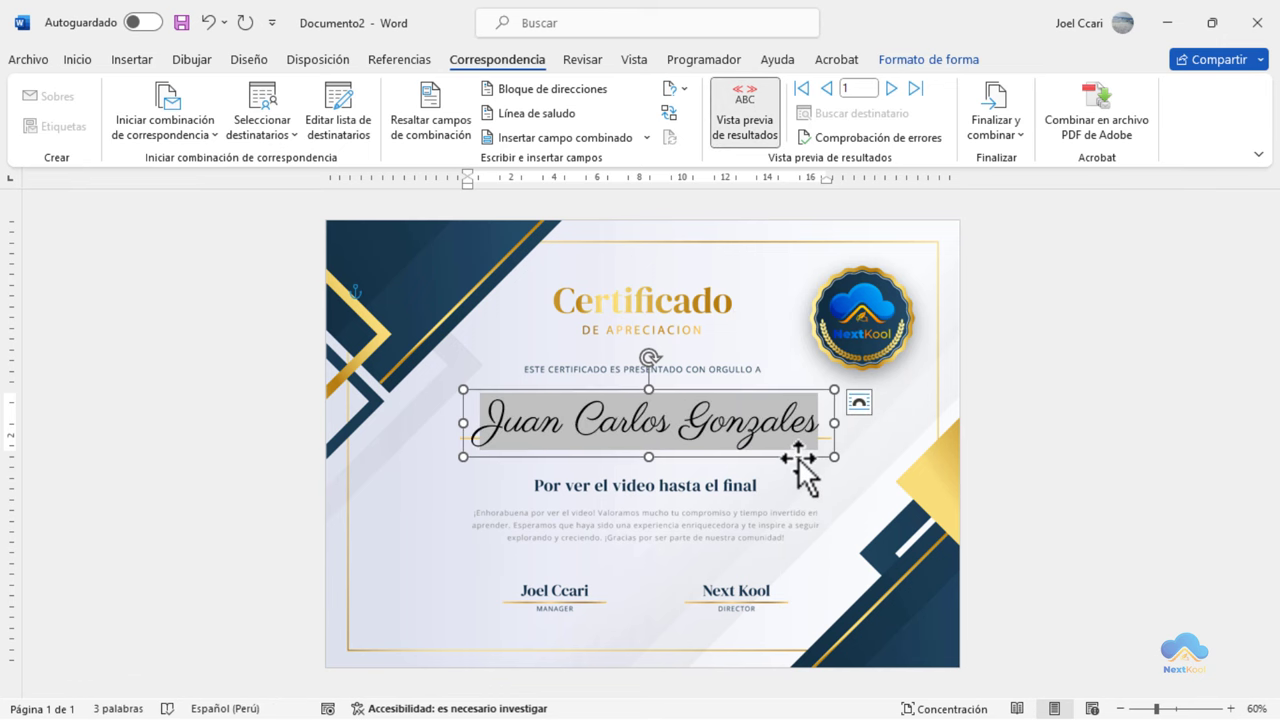
Nudge the name box slightly lower so it sits over the certificate's name line.
scroll(650, 475, up, 2)
scroll(650, 470, up, 2)
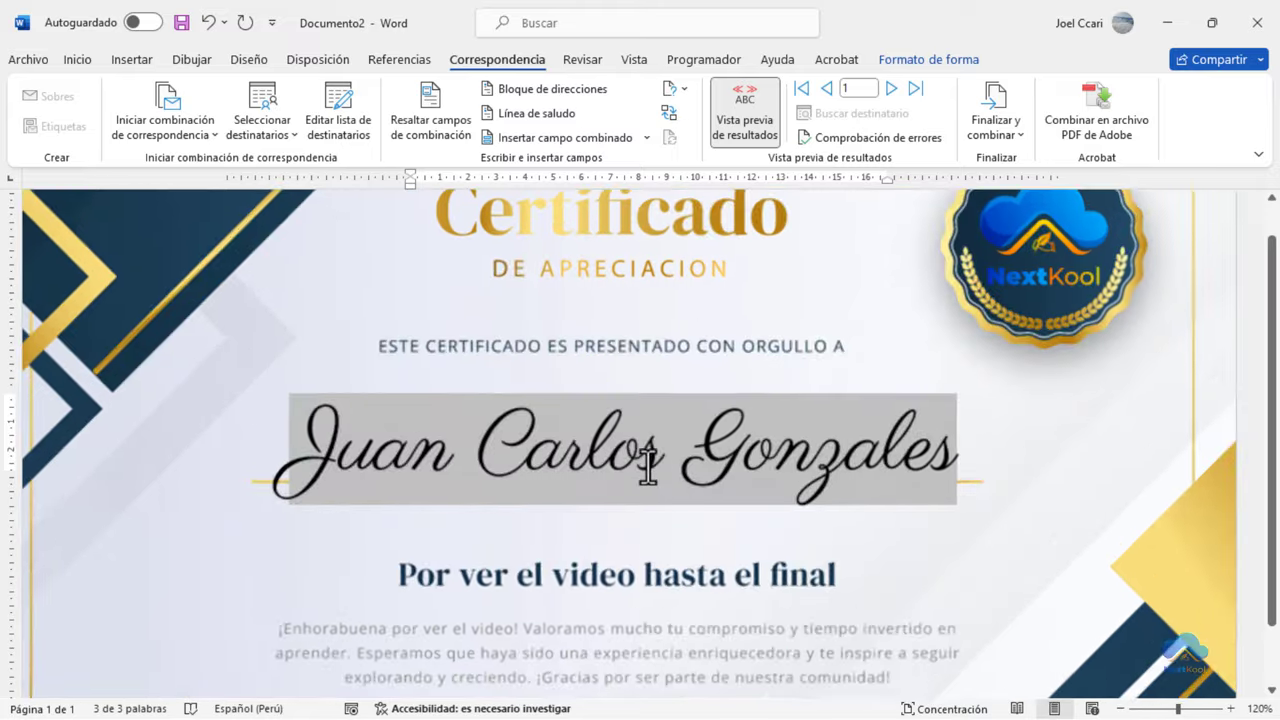
scroll(648, 467, up, 2)
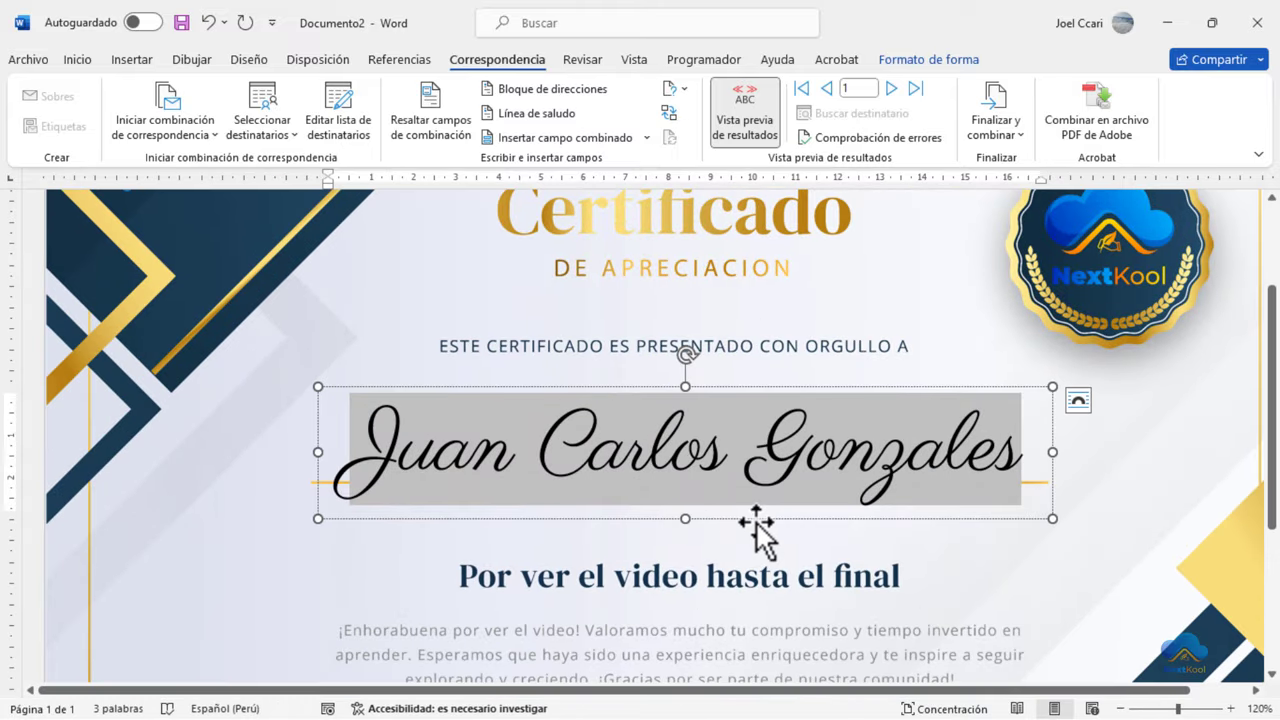
drag(756, 522, 756, 530)
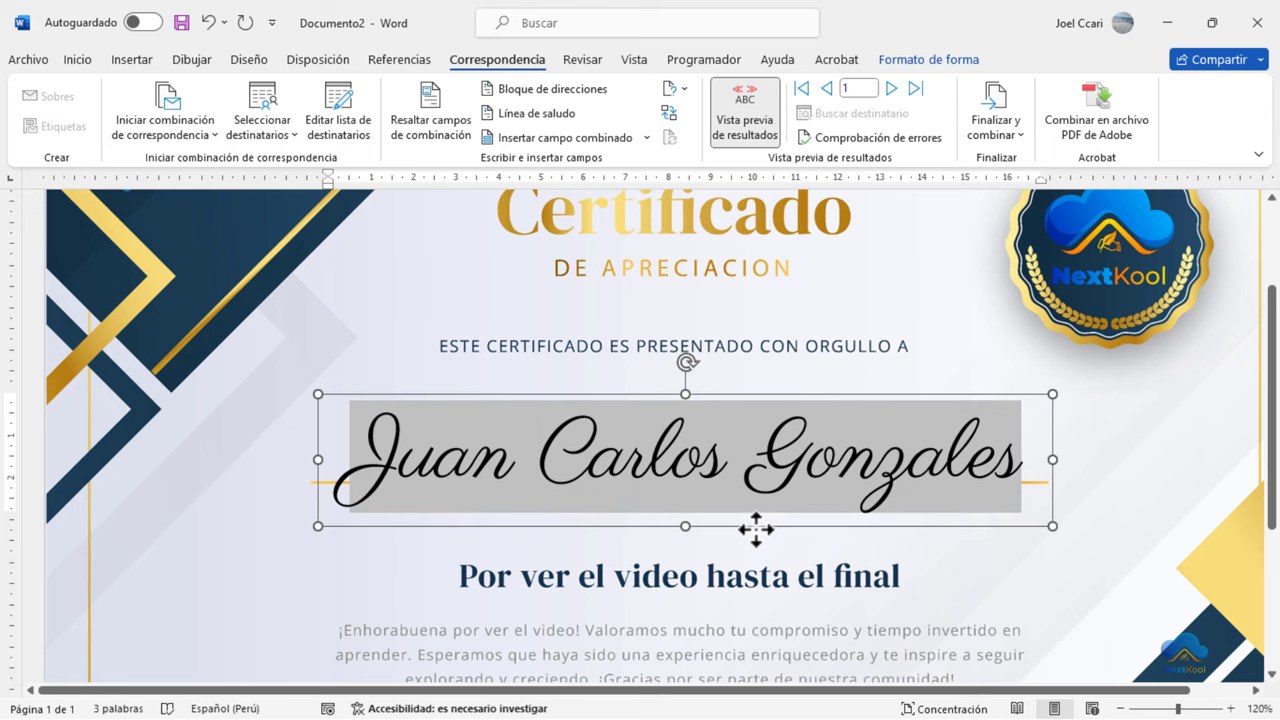
drag(756, 530, 755, 531)
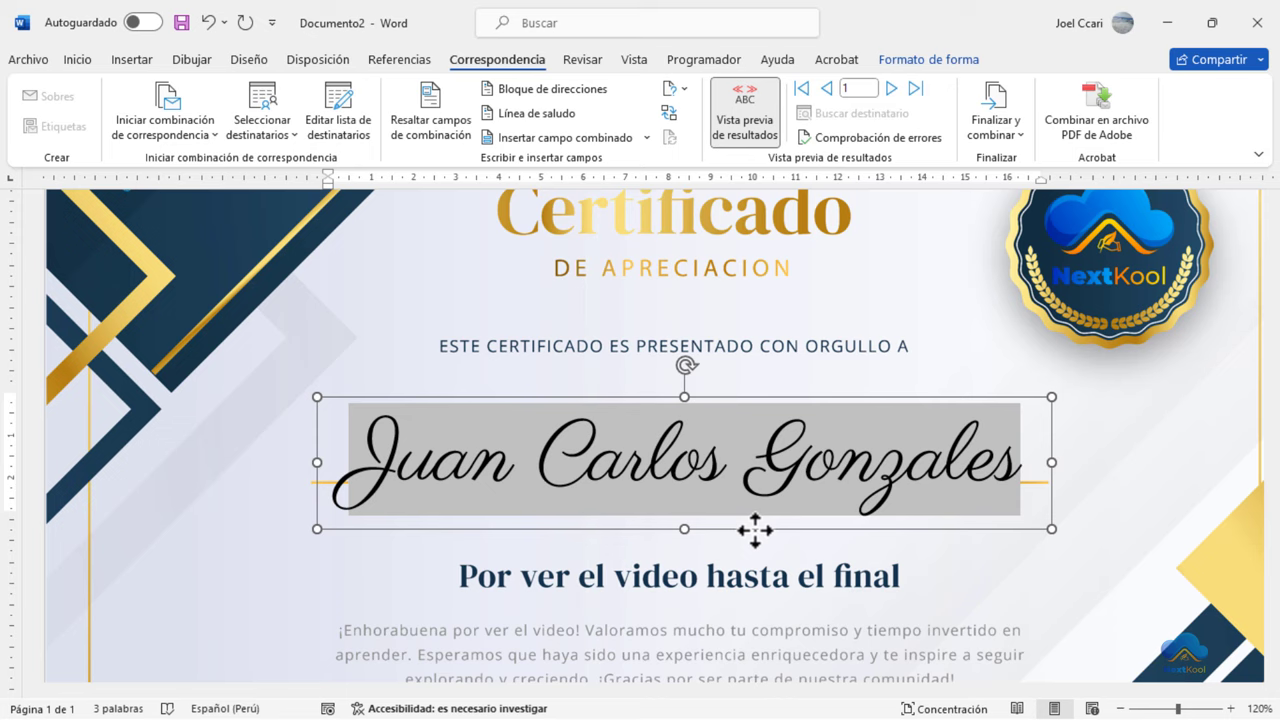
ctrl+scroll(755, 530, down, 7)
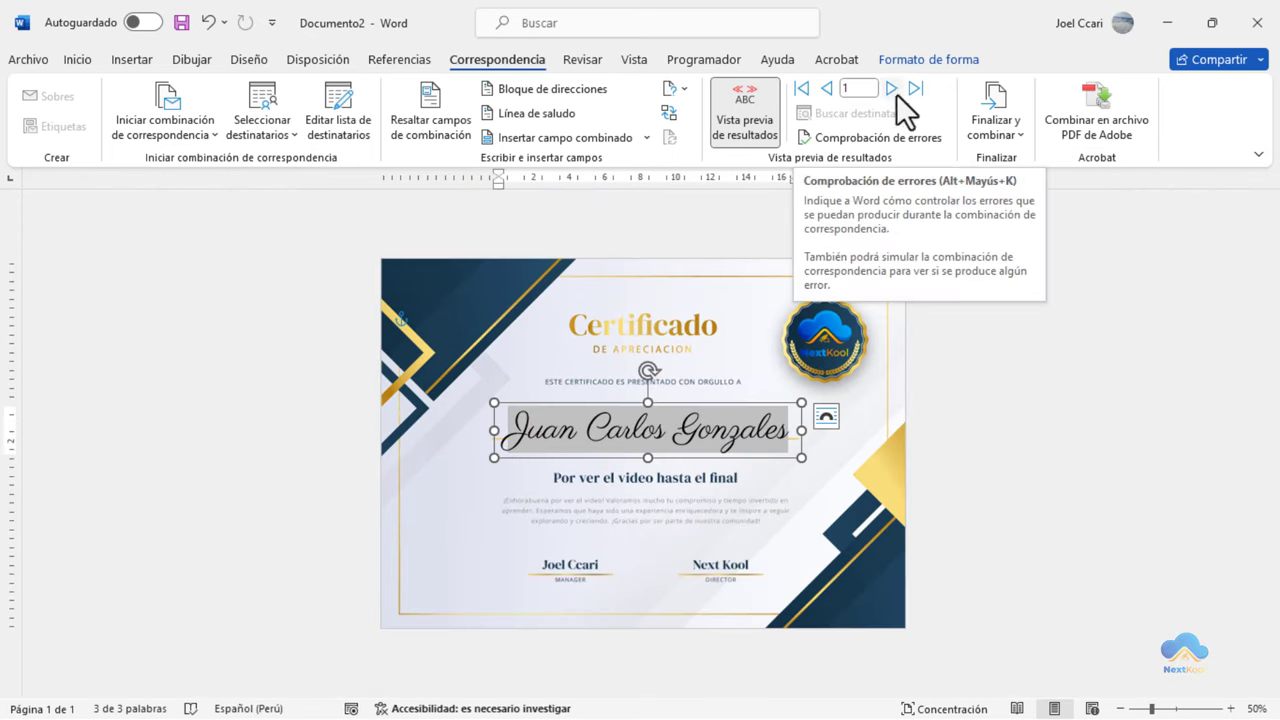
Step the merge preview forward one student at a time to the last record, 16.
key(ctrl+2)
drag(891, 90, 947, 309)
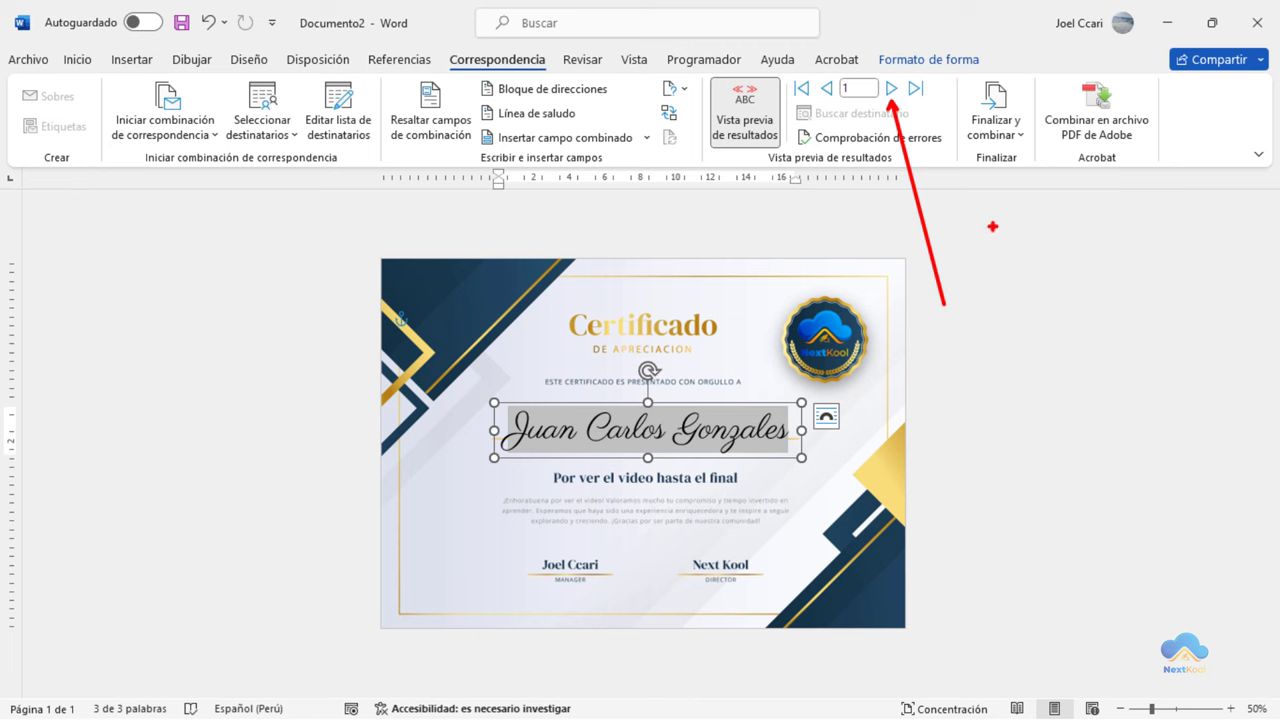
key(Escape)
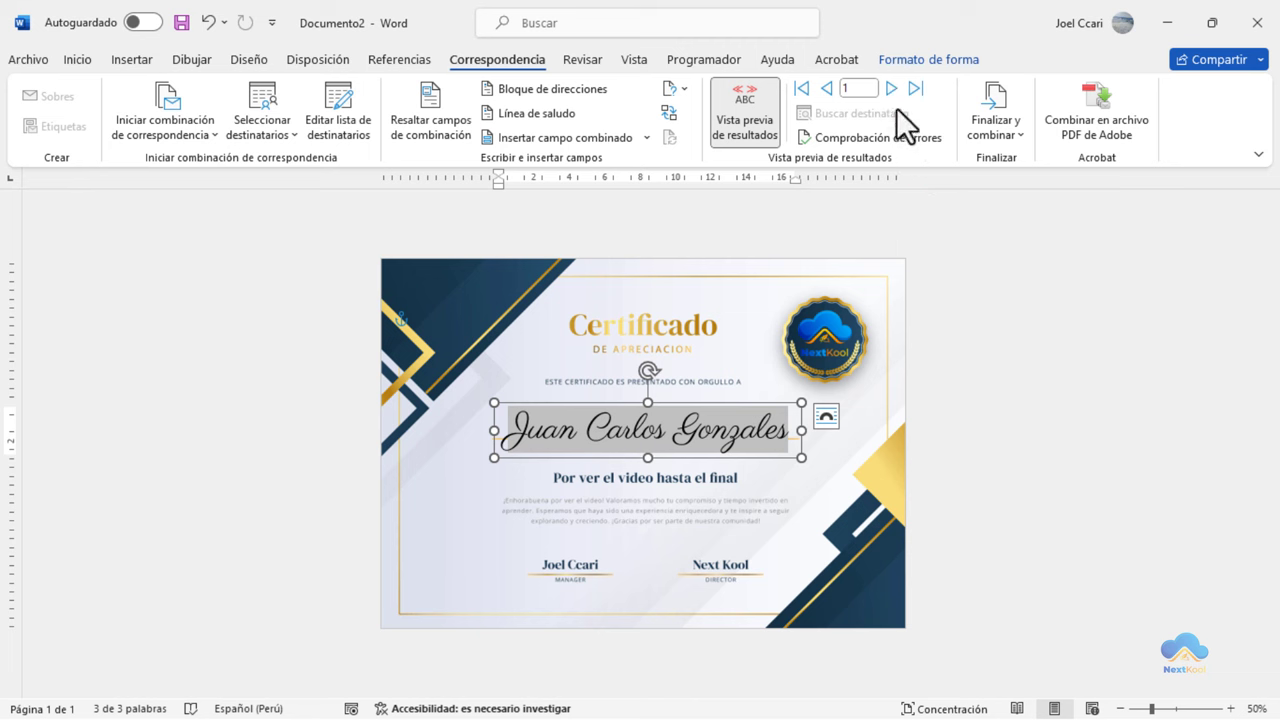
click(892, 89)
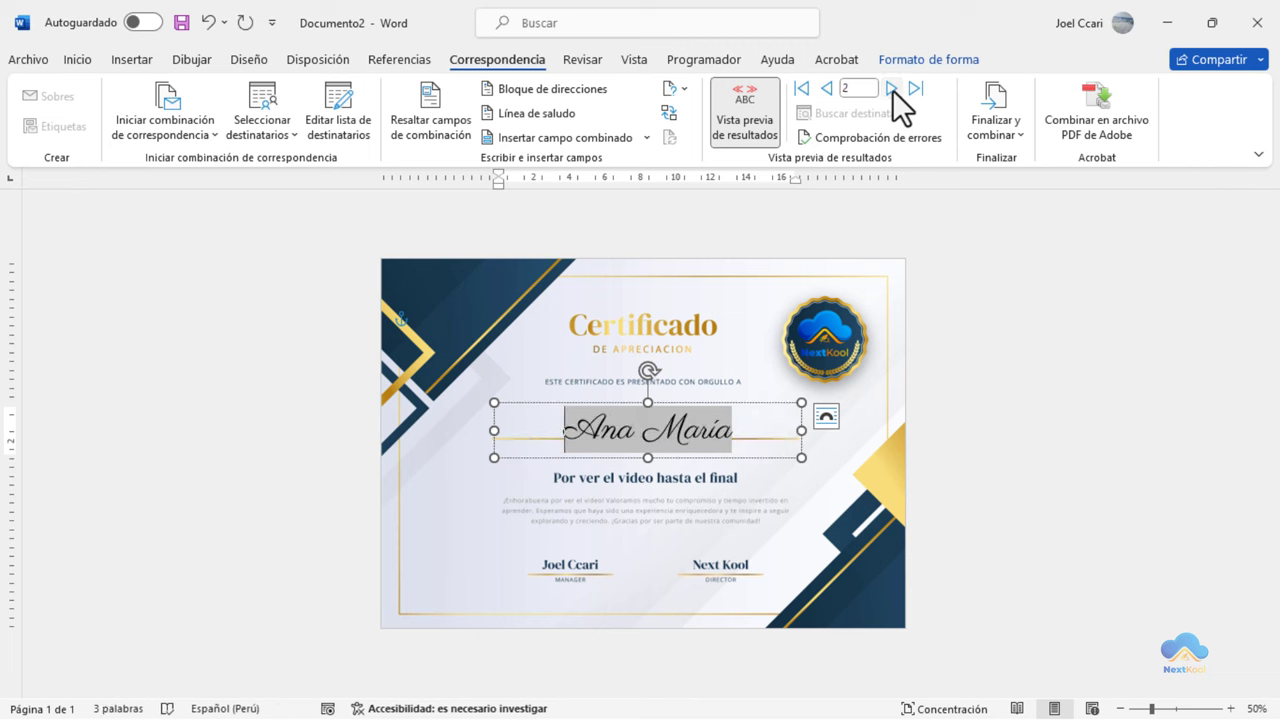
click(892, 89)
click(892, 89)
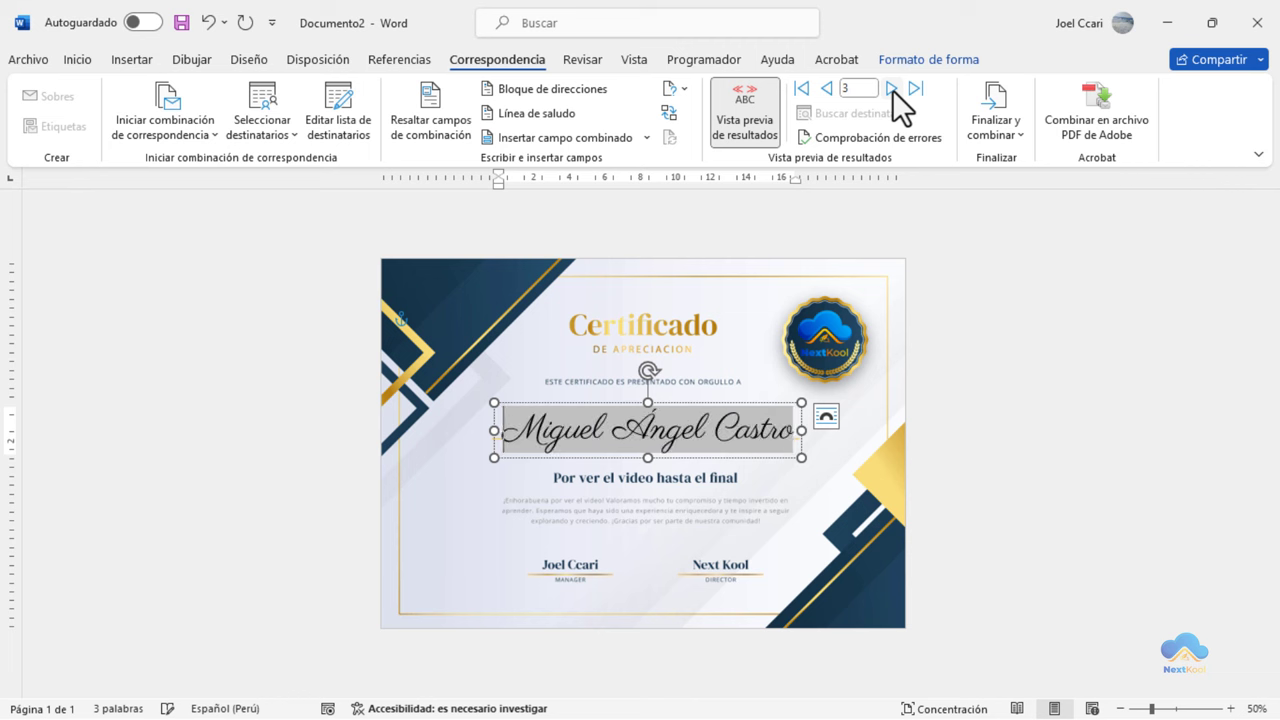
click(892, 89)
click(892, 89)
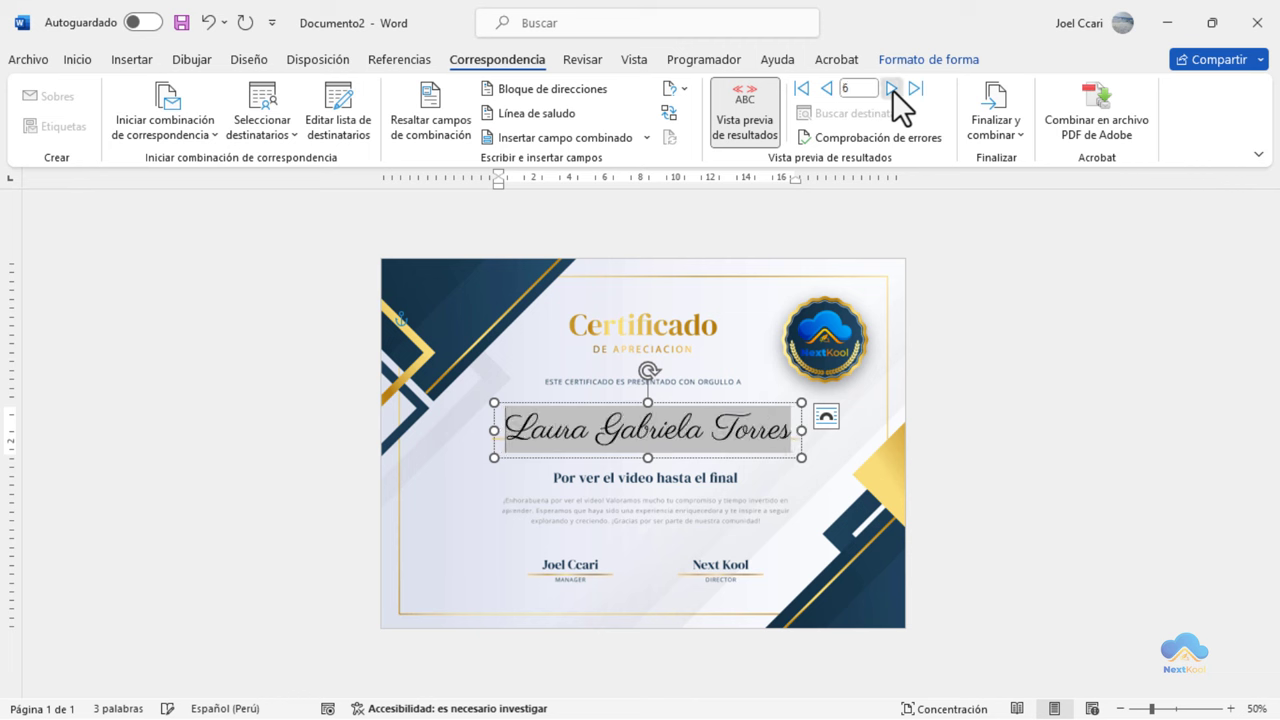
click(892, 89)
click(892, 89)
click(892, 89)
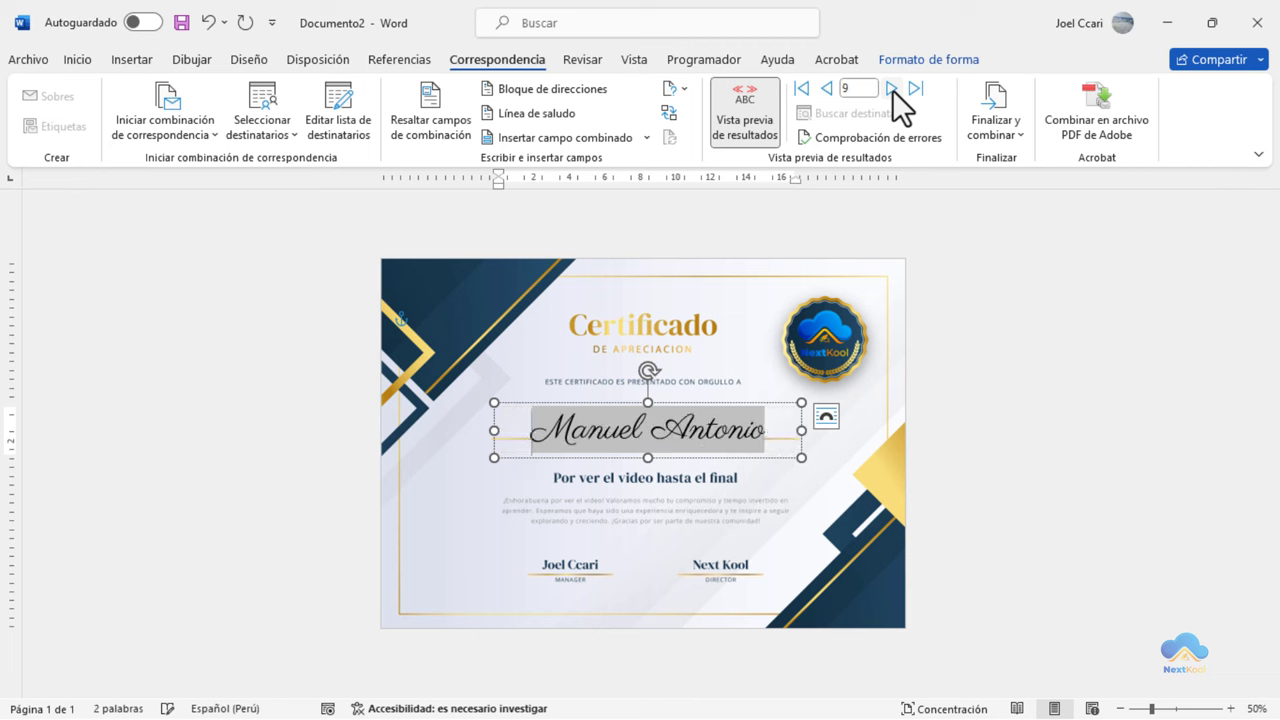
click(892, 89)
click(892, 89)
click(892, 89)
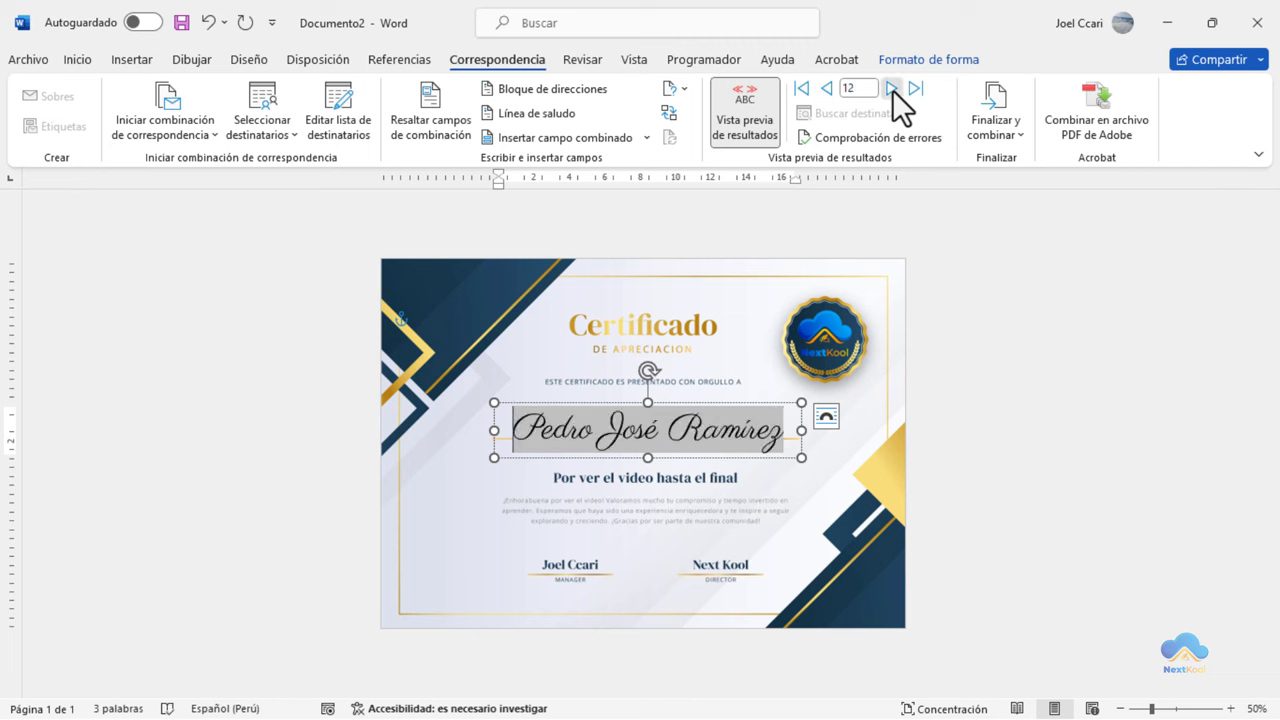
click(892, 89)
click(892, 89)
click(892, 89)
click(892, 89)
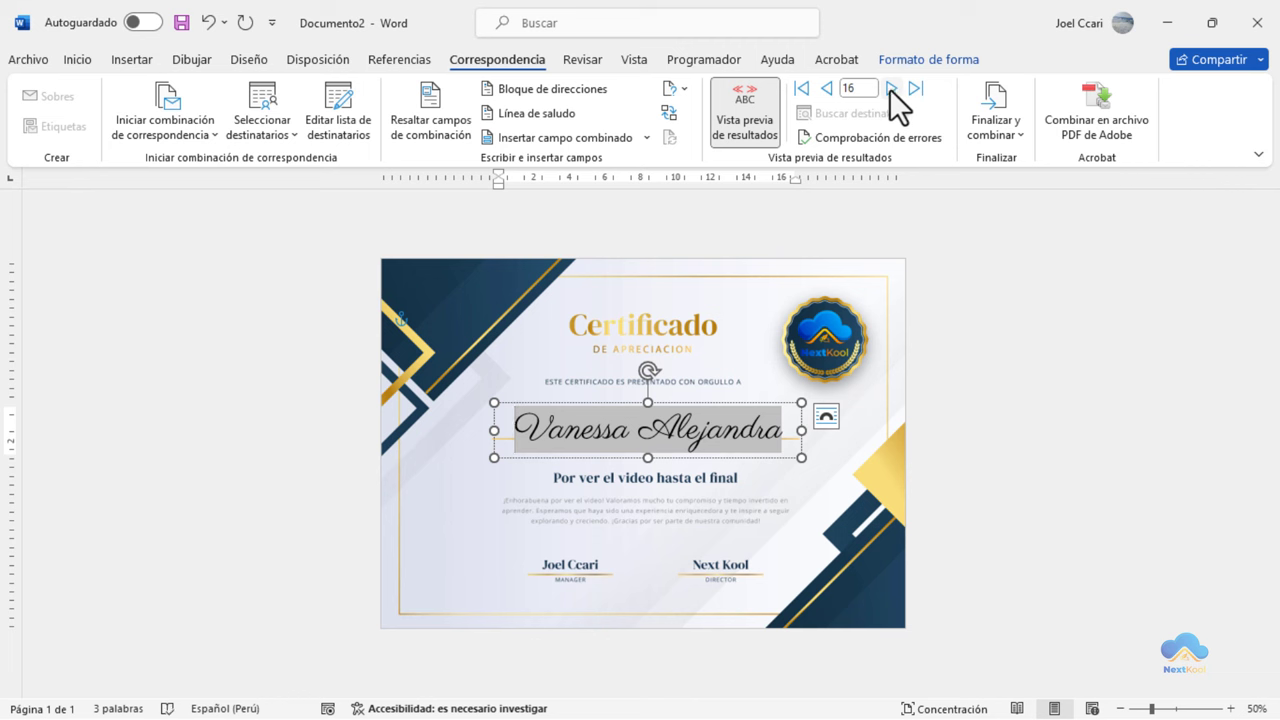
Return the preview to record 1, then turn preview off so «Estudiante» shows.
click(801, 89)
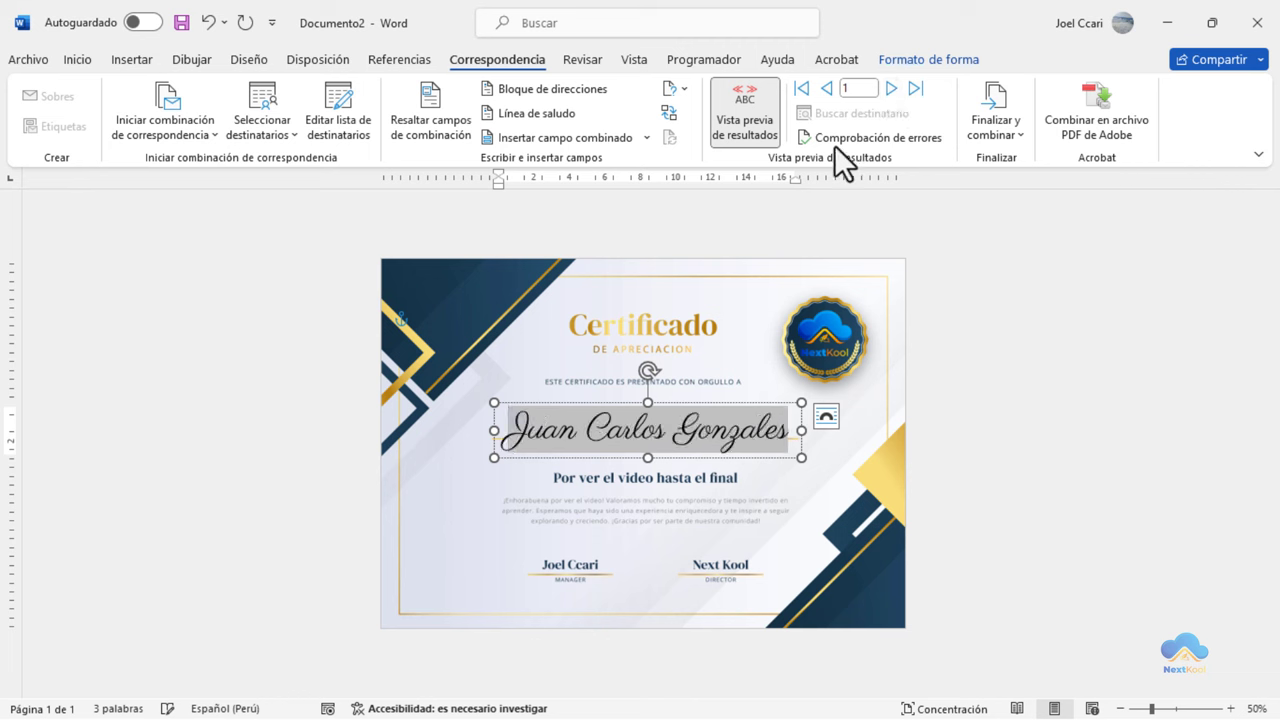
click(781, 520)
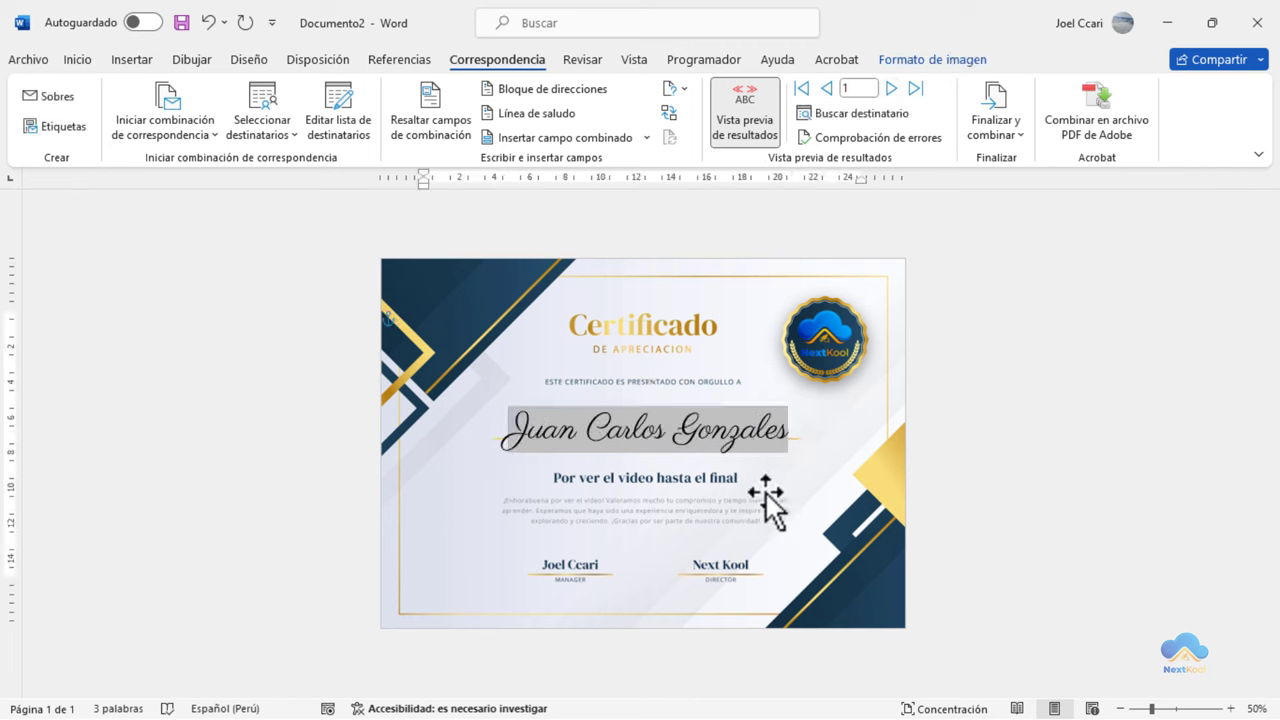
click(757, 447)
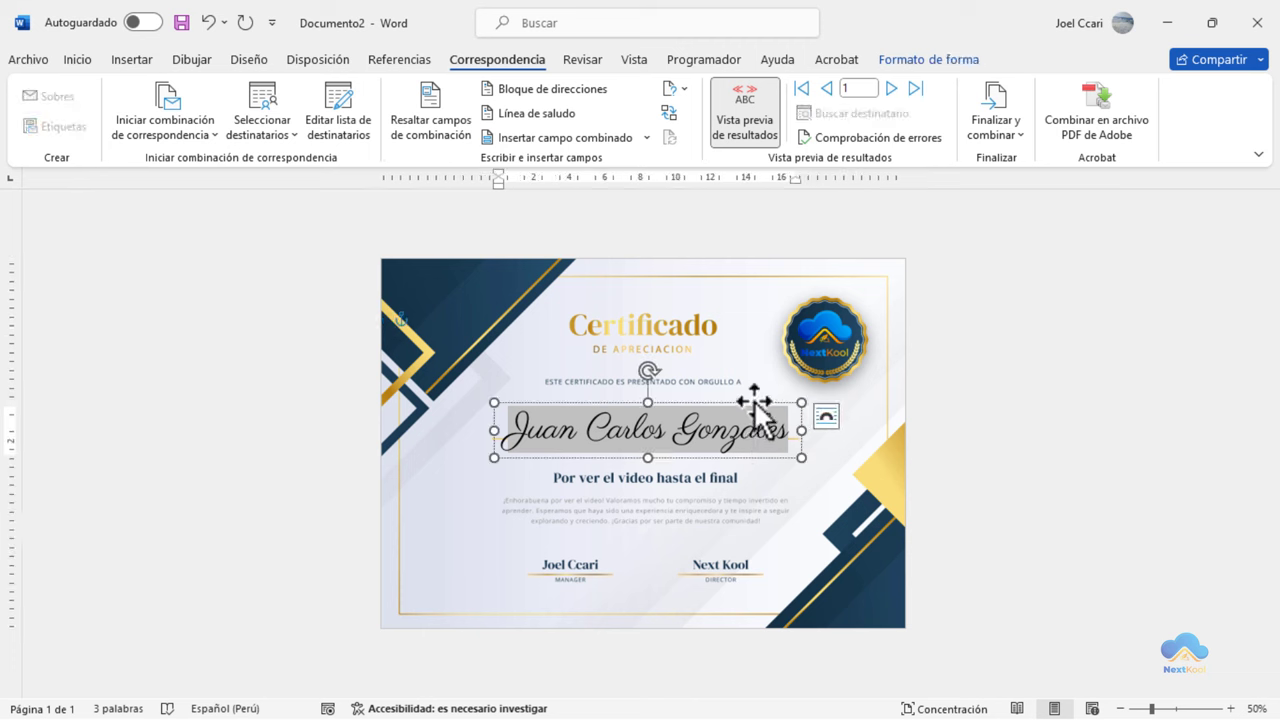
click(746, 115)
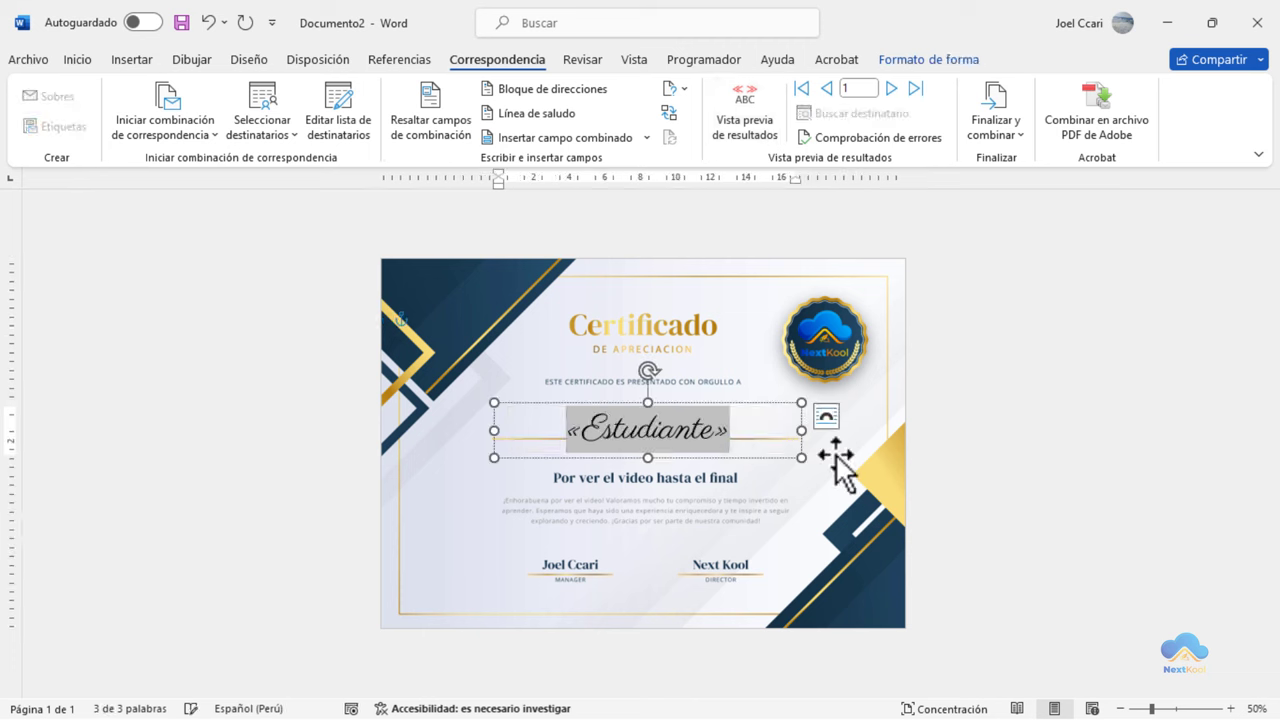
click(778, 507)
click(710, 450)
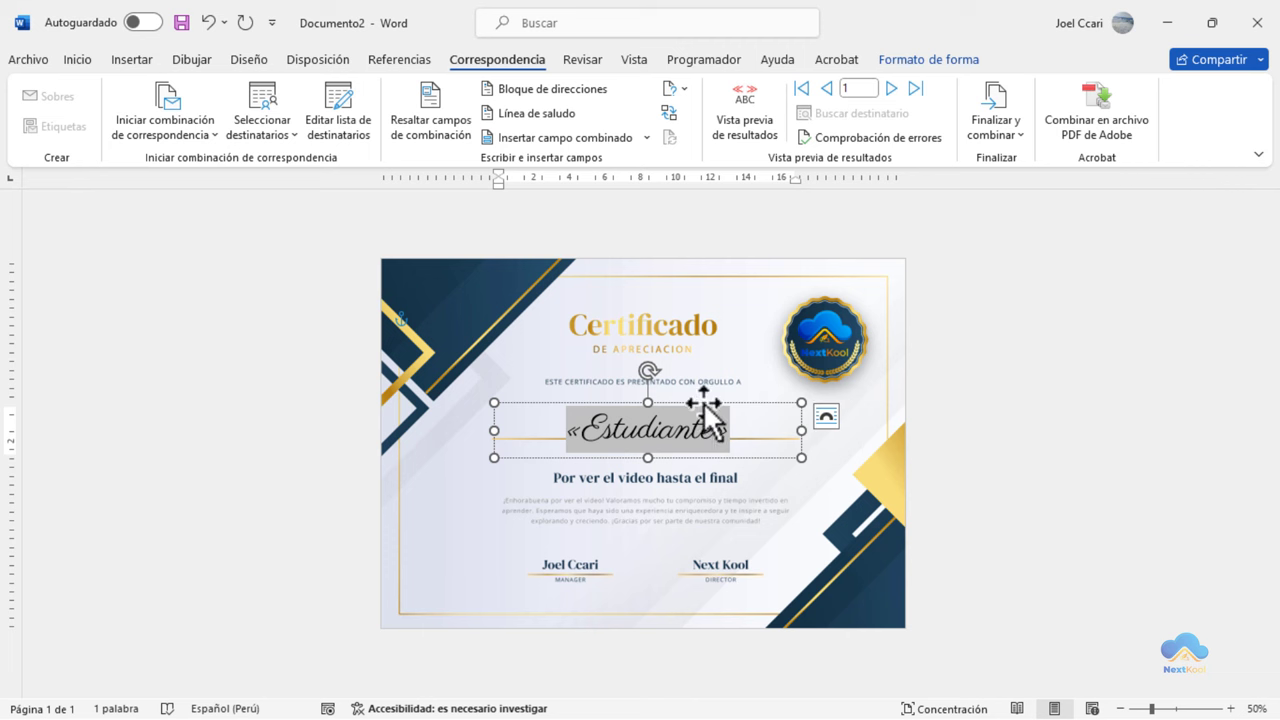
click(770, 525)
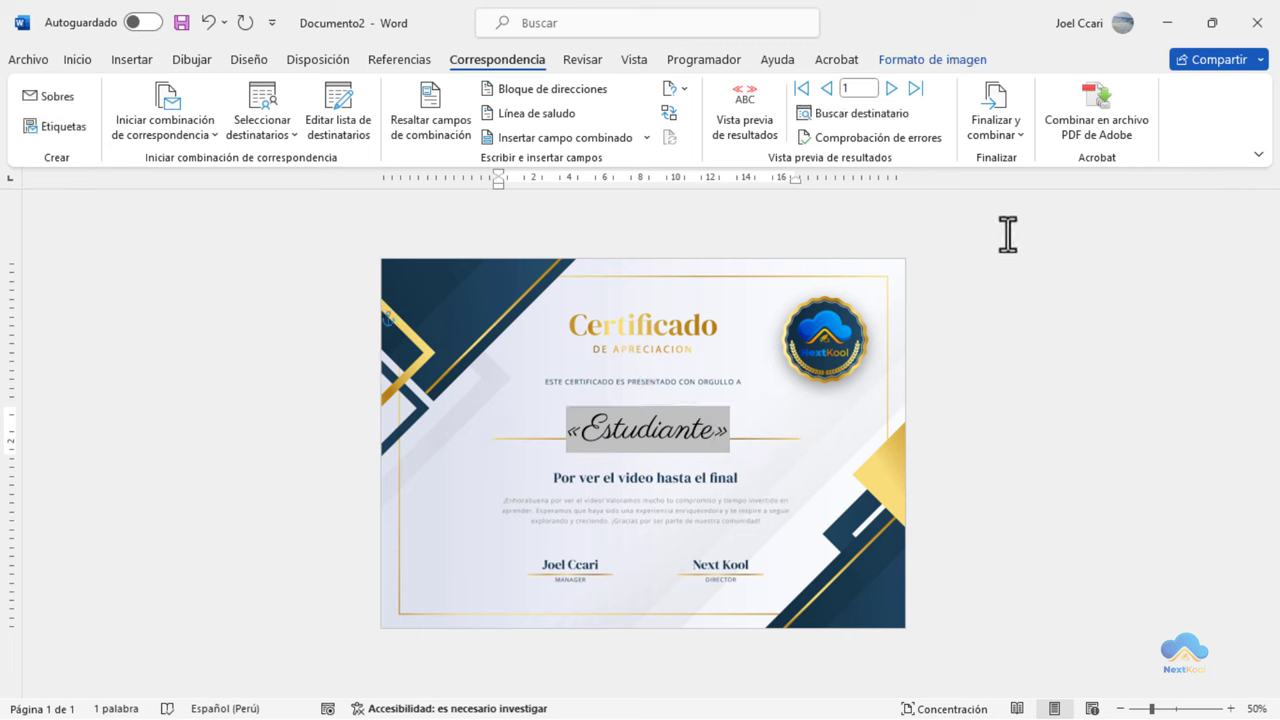
drag(1005, 145, 1032, 317)
Merge all records via Editar documentos individuales into the new 16-page Cartas2 document.
click(1018, 132)
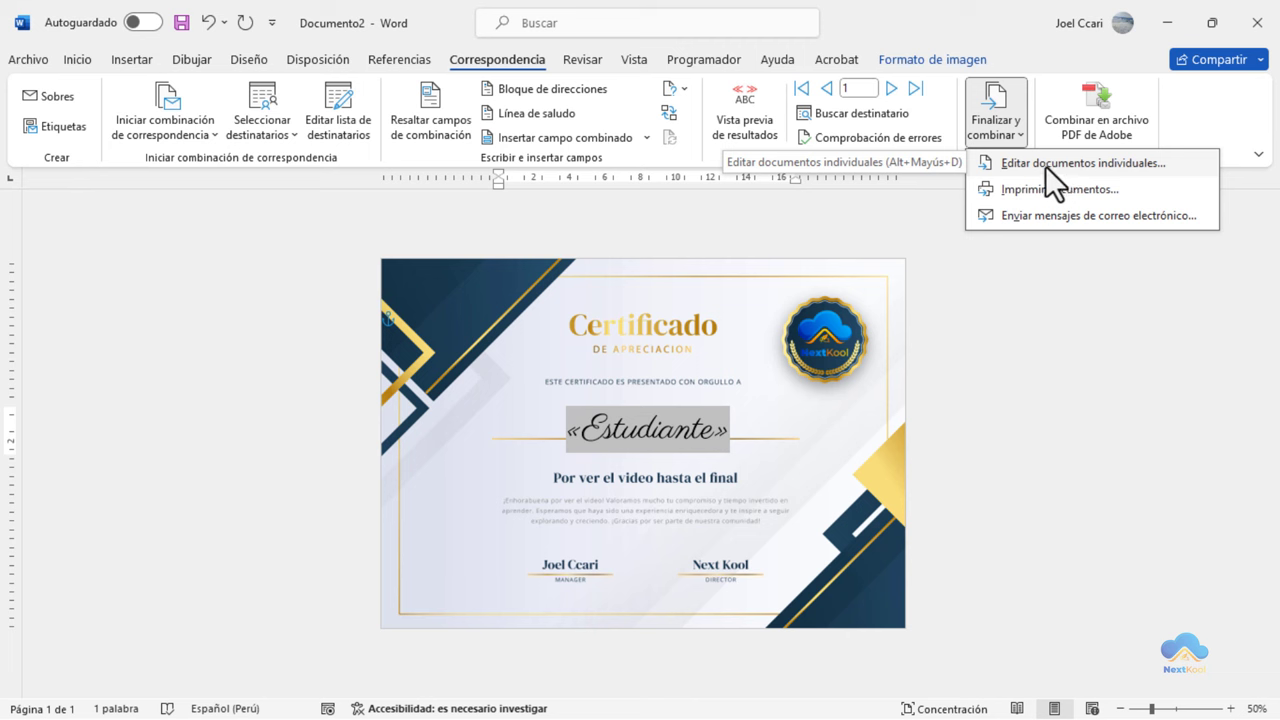
drag(970, 149, 1180, 178)
click(1027, 165)
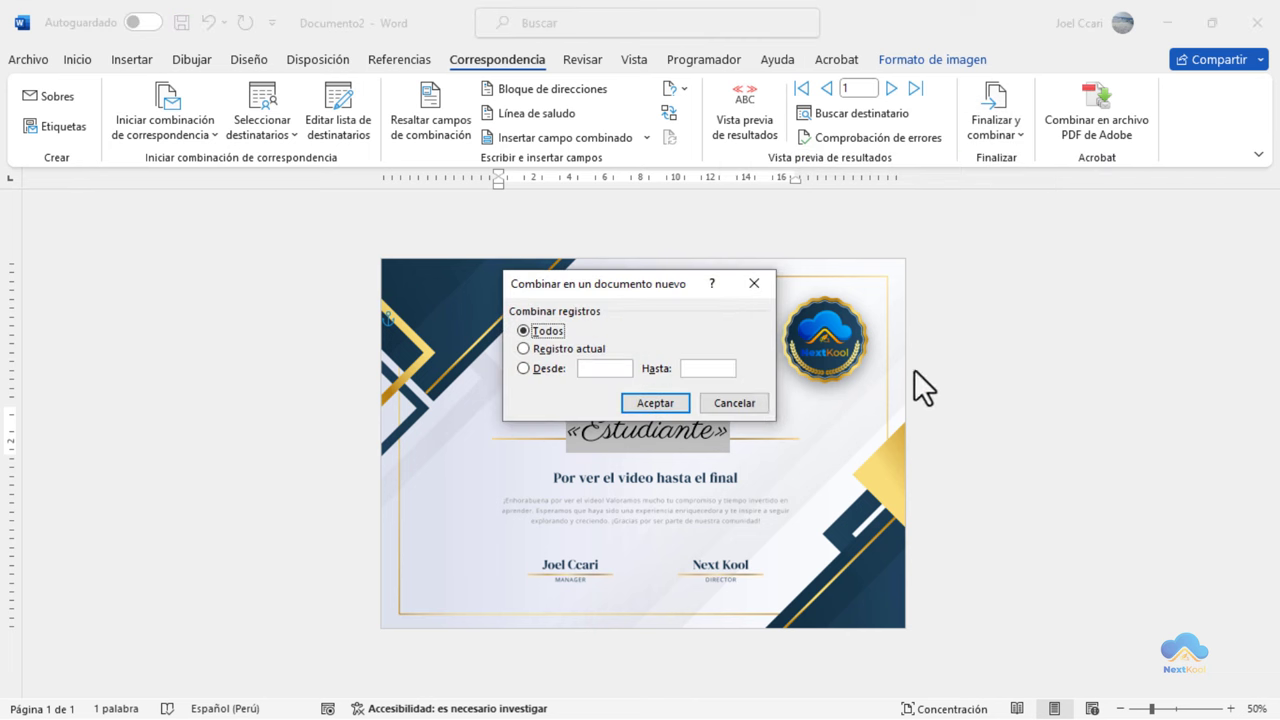
click(655, 403)
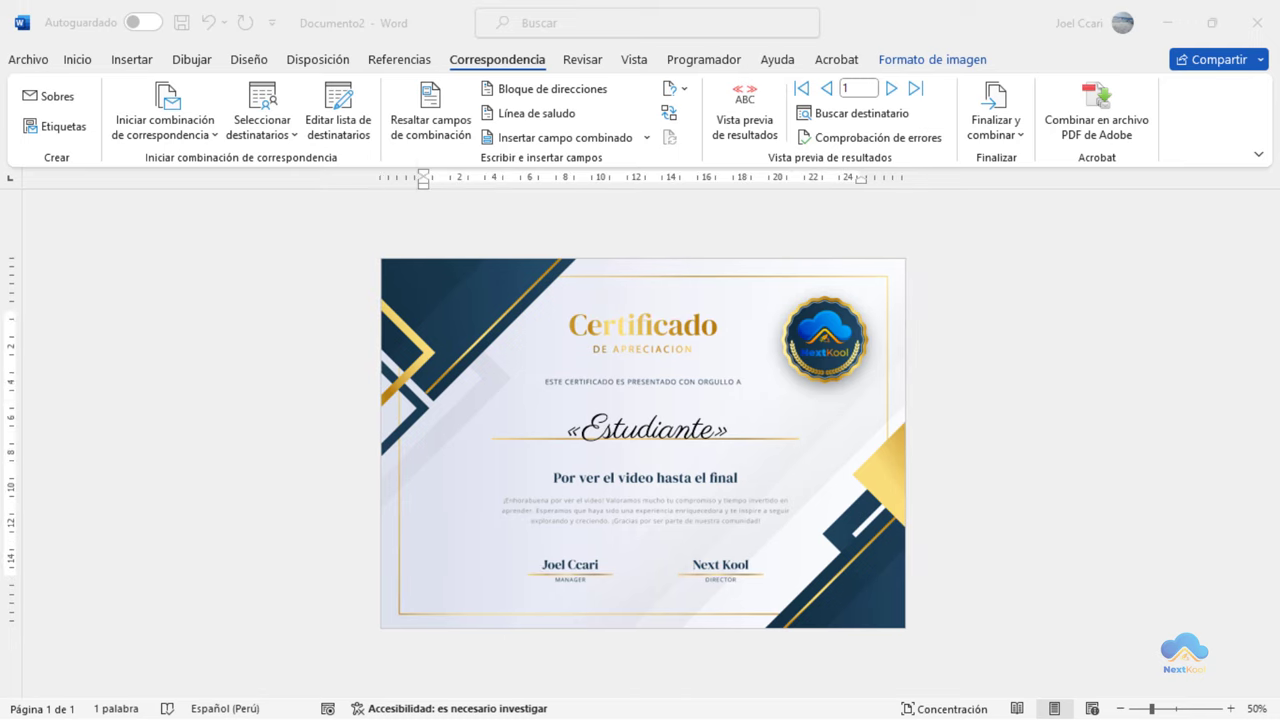
drag(2, 97, 787, 96)
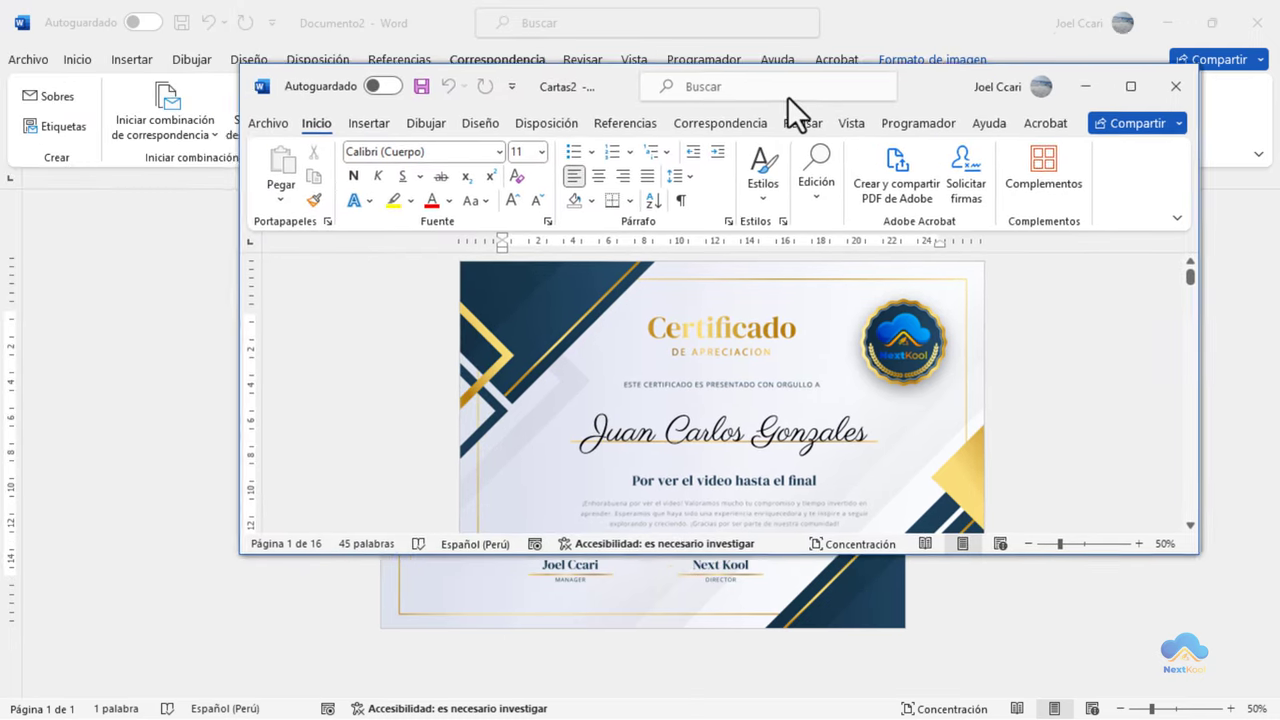
Maximize the Cartas2 window and scroll through its certificates and back to the top.
double_click(920, 84)
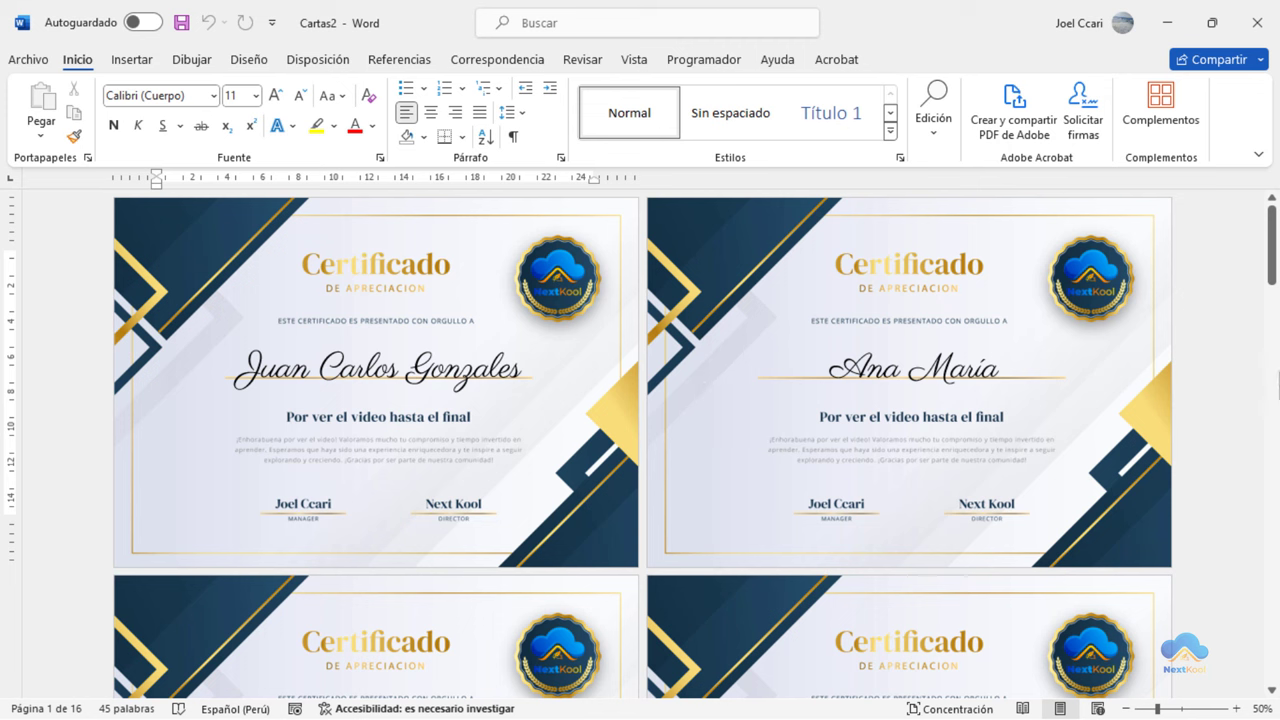
drag(1274, 262, 1274, 660)
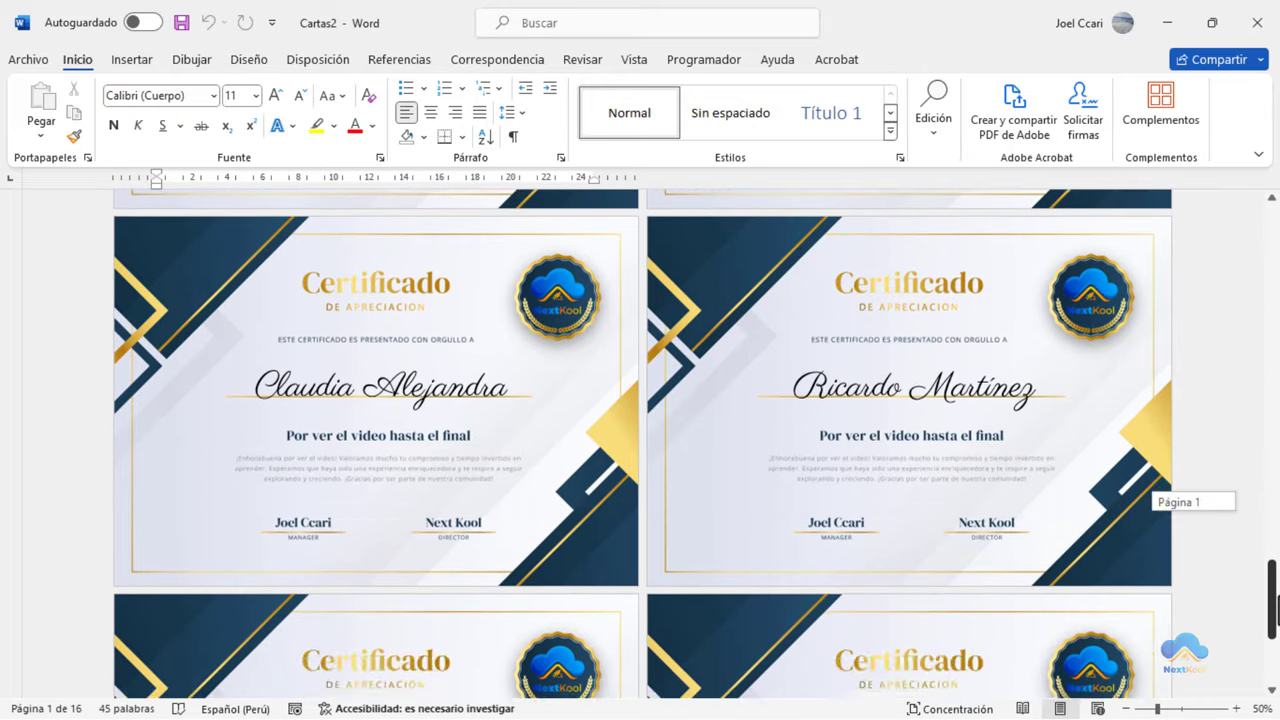
drag(1272, 610, 1271, 214)
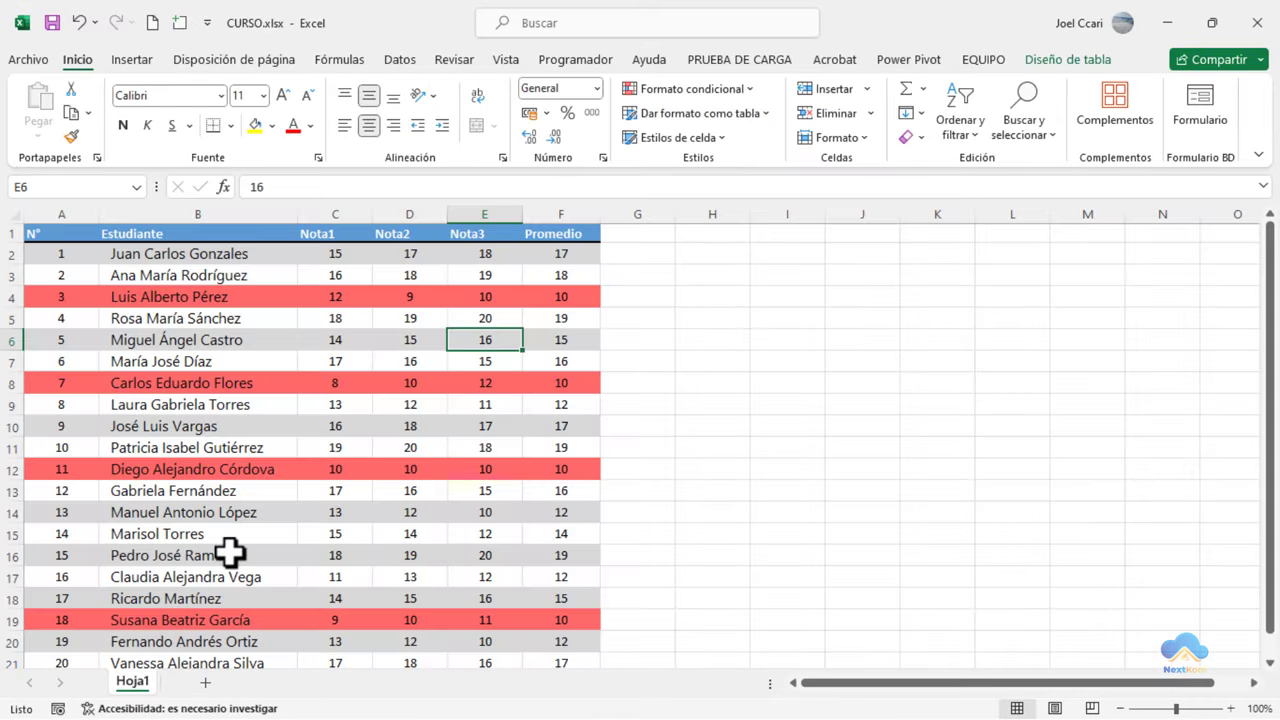
scroll(229, 551, down, 3)
click(83, 472)
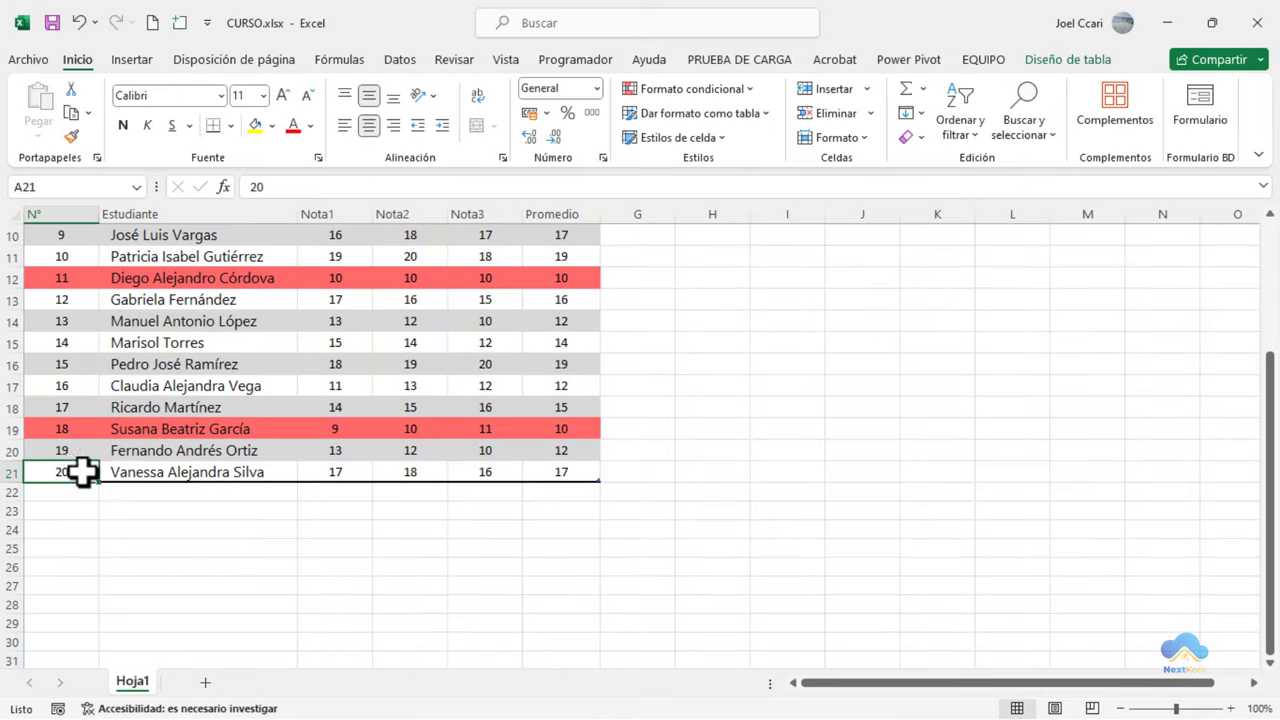
scroll(80, 471, up, 2)
scroll(80, 471, up, 1)
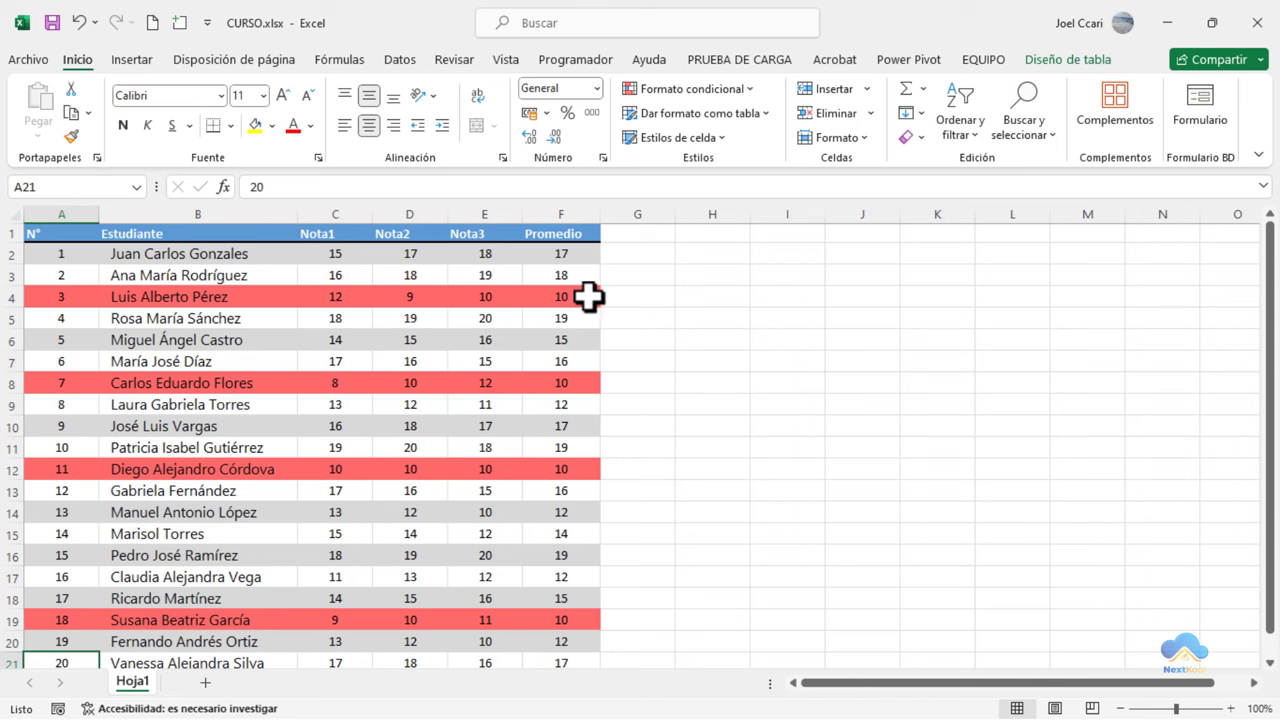
key(ctrl+2)
drag(600, 296, 697, 250)
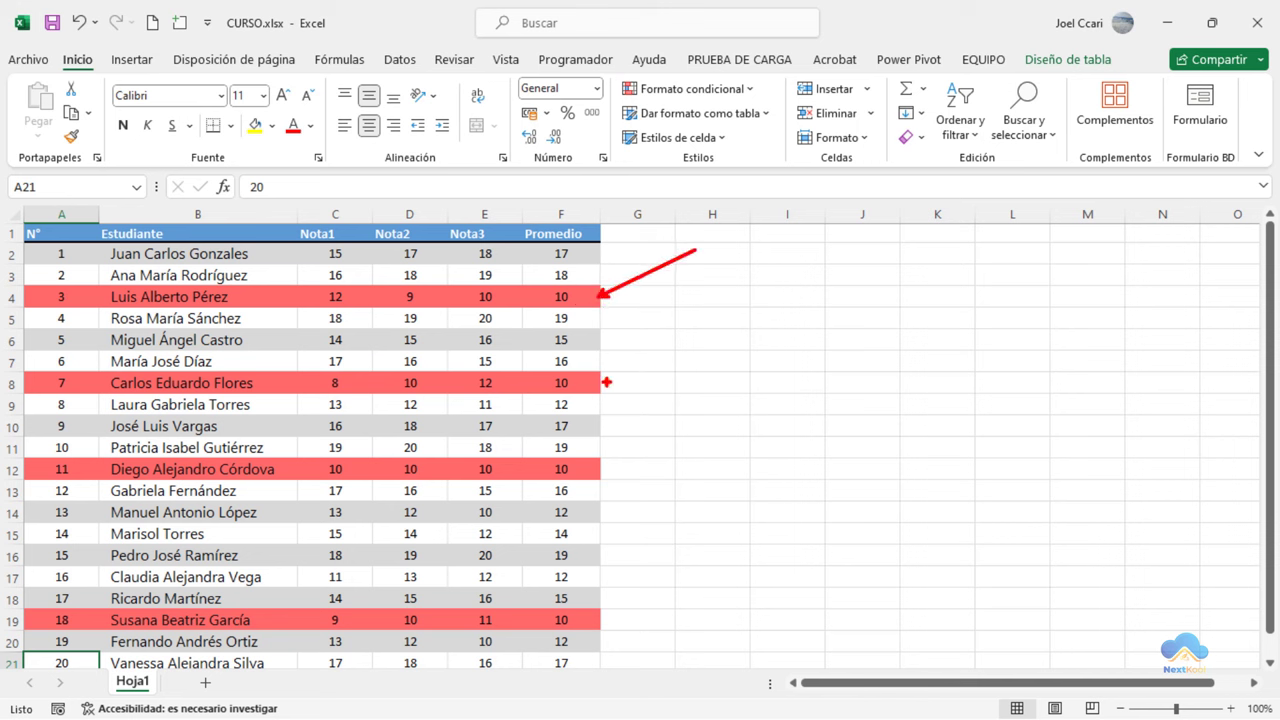
drag(617, 468, 733, 402)
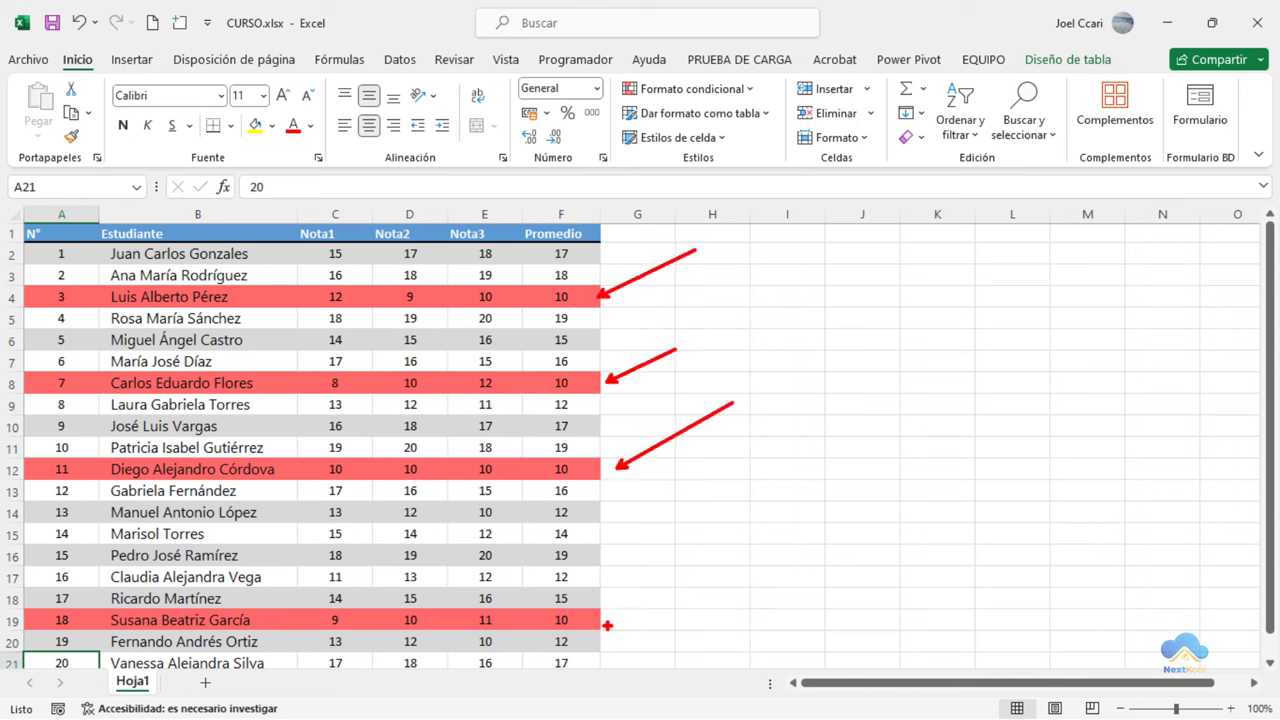
drag(607, 625, 738, 551)
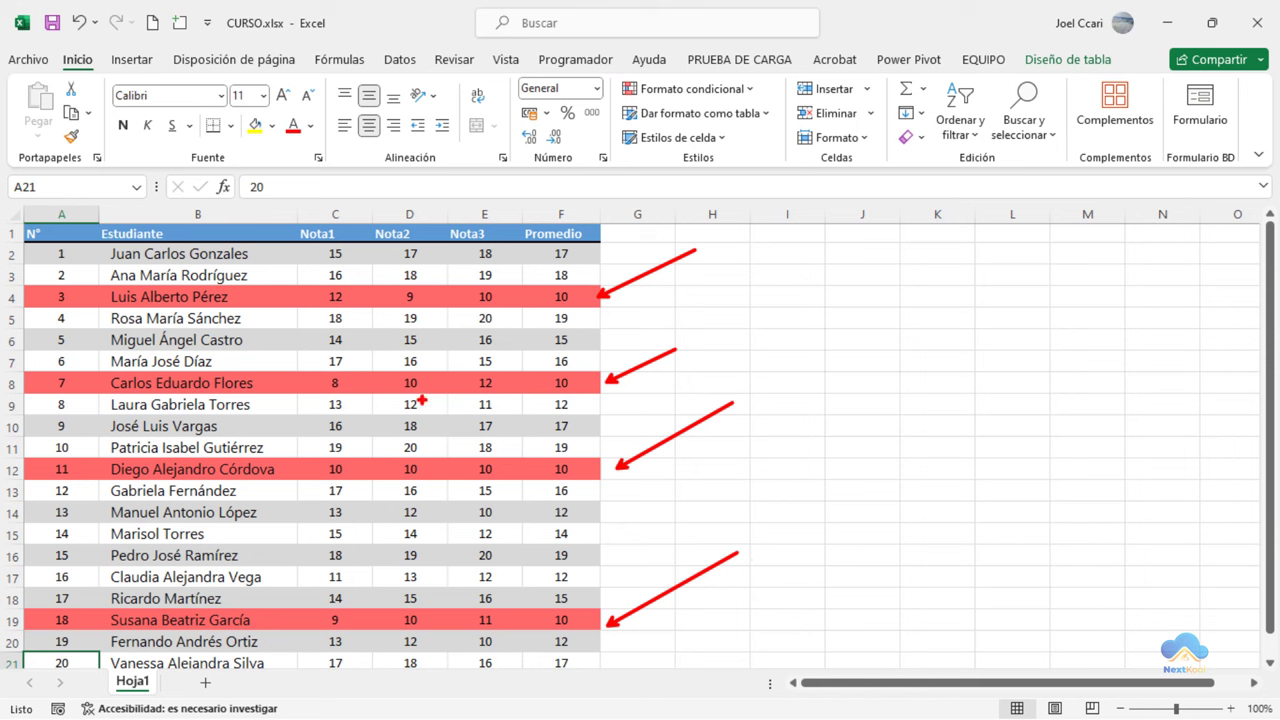
key(Escape)
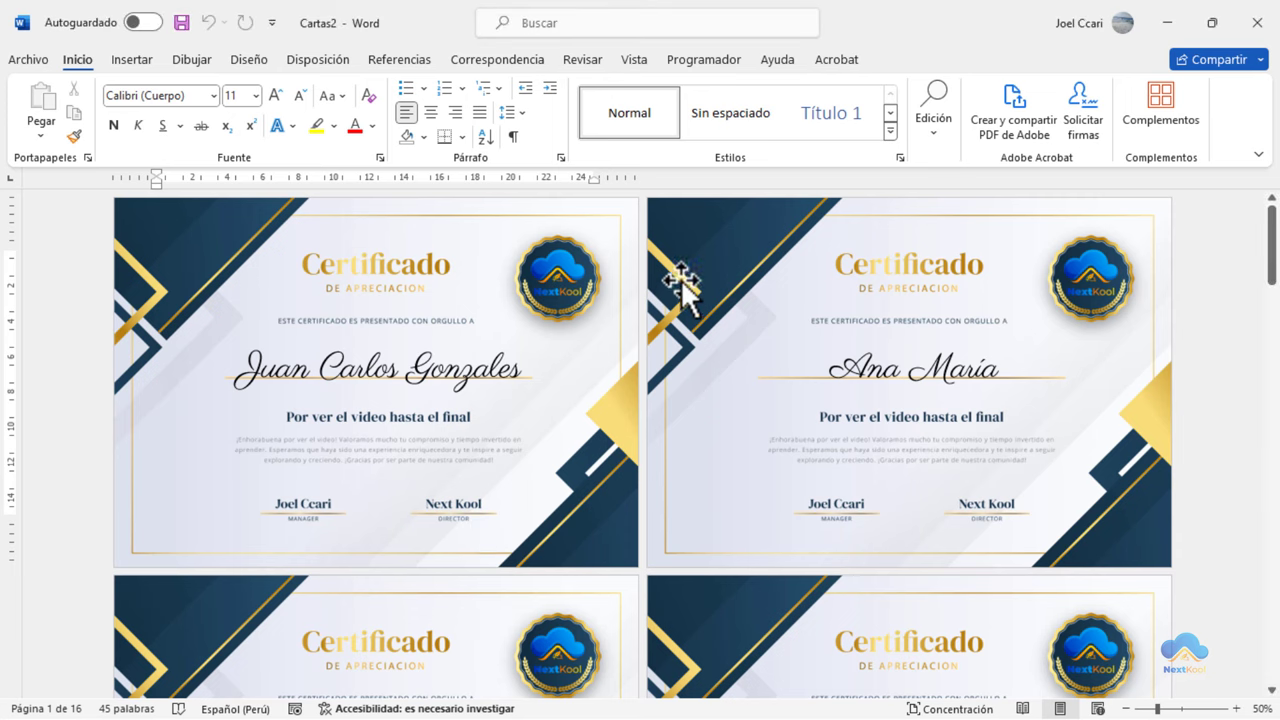
Show the Correspondencia tools and scroll through the merged Cartas2 certificate pages.
click(517, 58)
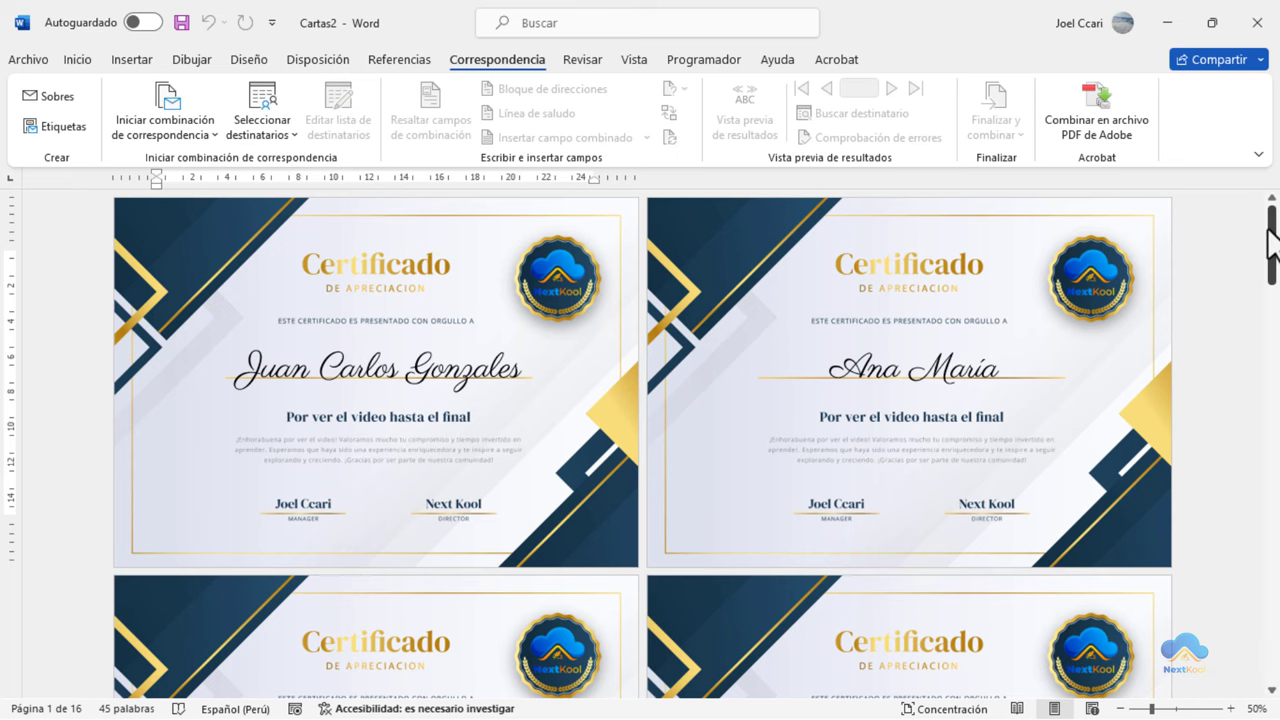
mouse_move(1270, 235)
mouse_down()
mouse_move(1273, 512)
mouse_move(1273, 235)
mouse_up()
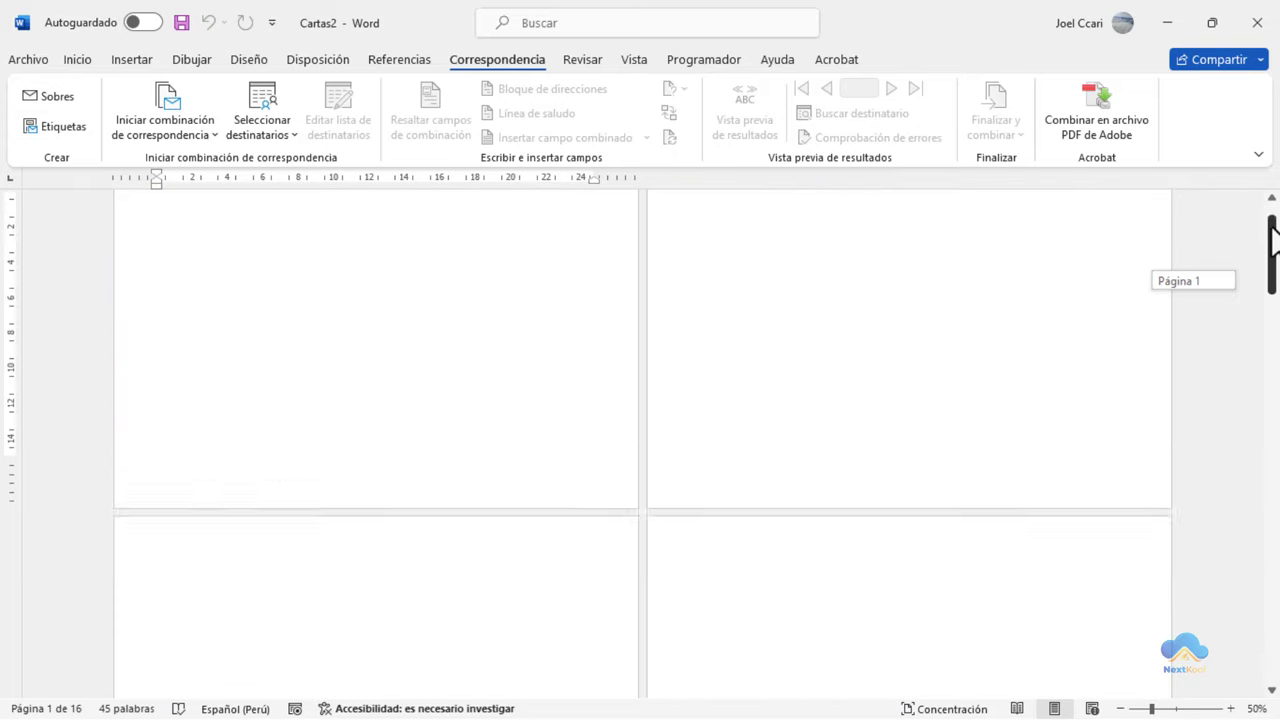